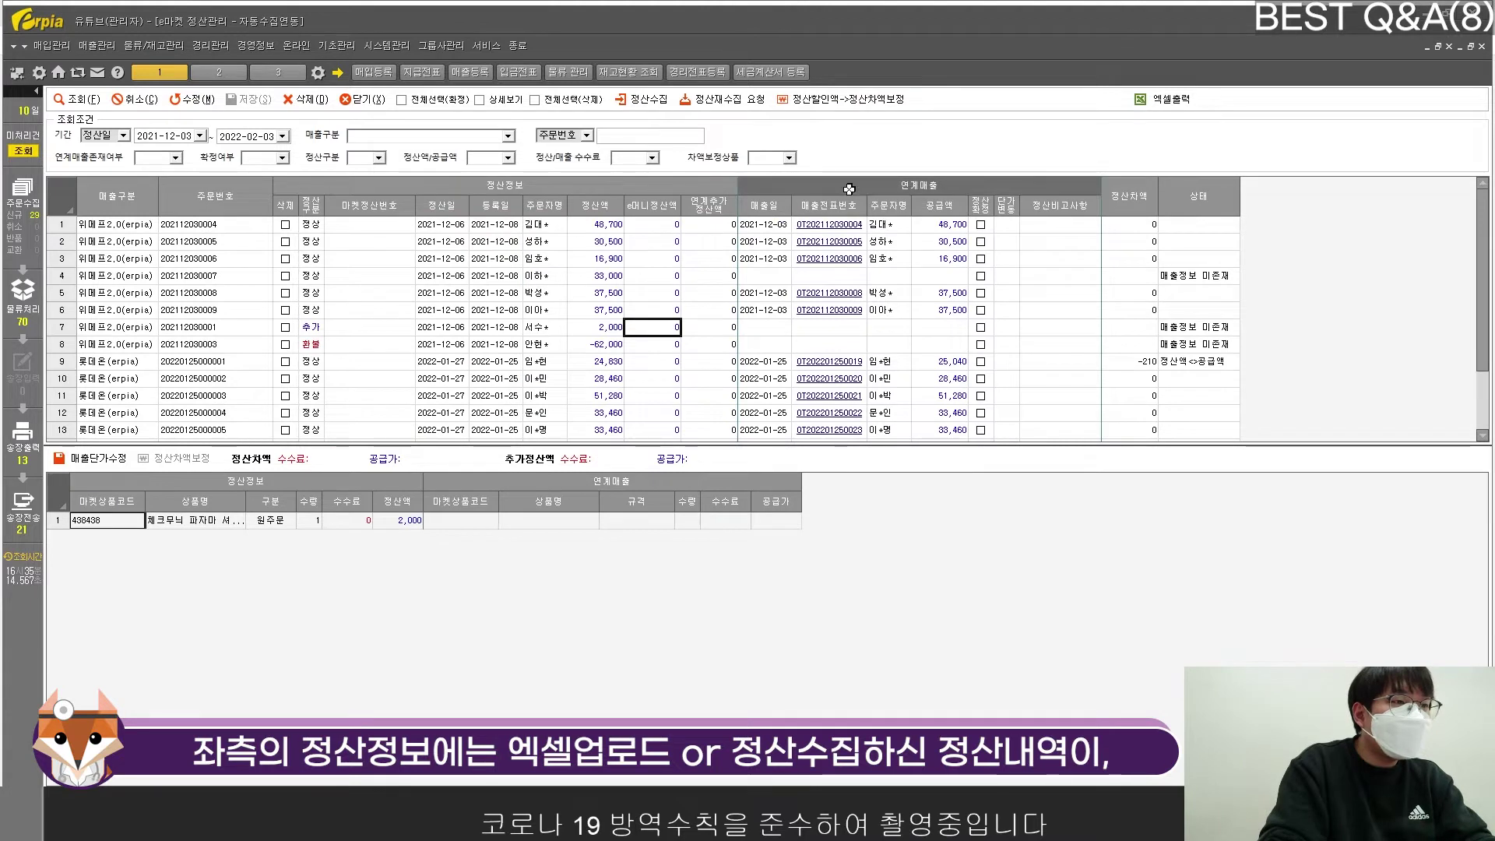
# Review the 연계매출 columns across all settlement rows and the 상태 entries of rows 4, 7 and 9
pyautogui.moveTo(775, 225); pyautogui.dragTo(1043, 408)
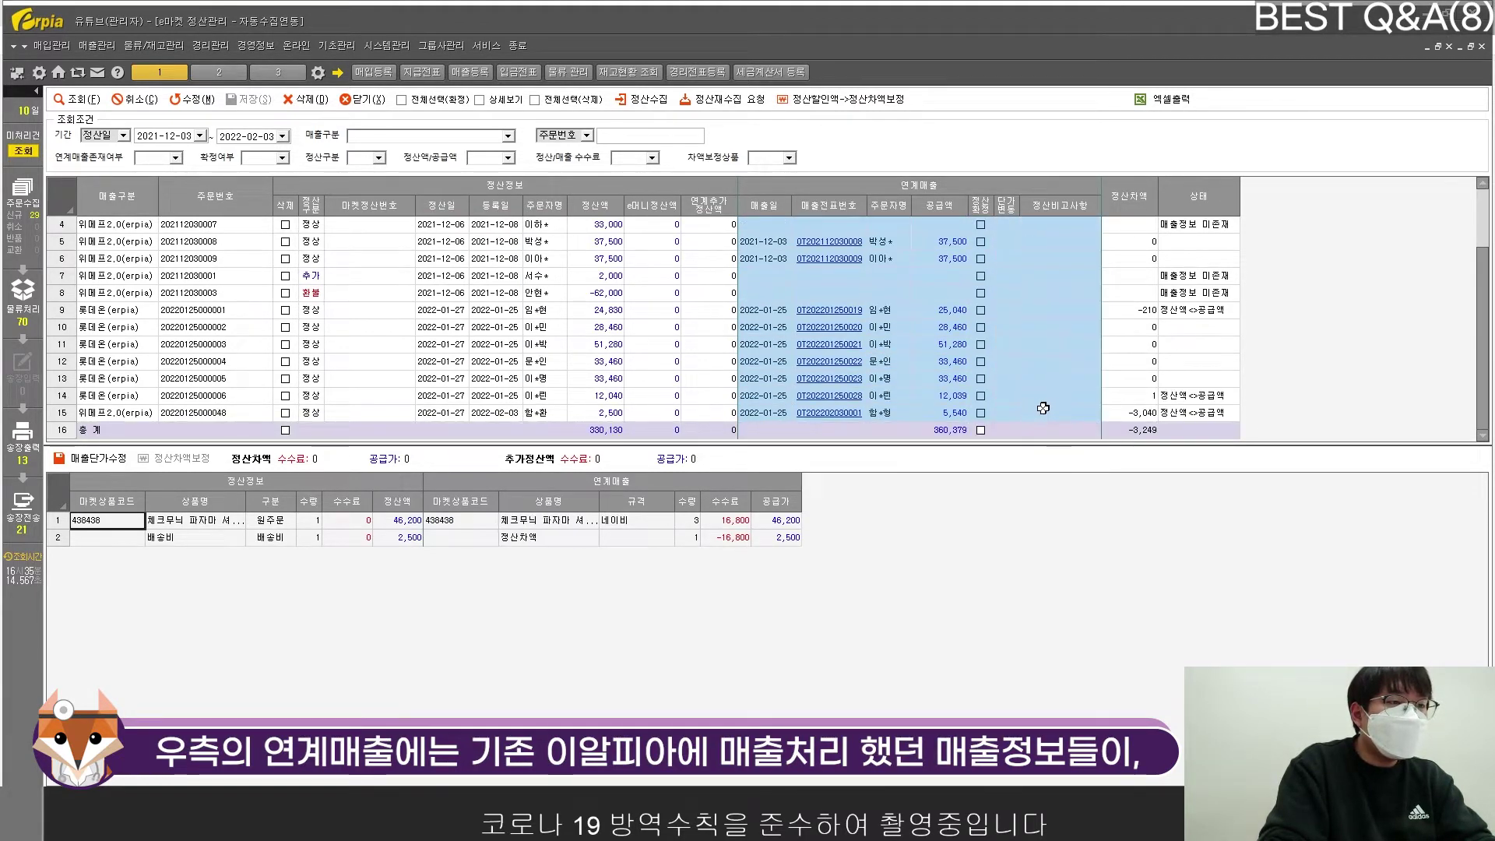
pyautogui.scroll(1, 1044, 405)
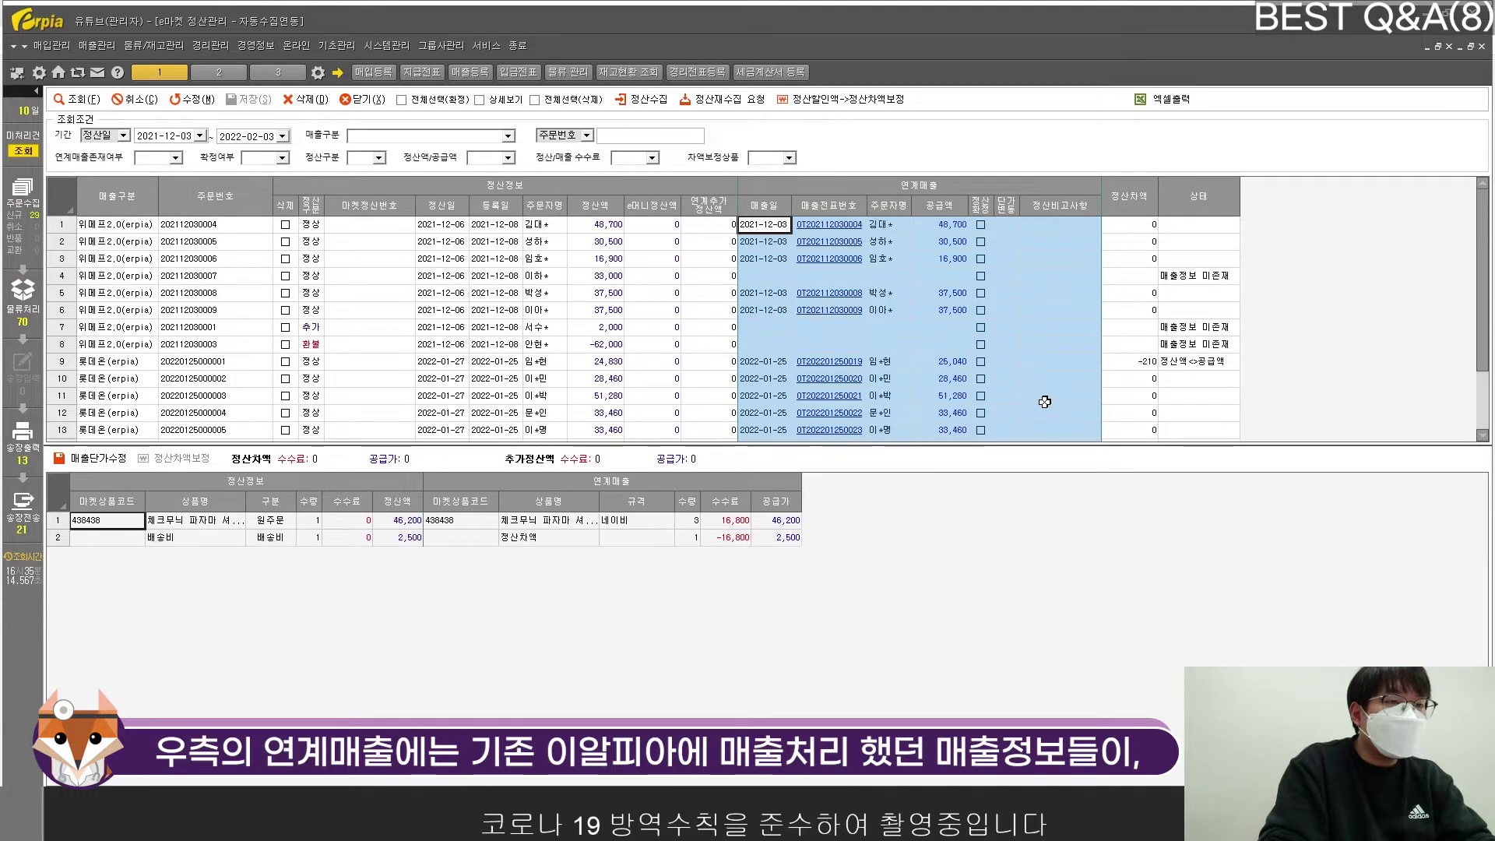
pyautogui.moveTo(1129, 226); pyautogui.dragTo(1160, 294)
pyautogui.click(1178, 272)
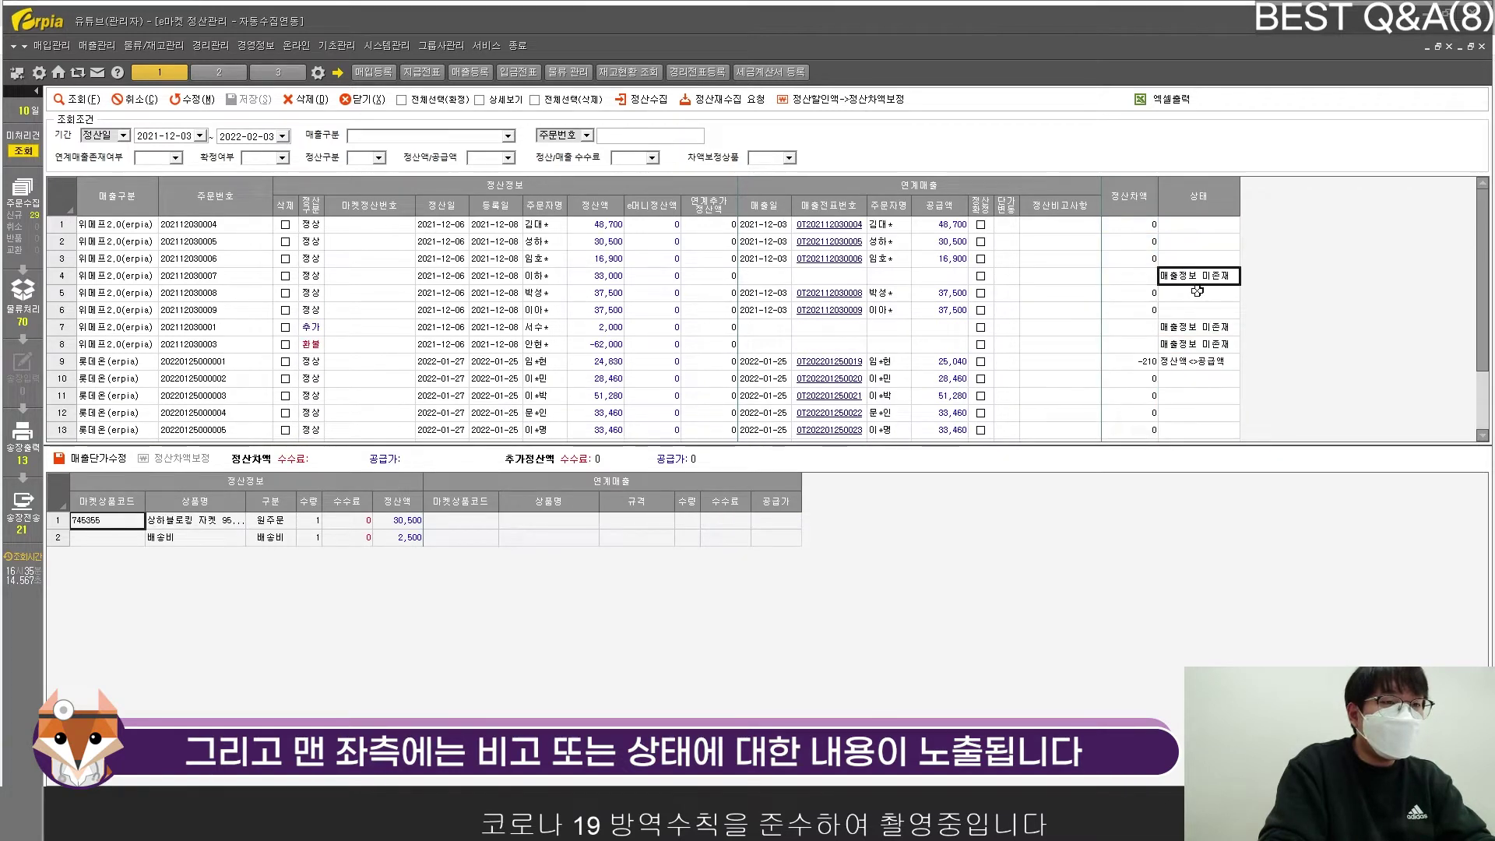
pyautogui.click(1191, 323)
pyautogui.click(1196, 355)
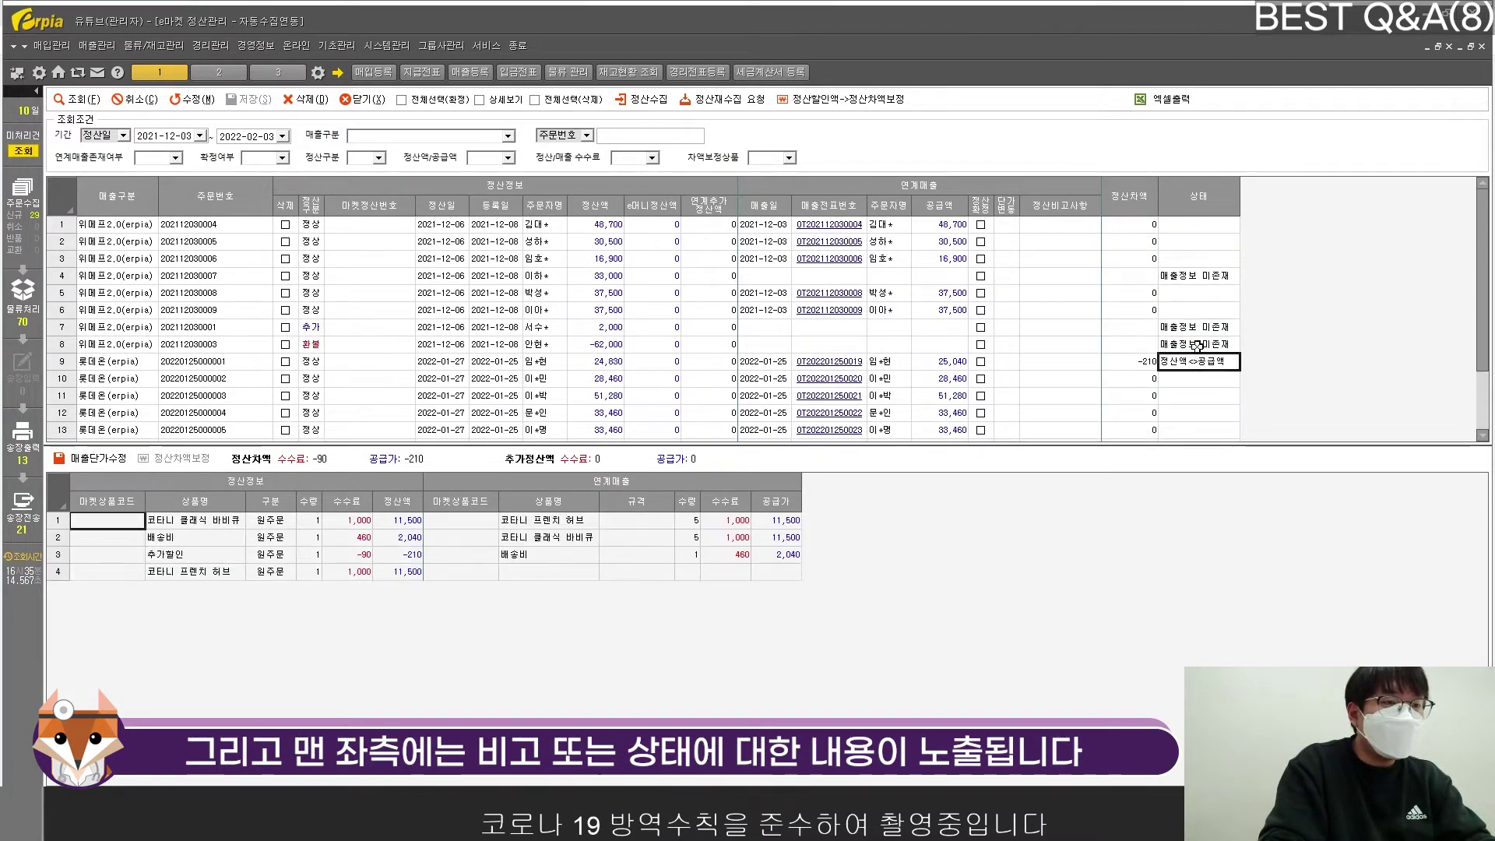
# Compare 정산액 with 공급액 in row 9 and examine the 정산차액 entries of rows 1, 9 and 14
pyautogui.click(1140, 227)
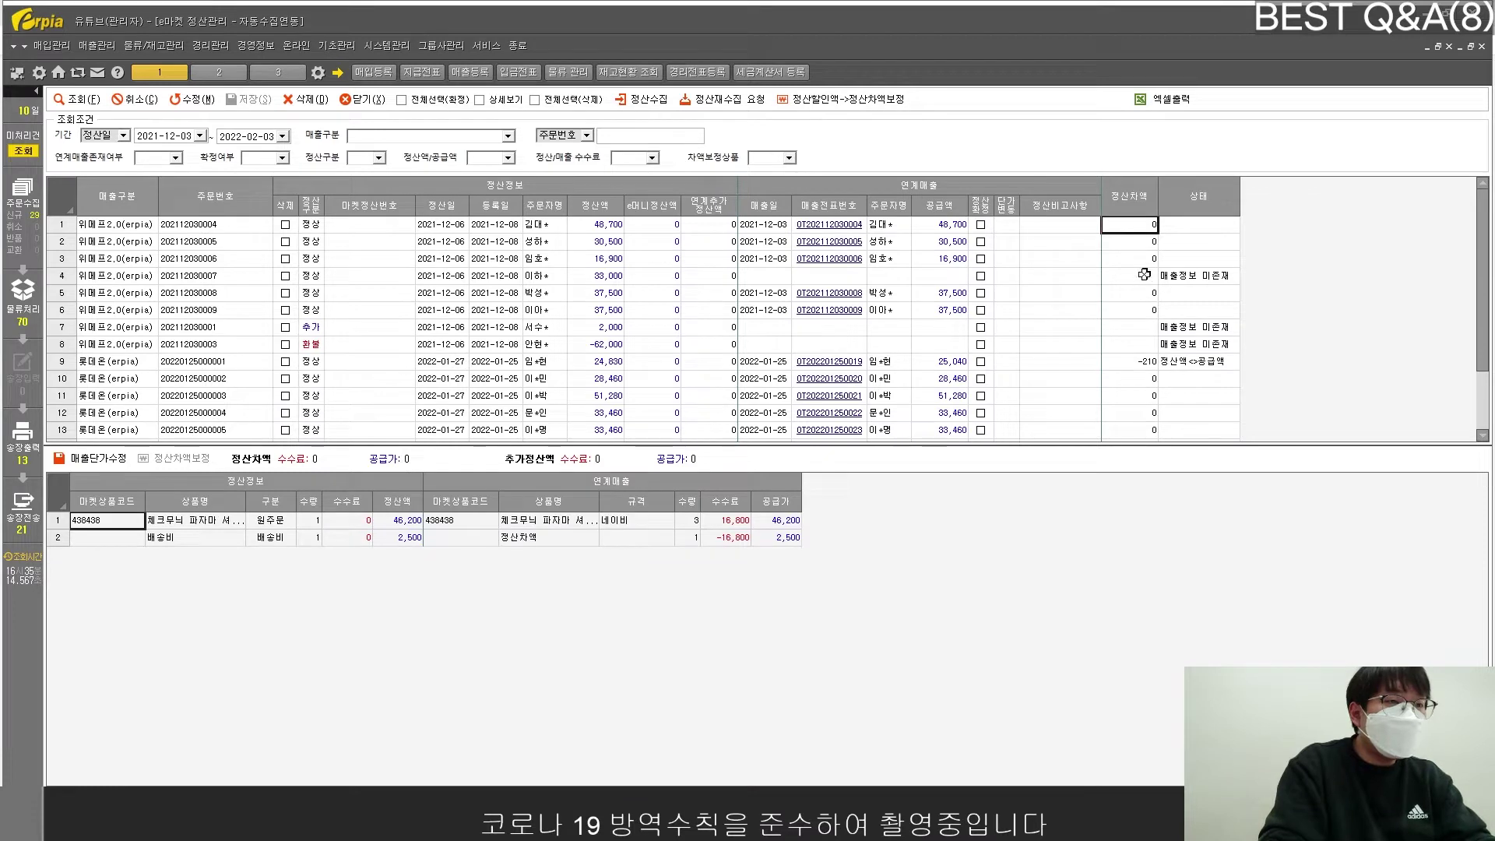
pyautogui.scroll(-1, 1143, 287)
pyautogui.click(1135, 310)
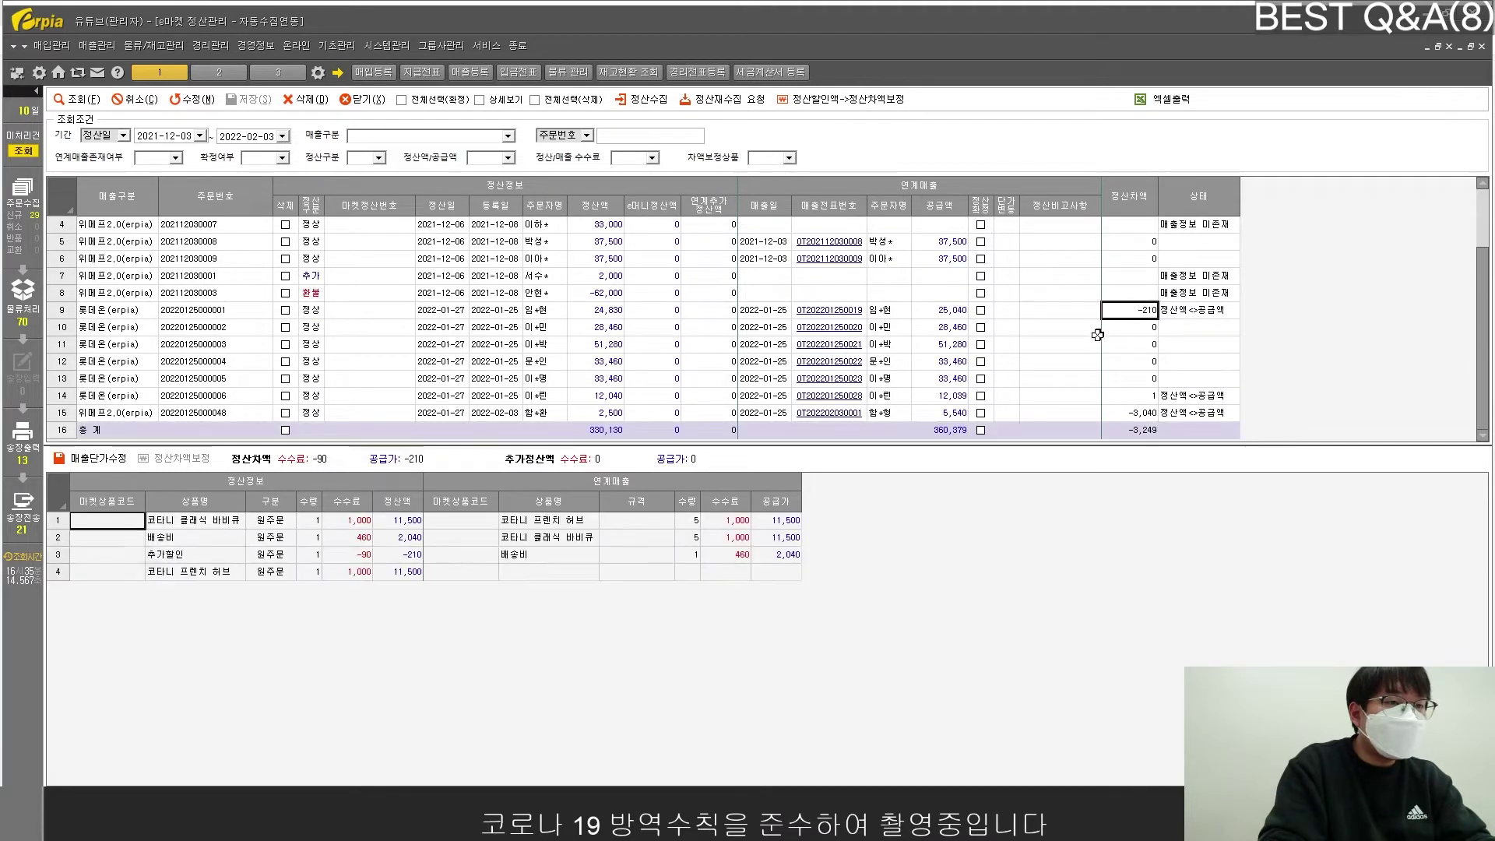
pyautogui.click(938, 308)
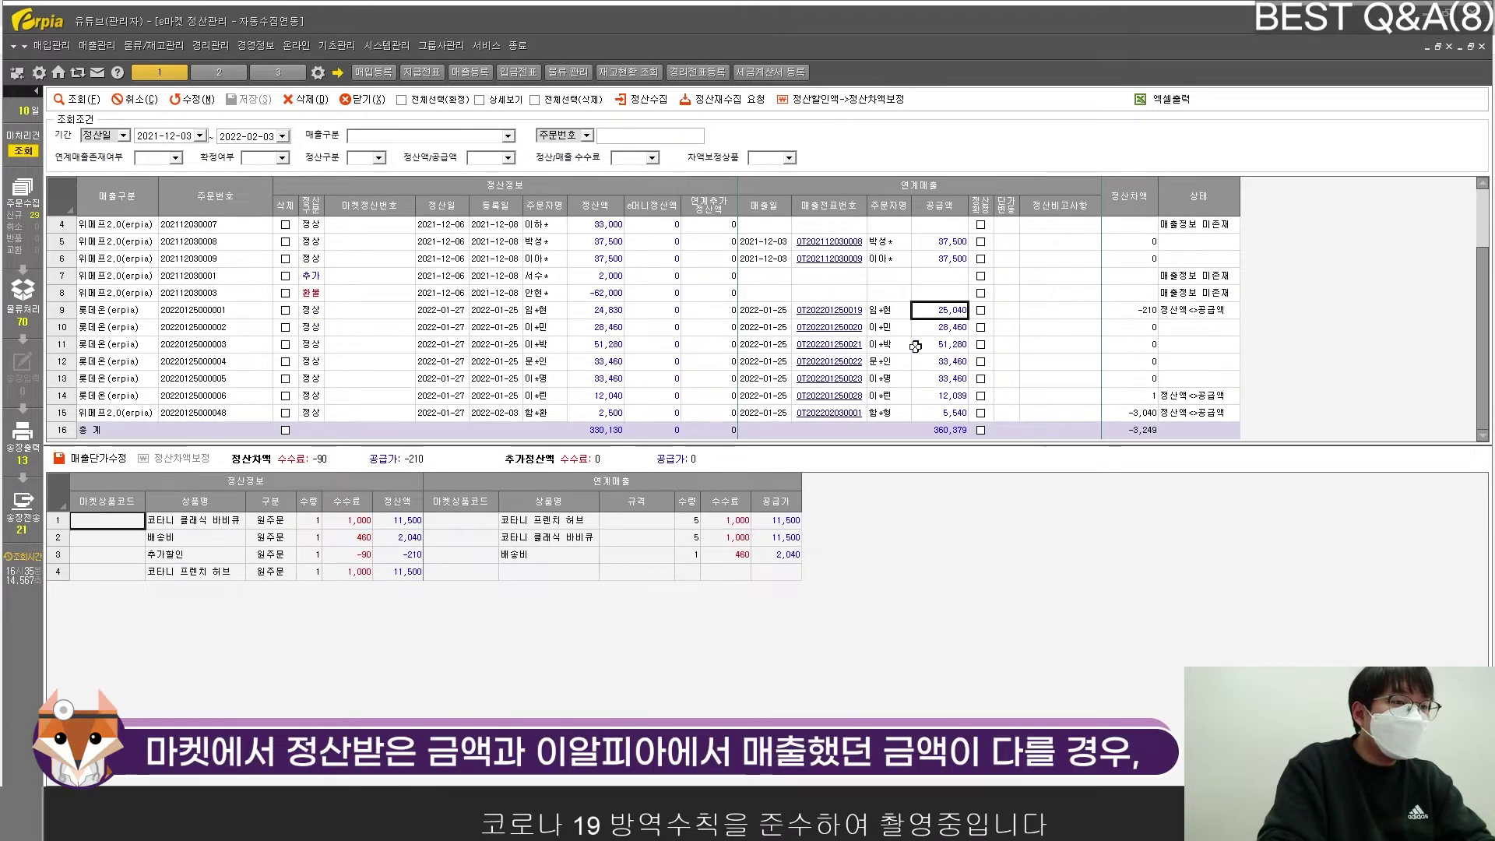
pyautogui.click(592, 310)
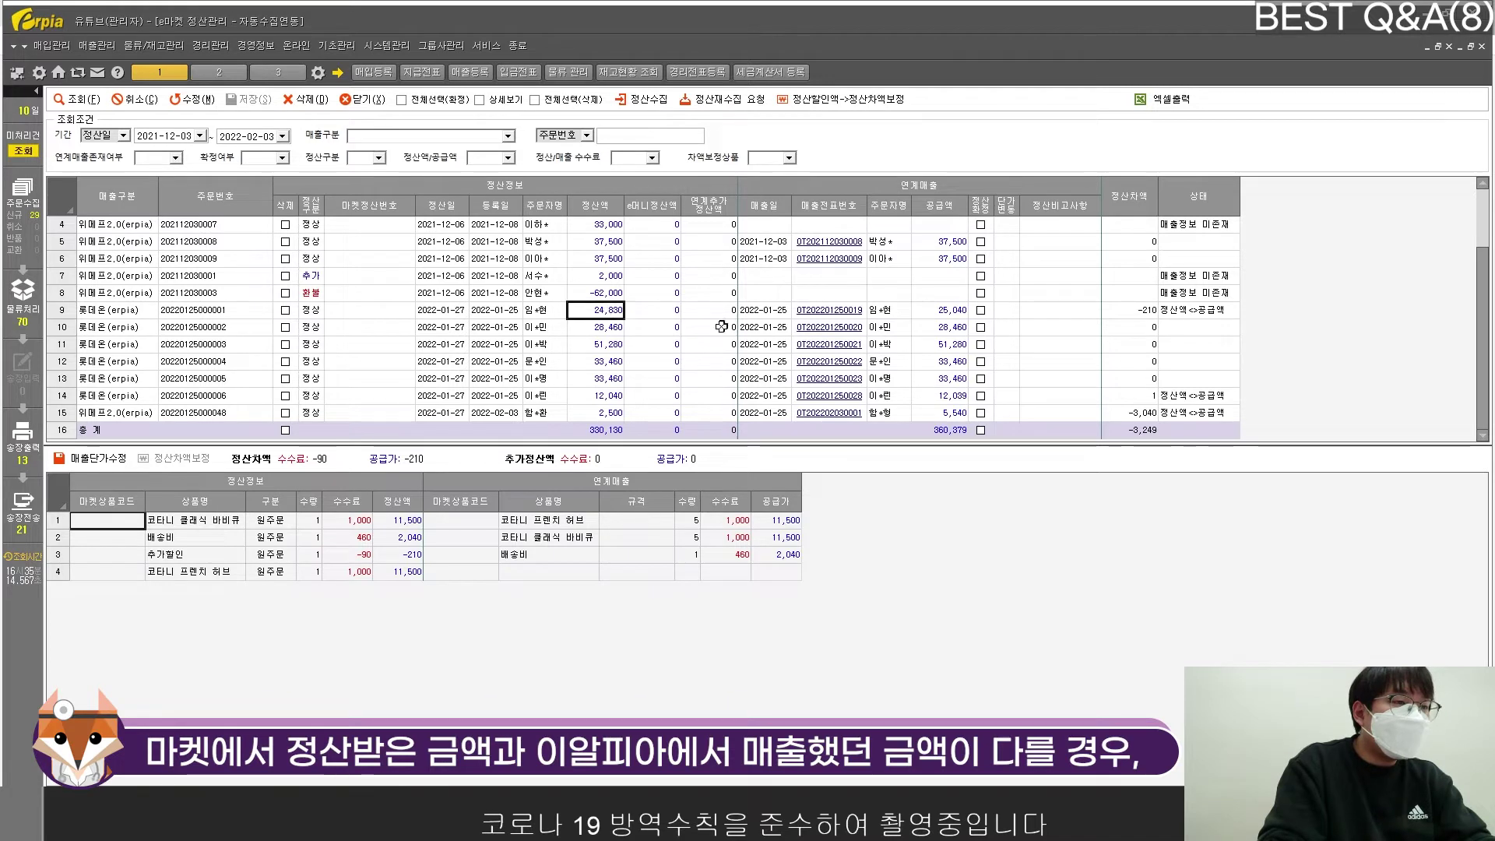
pyautogui.click(944, 311)
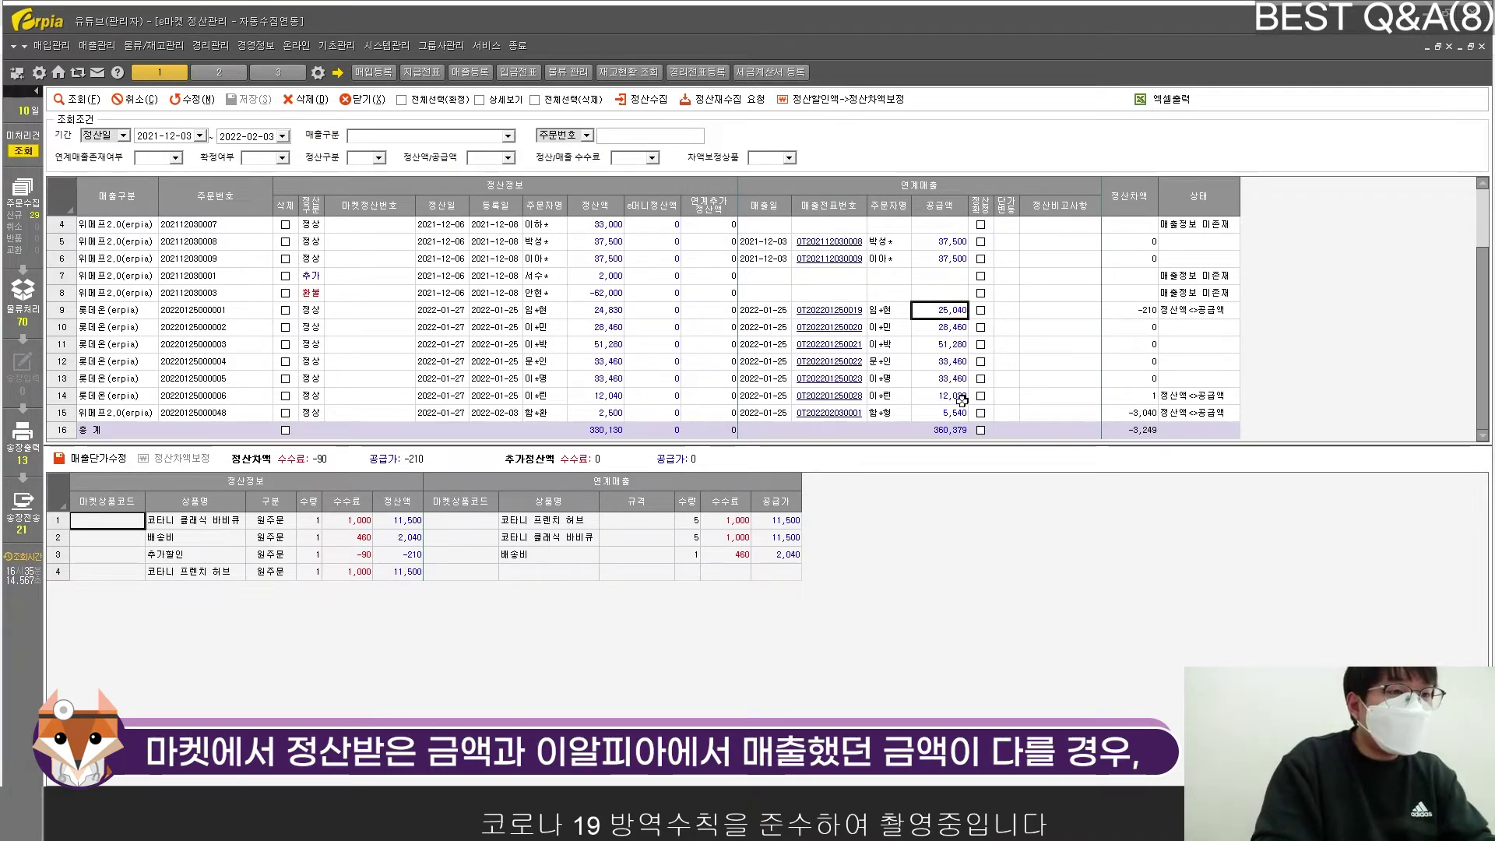
pyautogui.click(1137, 312)
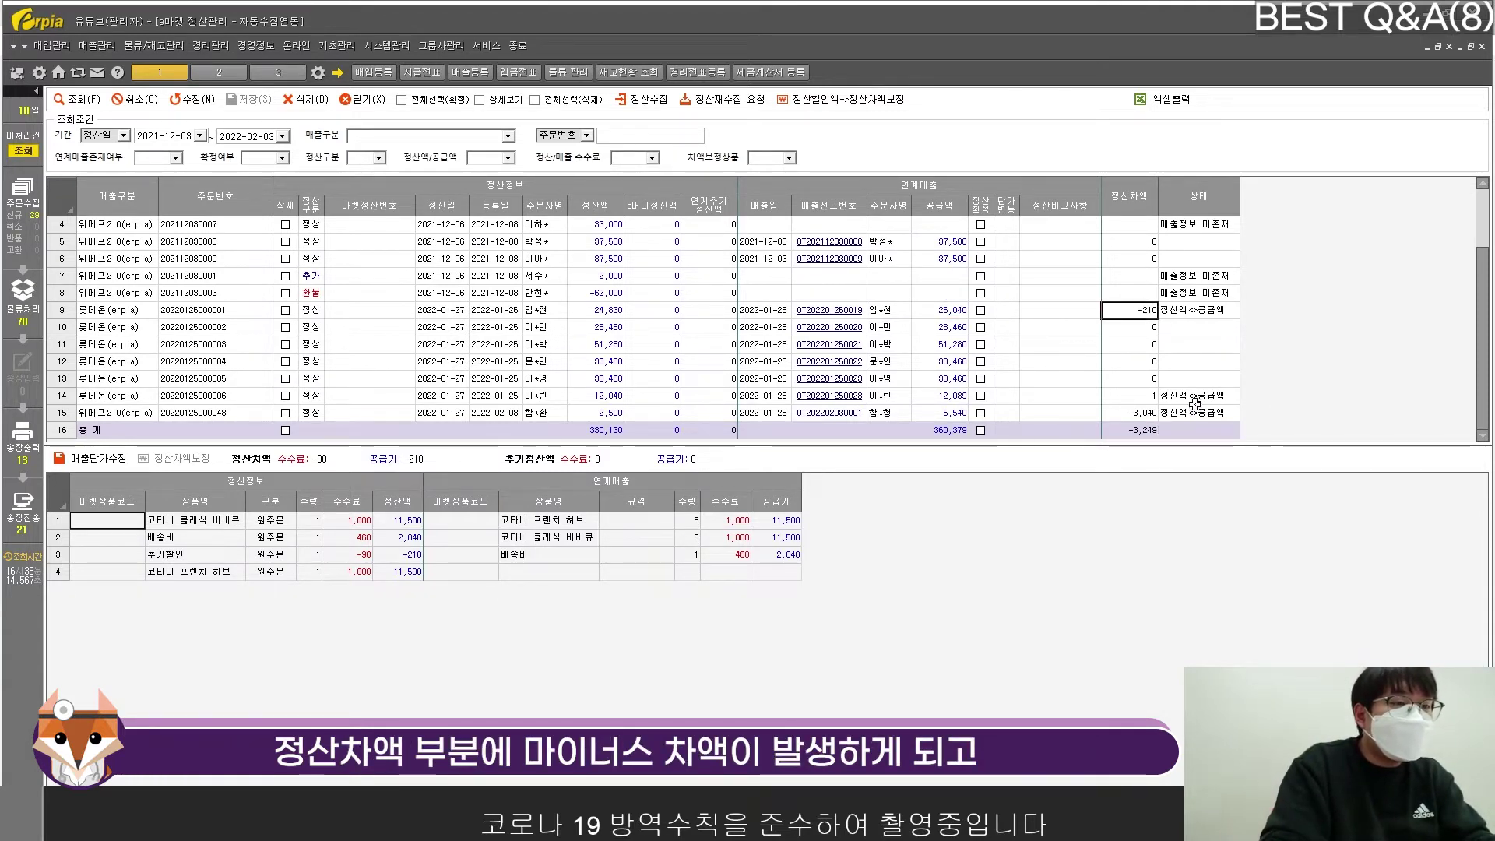
pyautogui.click(1143, 398)
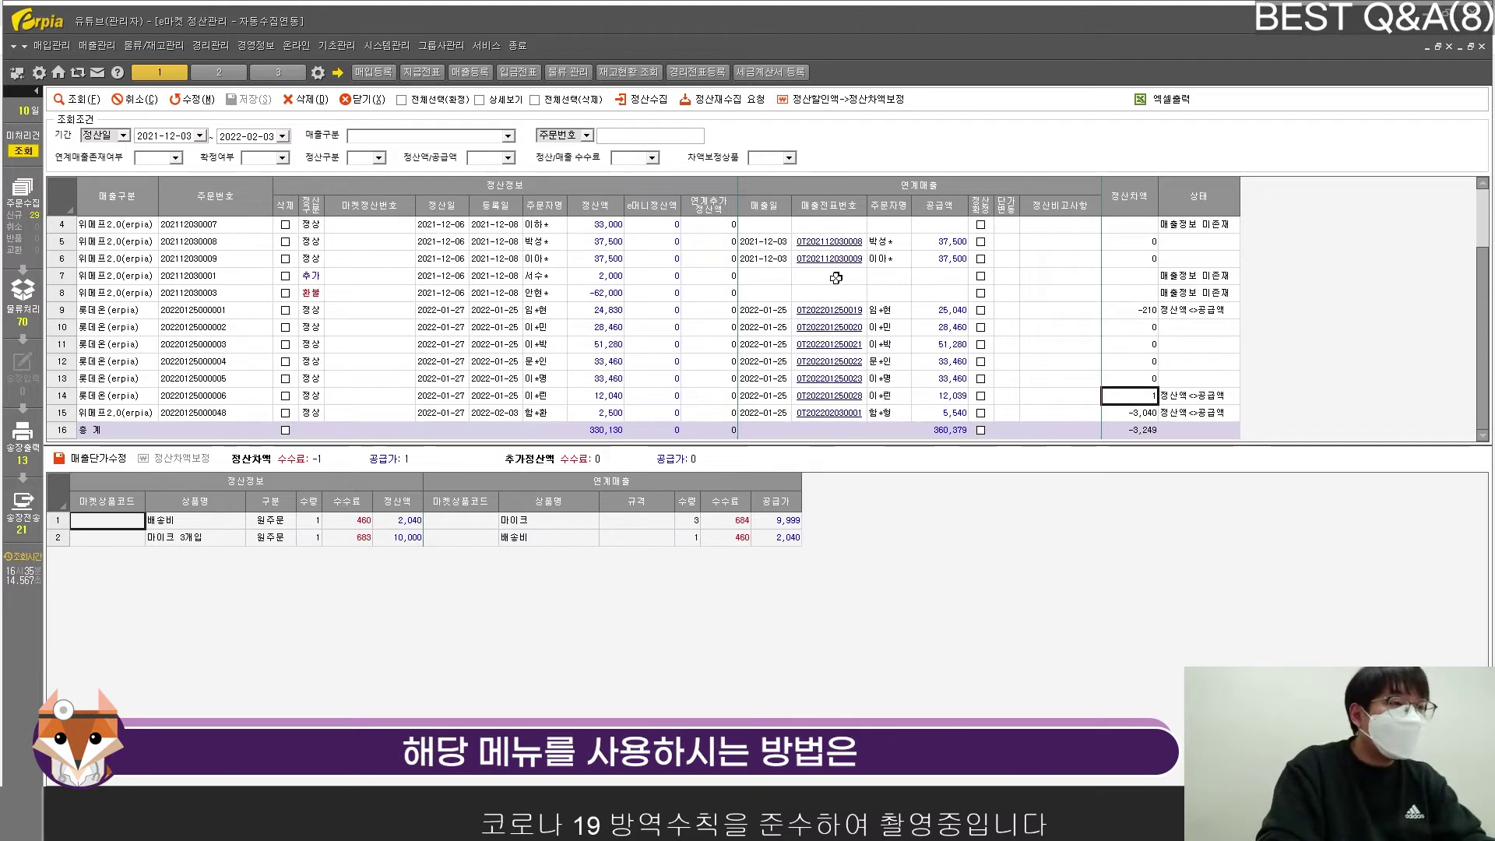
# Look through the search conditions for the period's date type, 매출구분 and 확정여부
pyautogui.scroll(1, 836, 278)
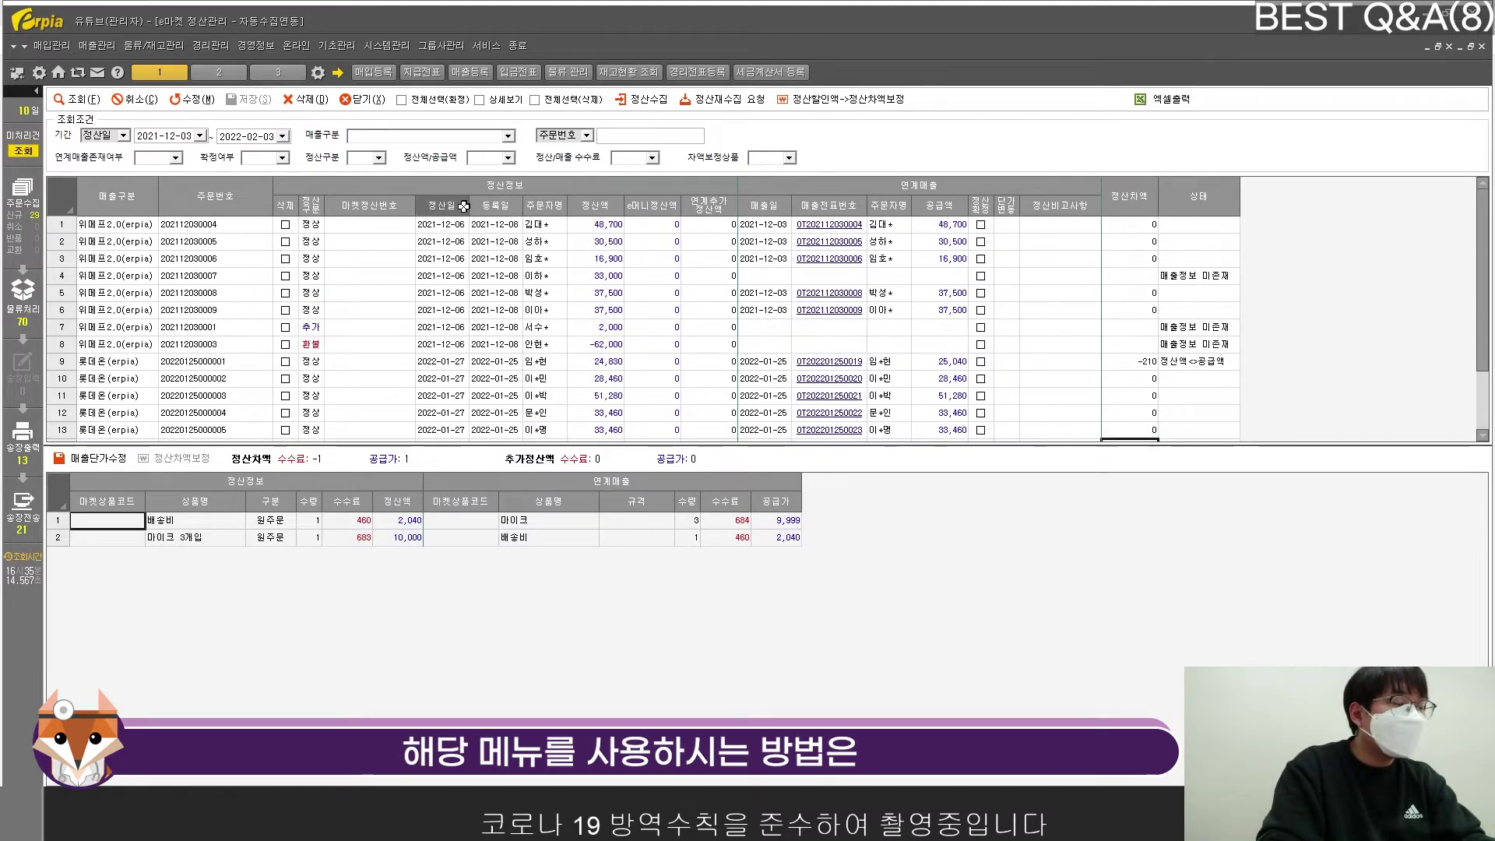
pyautogui.click(123, 135)
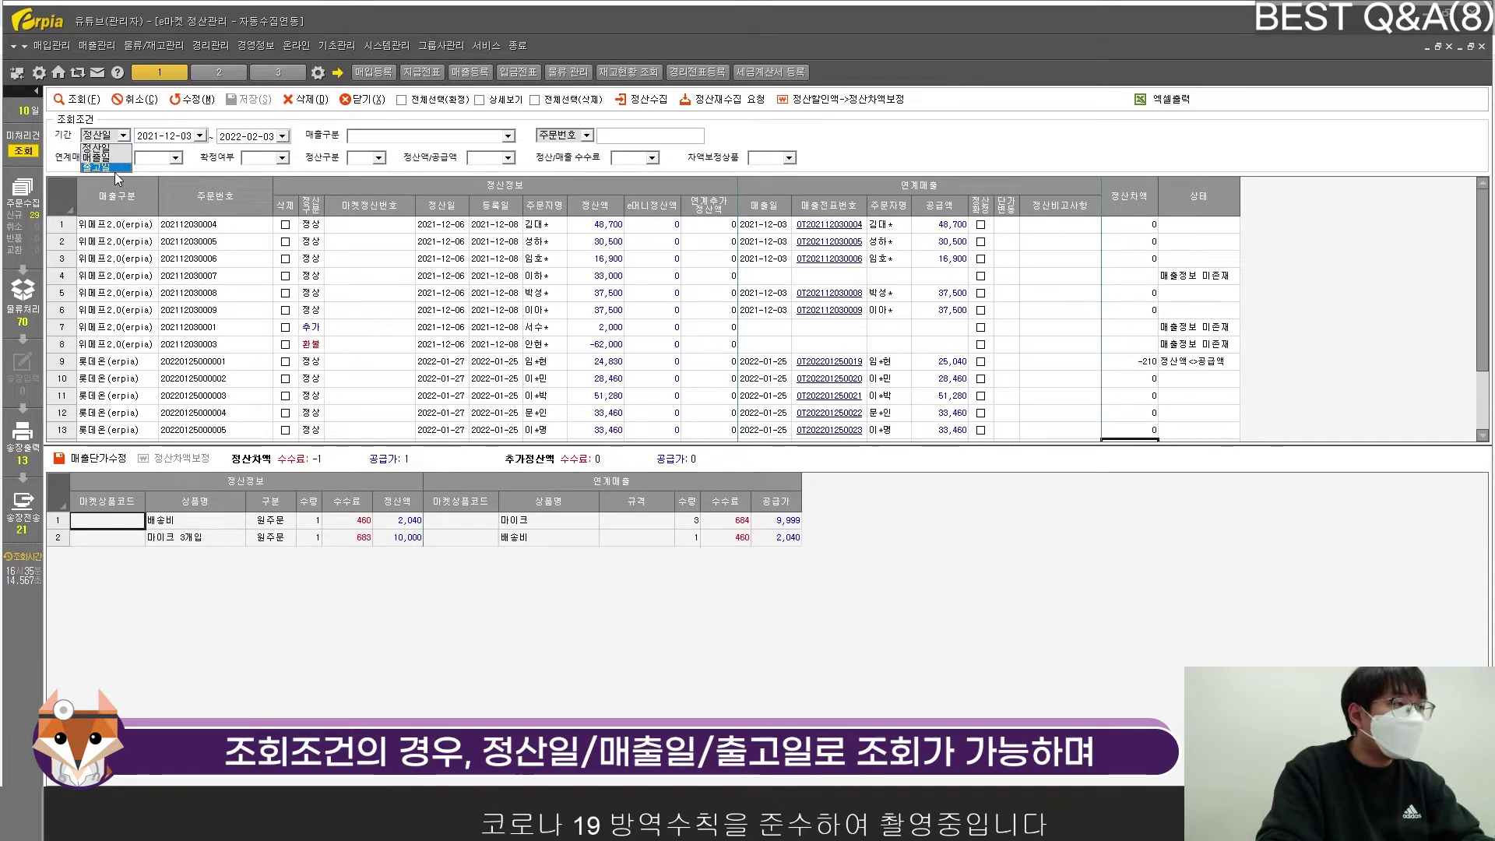
pyautogui.click(451, 137)
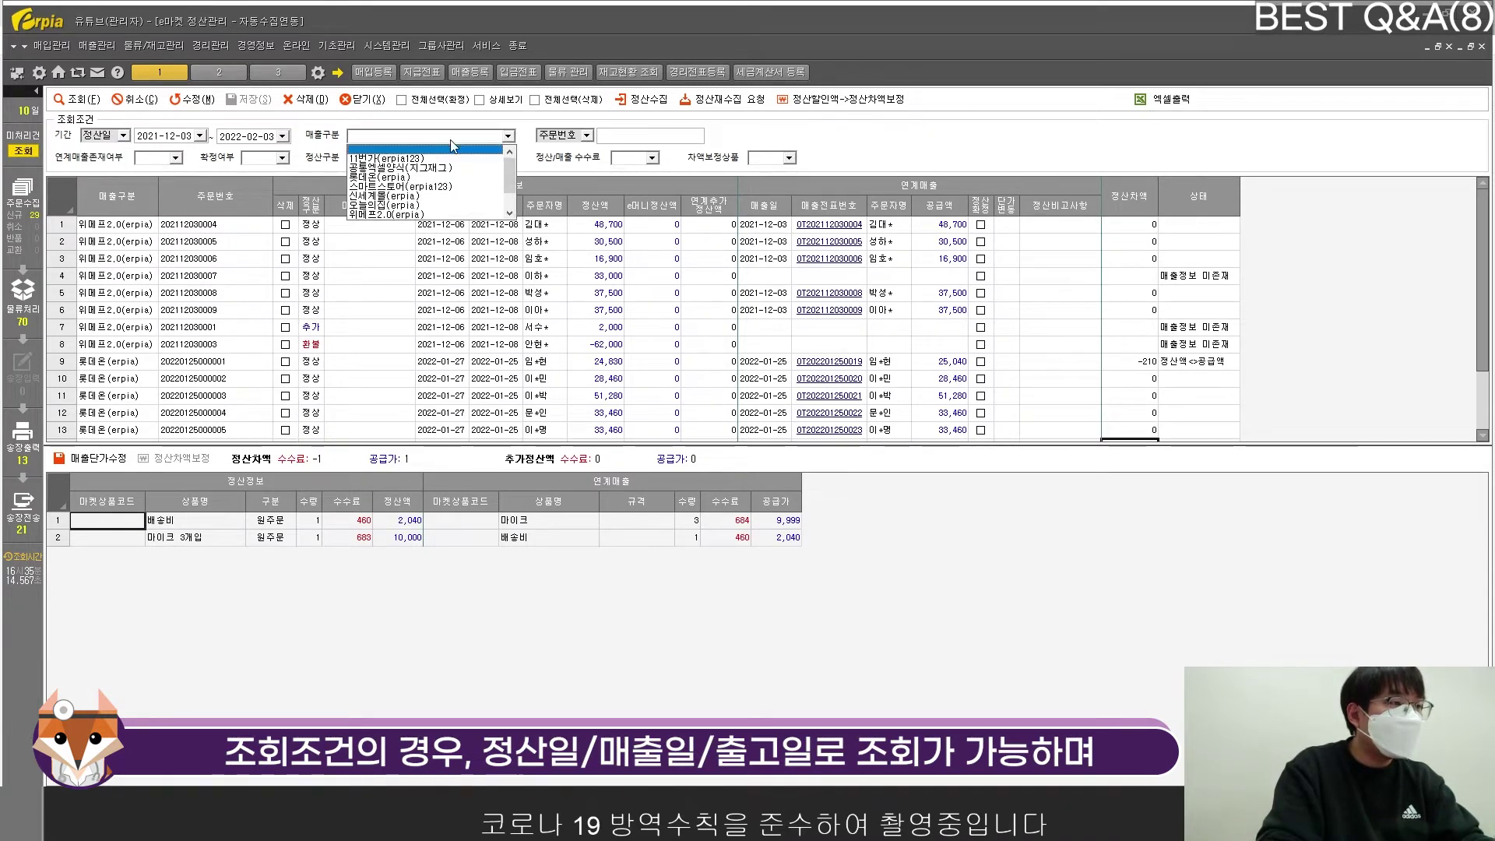
pyautogui.click(451, 148)
pyautogui.click(284, 158)
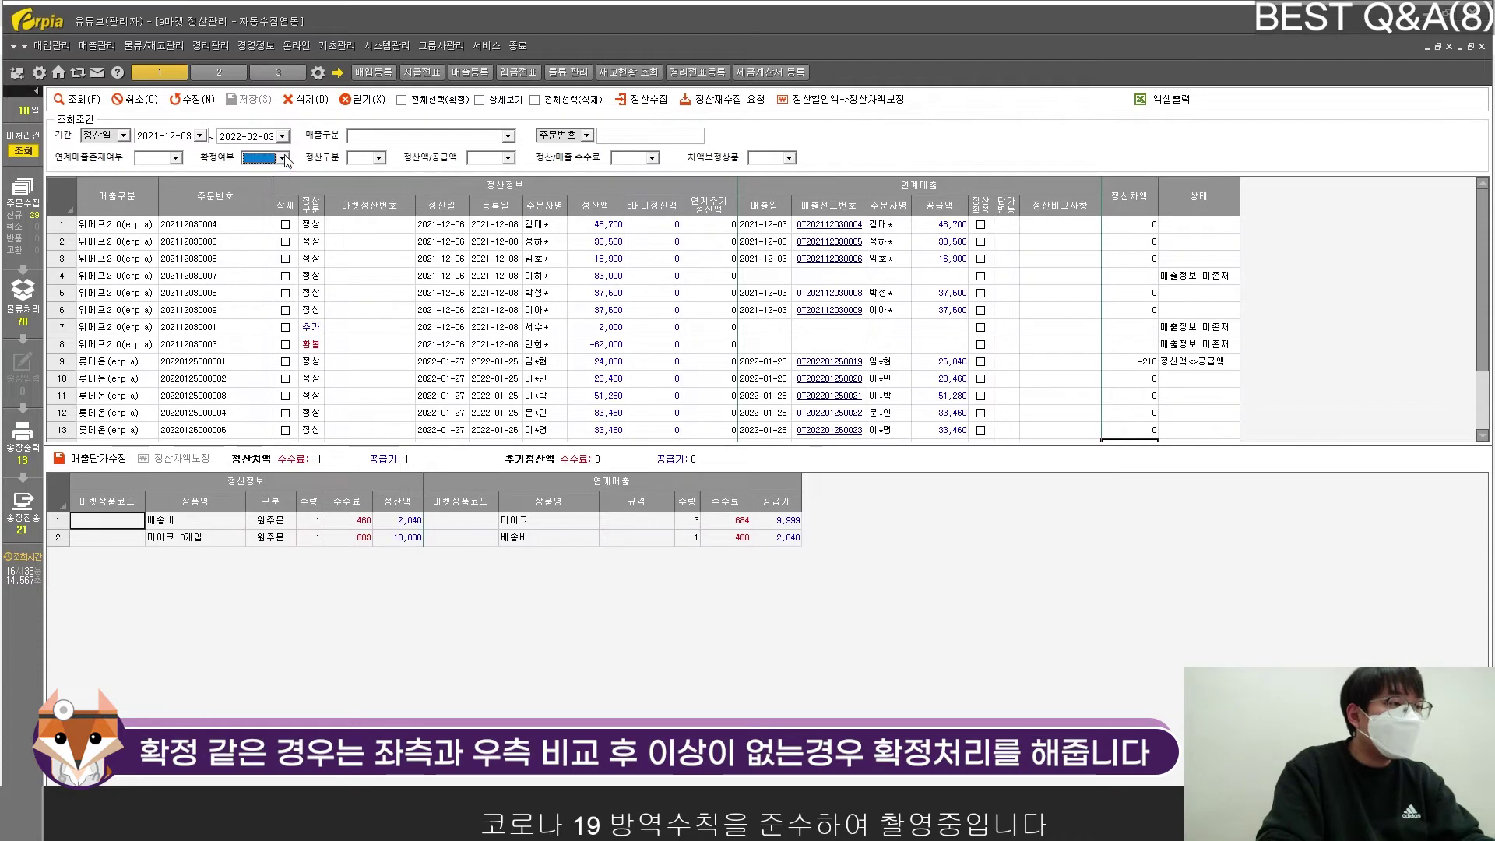
# Compare the settlement and linked sales data in rows 2 to 8 and locate the 정산확정 checkbox of row 2
pyautogui.moveTo(427, 241); pyautogui.dragTo(1159, 344)
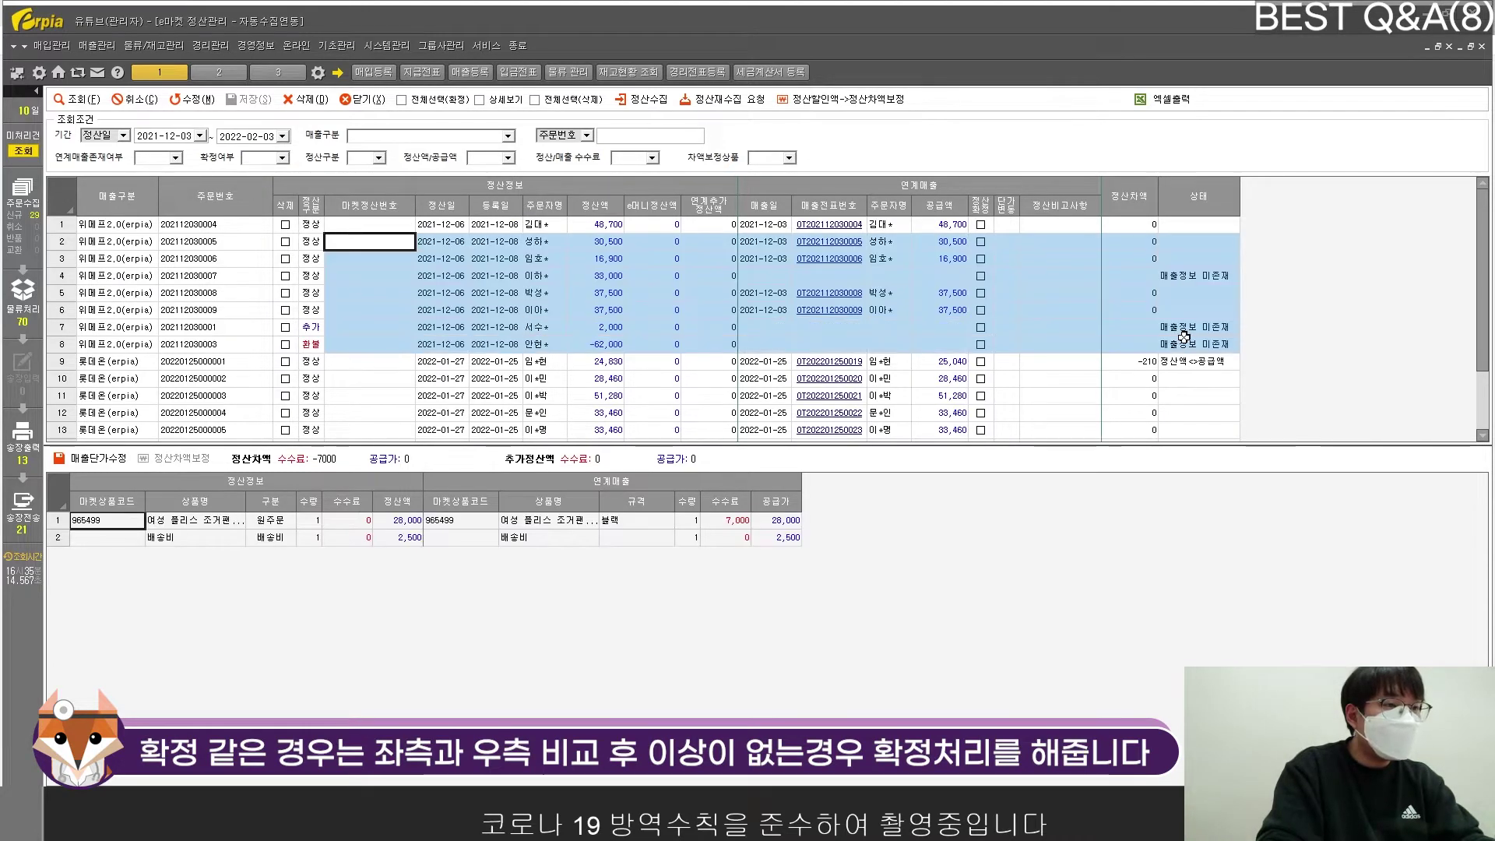
pyautogui.click(1061, 309)
pyautogui.click(1134, 258)
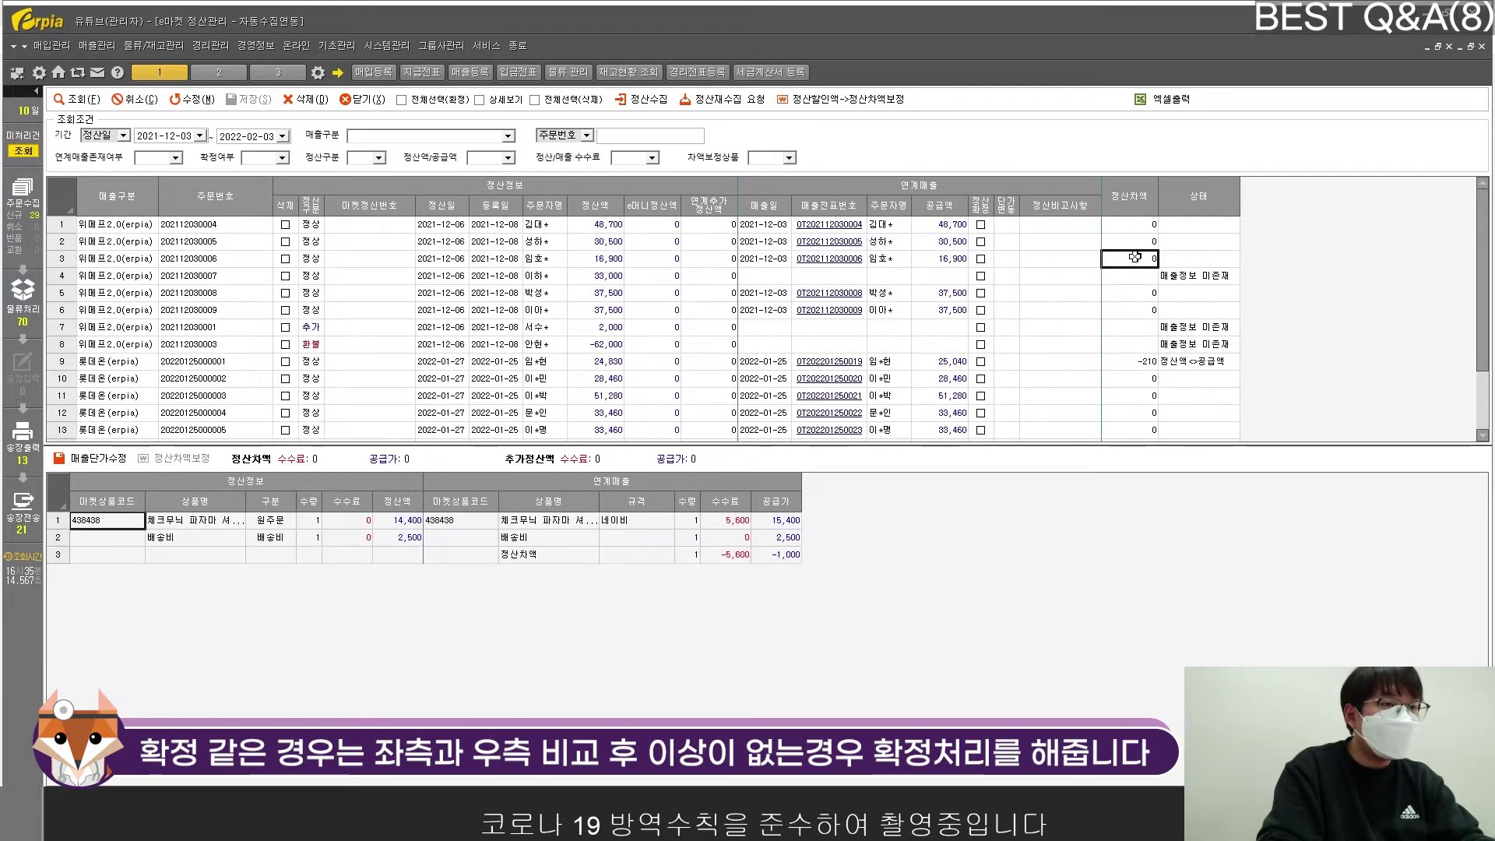
pyautogui.click(935, 242)
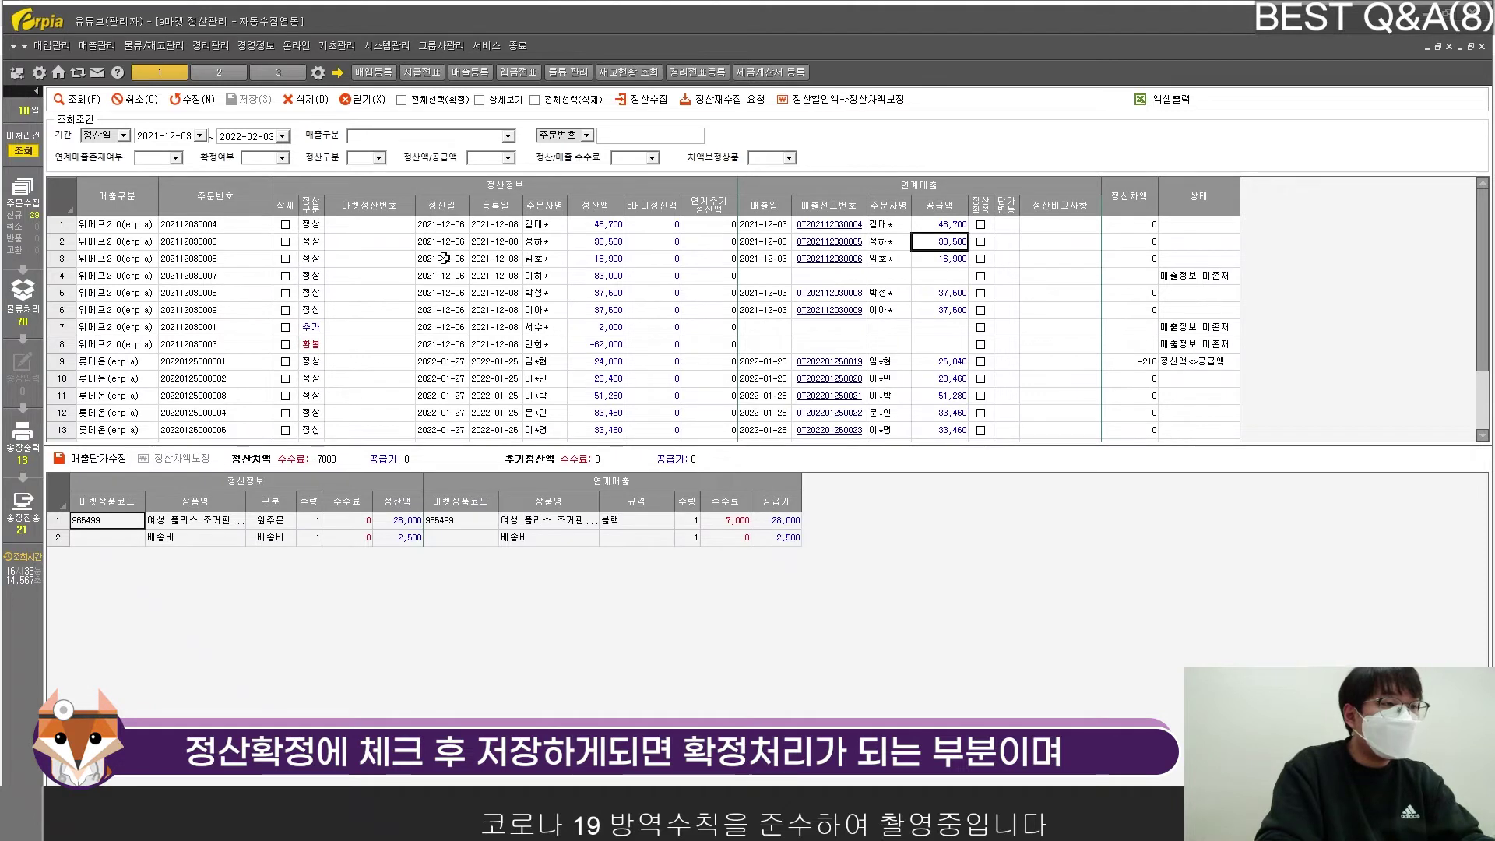
pyautogui.click(978, 241)
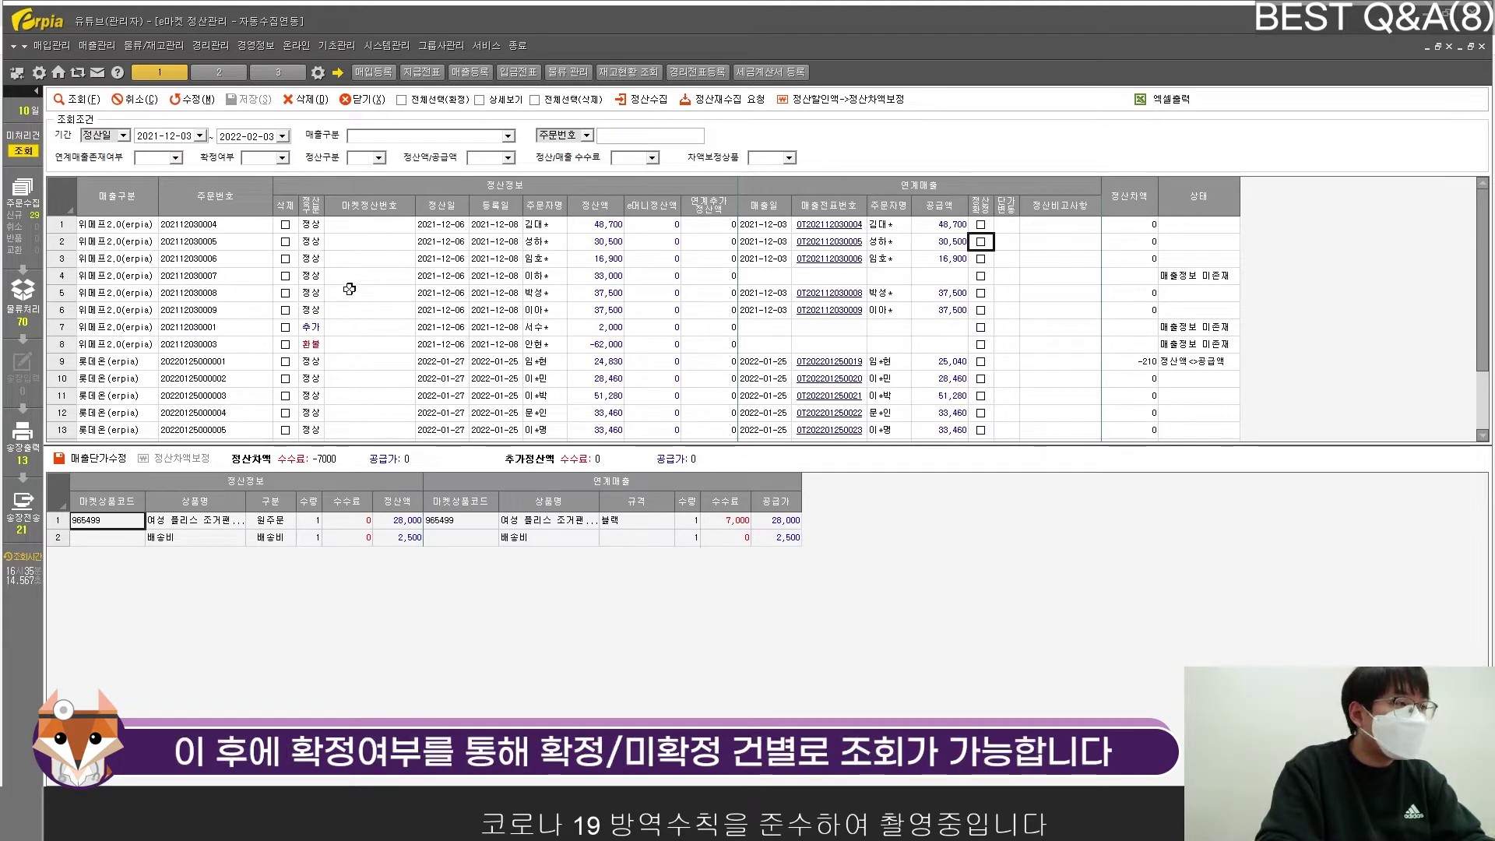
# Review the 확정여부 and 정산구분 filter choices and examine the 정산구분 column of the settlement list
pyautogui.click(273, 159)
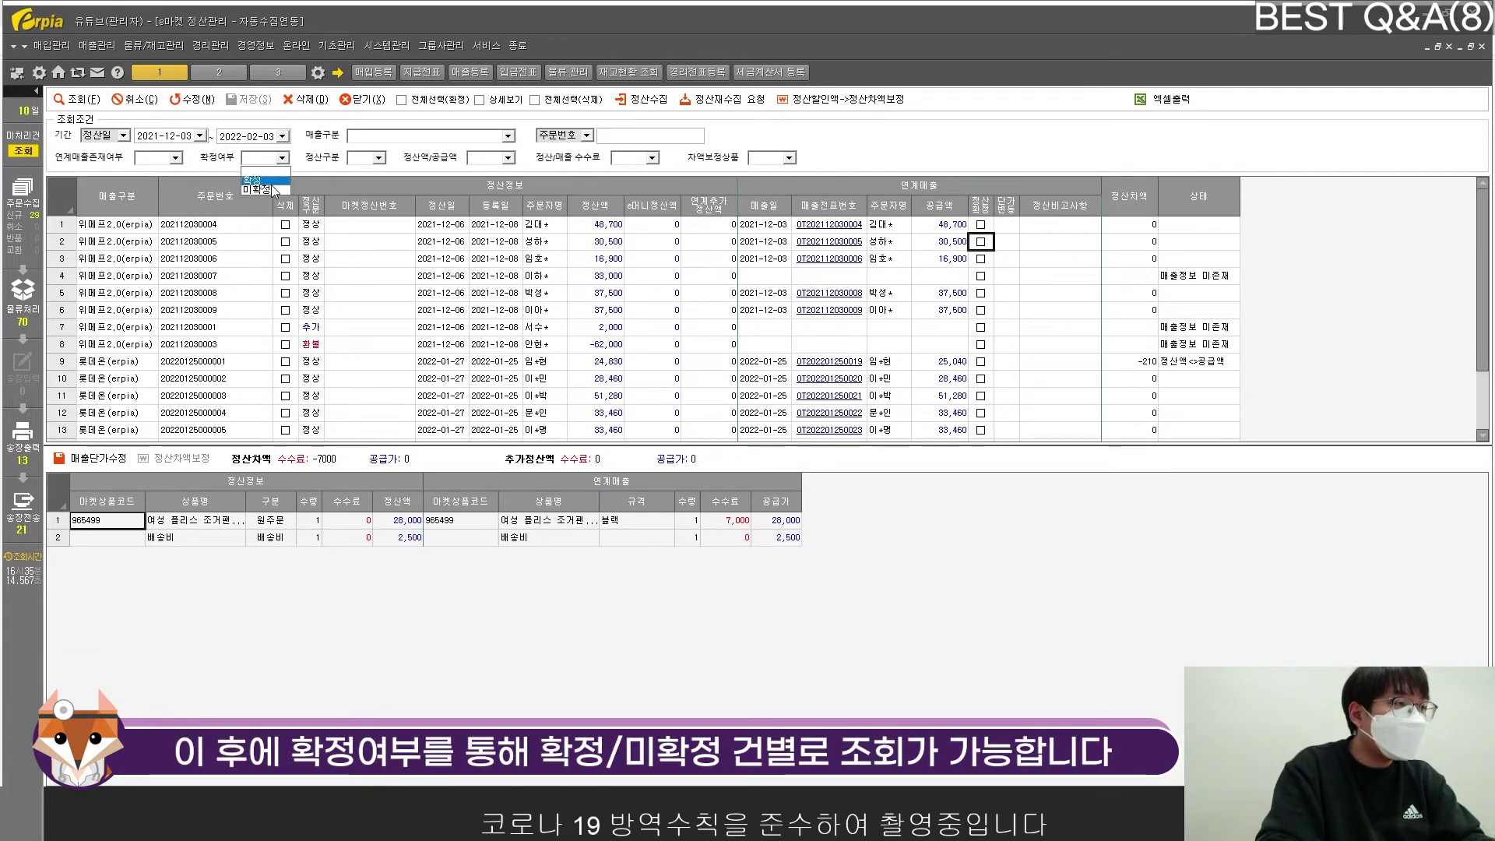
pyautogui.click(277, 172)
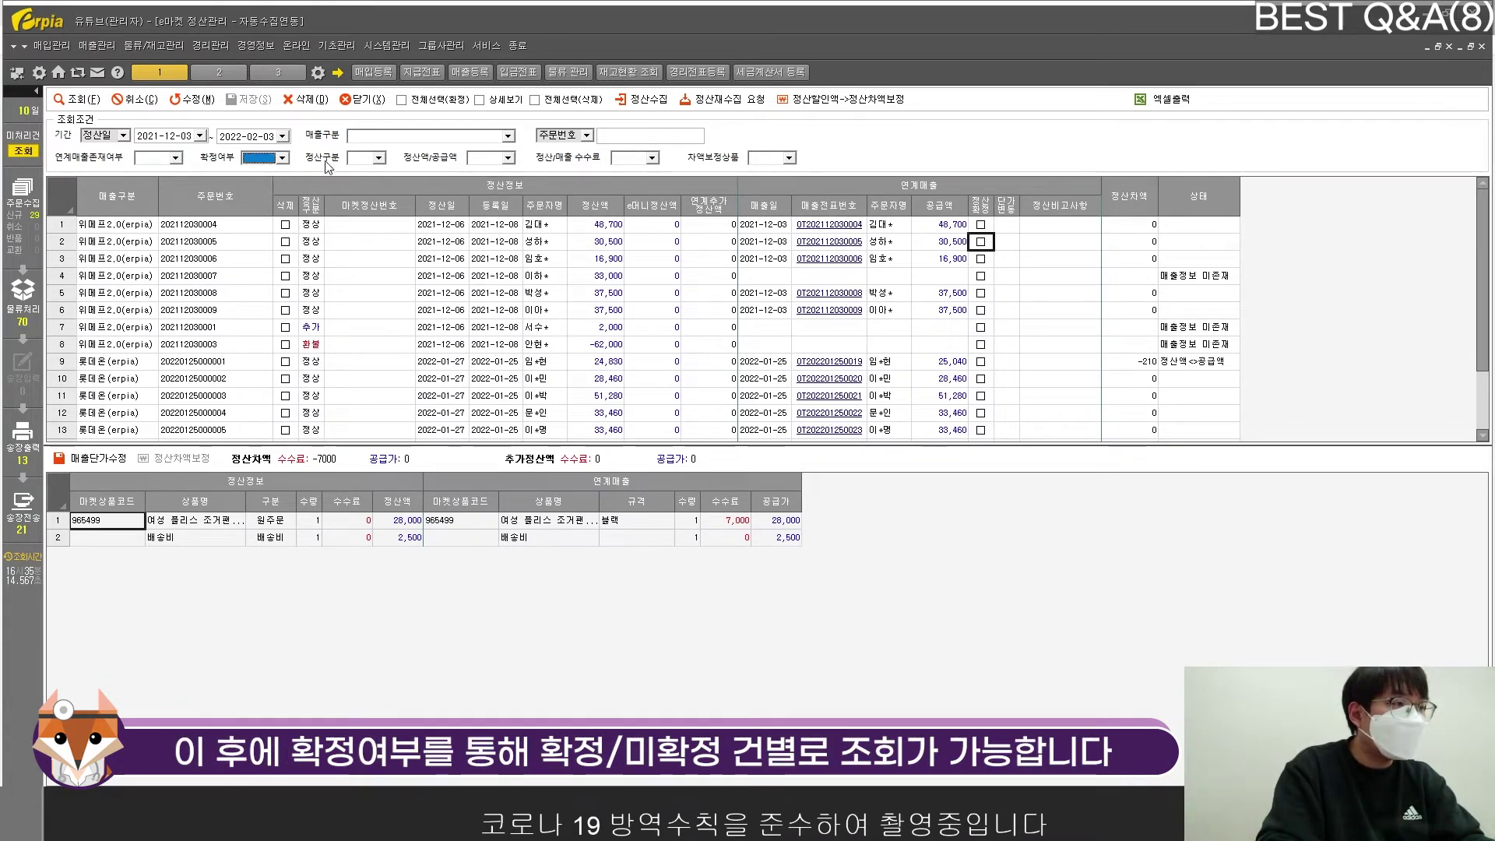
pyautogui.click(379, 159)
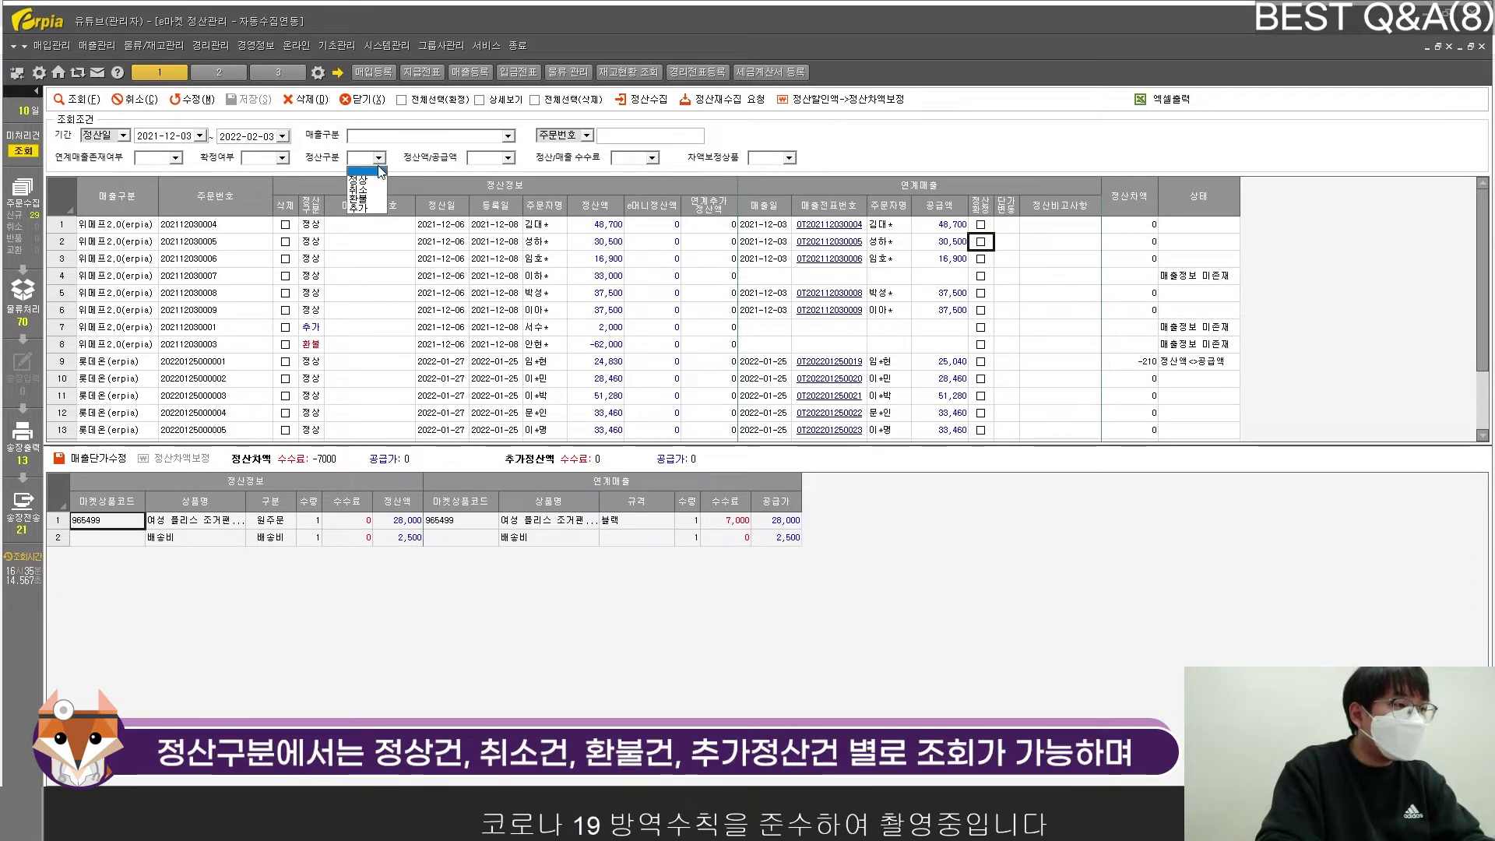
pyautogui.click(368, 208)
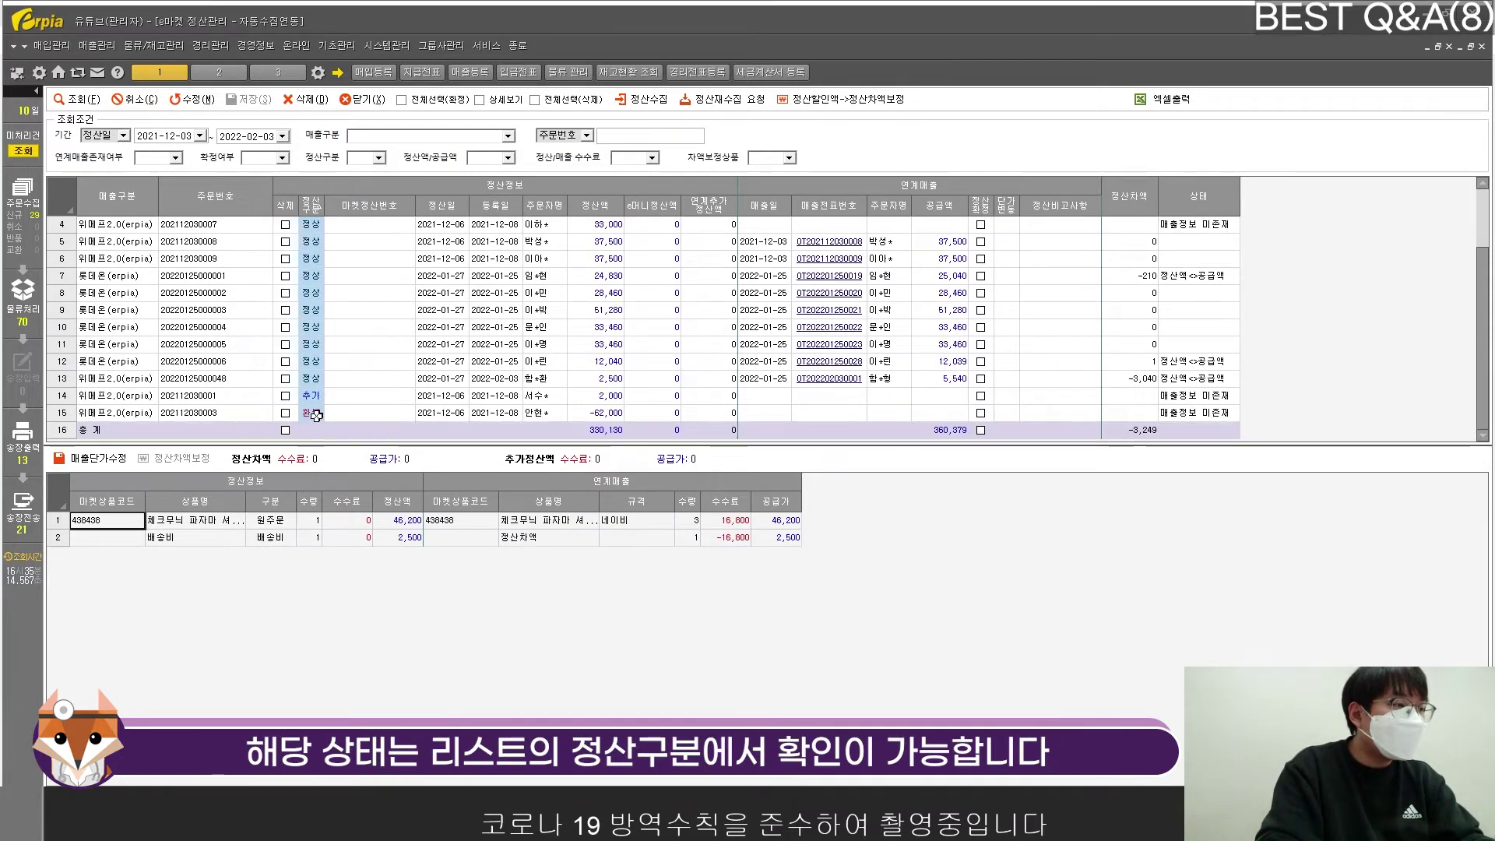
pyautogui.scroll(3, 323, 323)
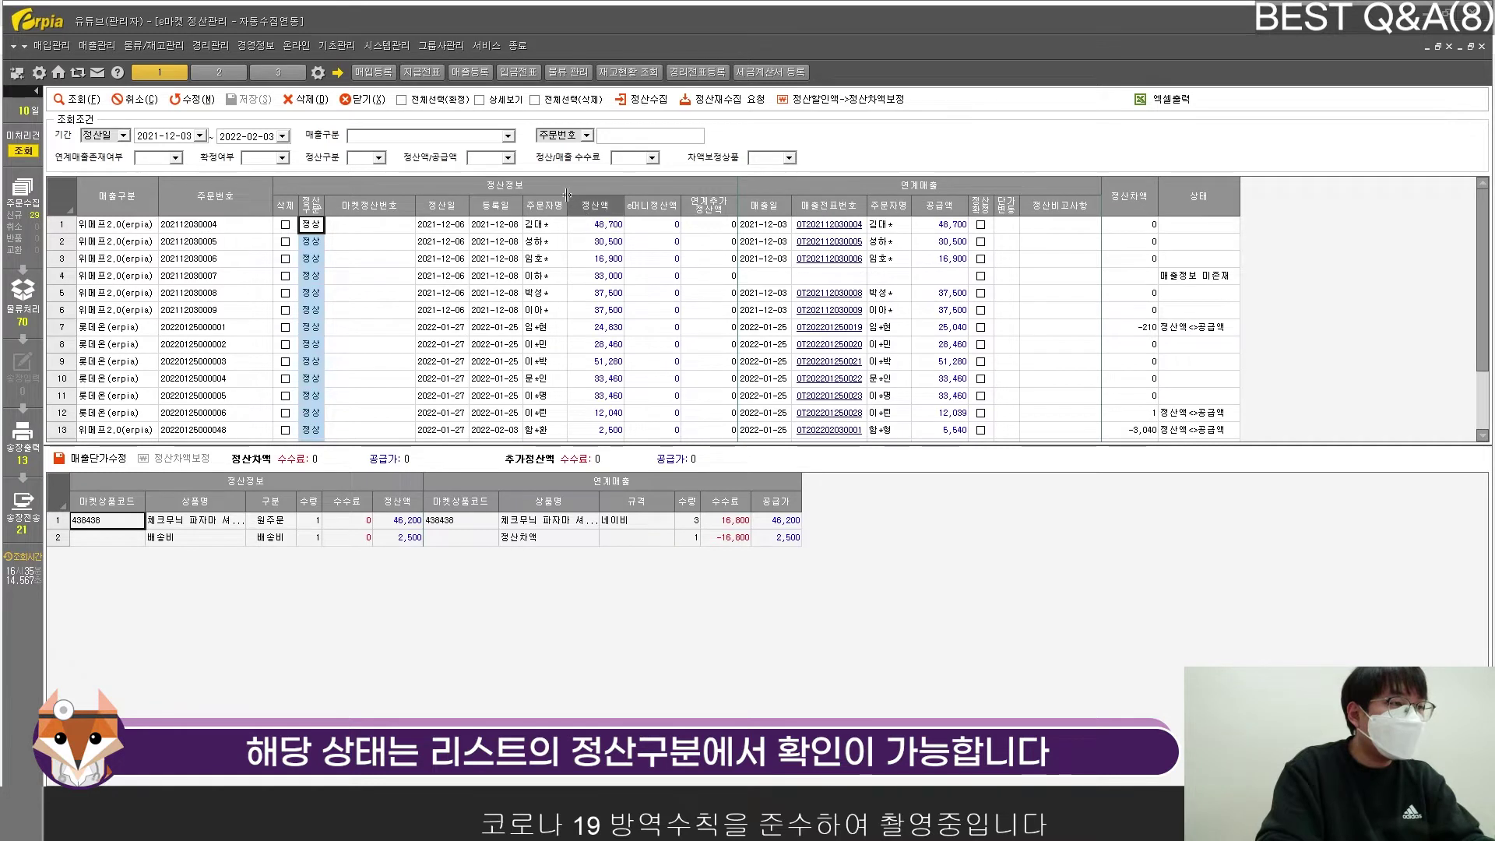
# Set the 정산액/공급액 condition to 불일치 and query the settlement list
pyautogui.click(508, 158)
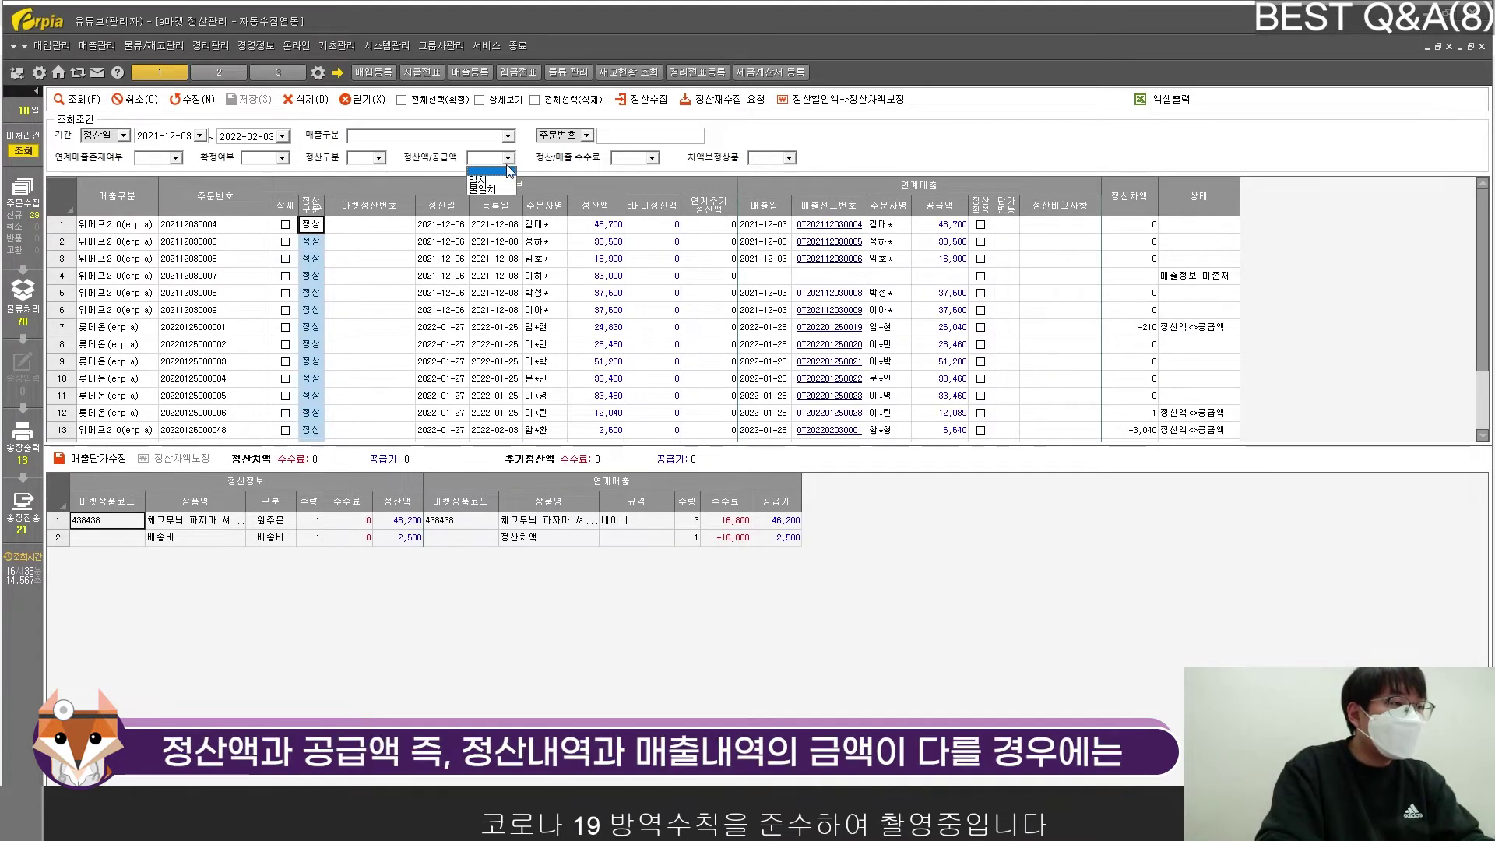
pyautogui.click(498, 170)
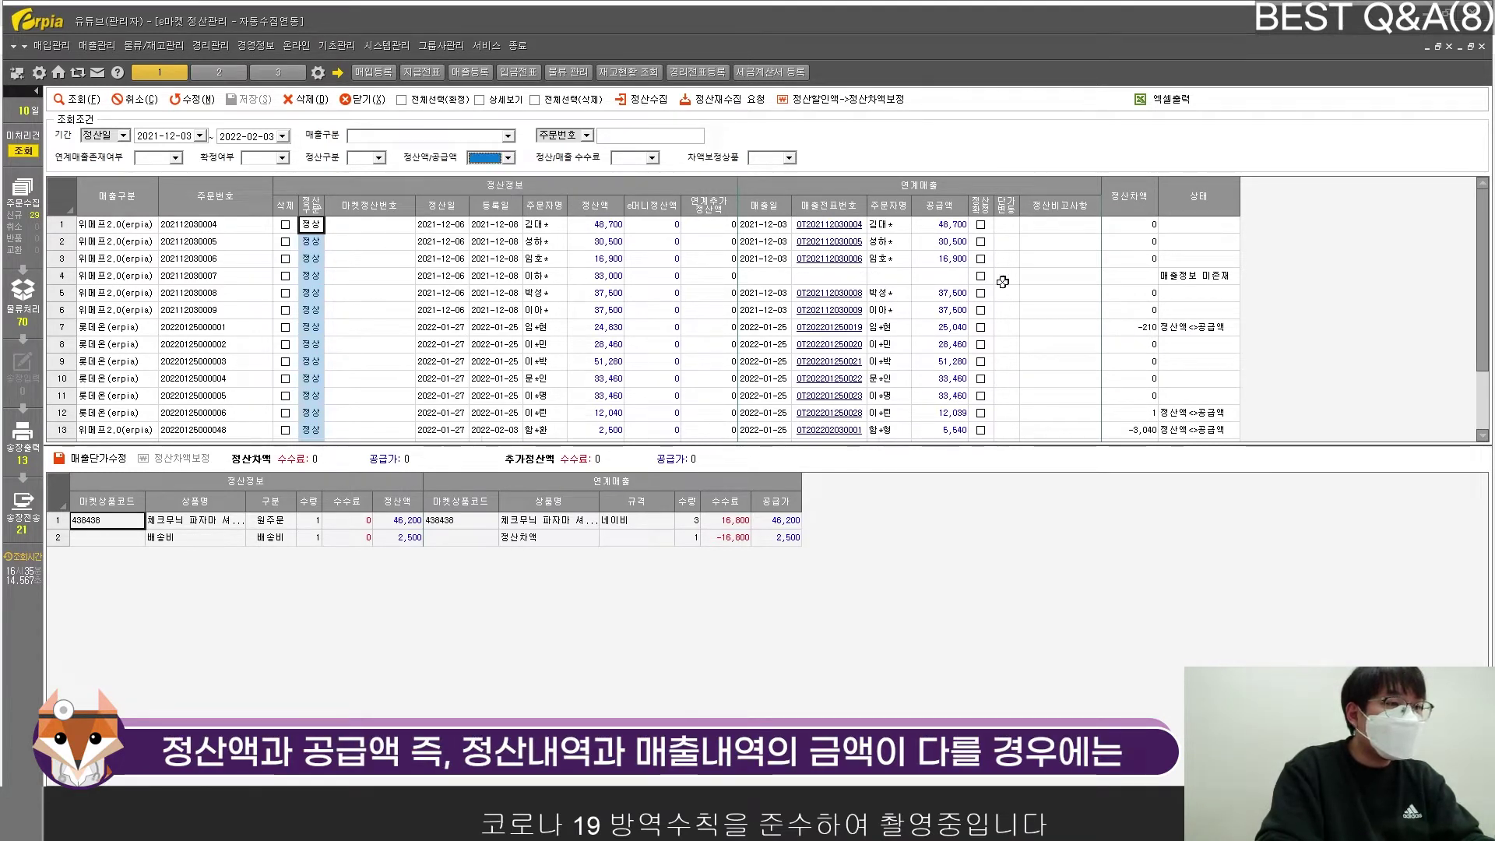
pyautogui.click(1135, 328)
pyautogui.click(508, 158)
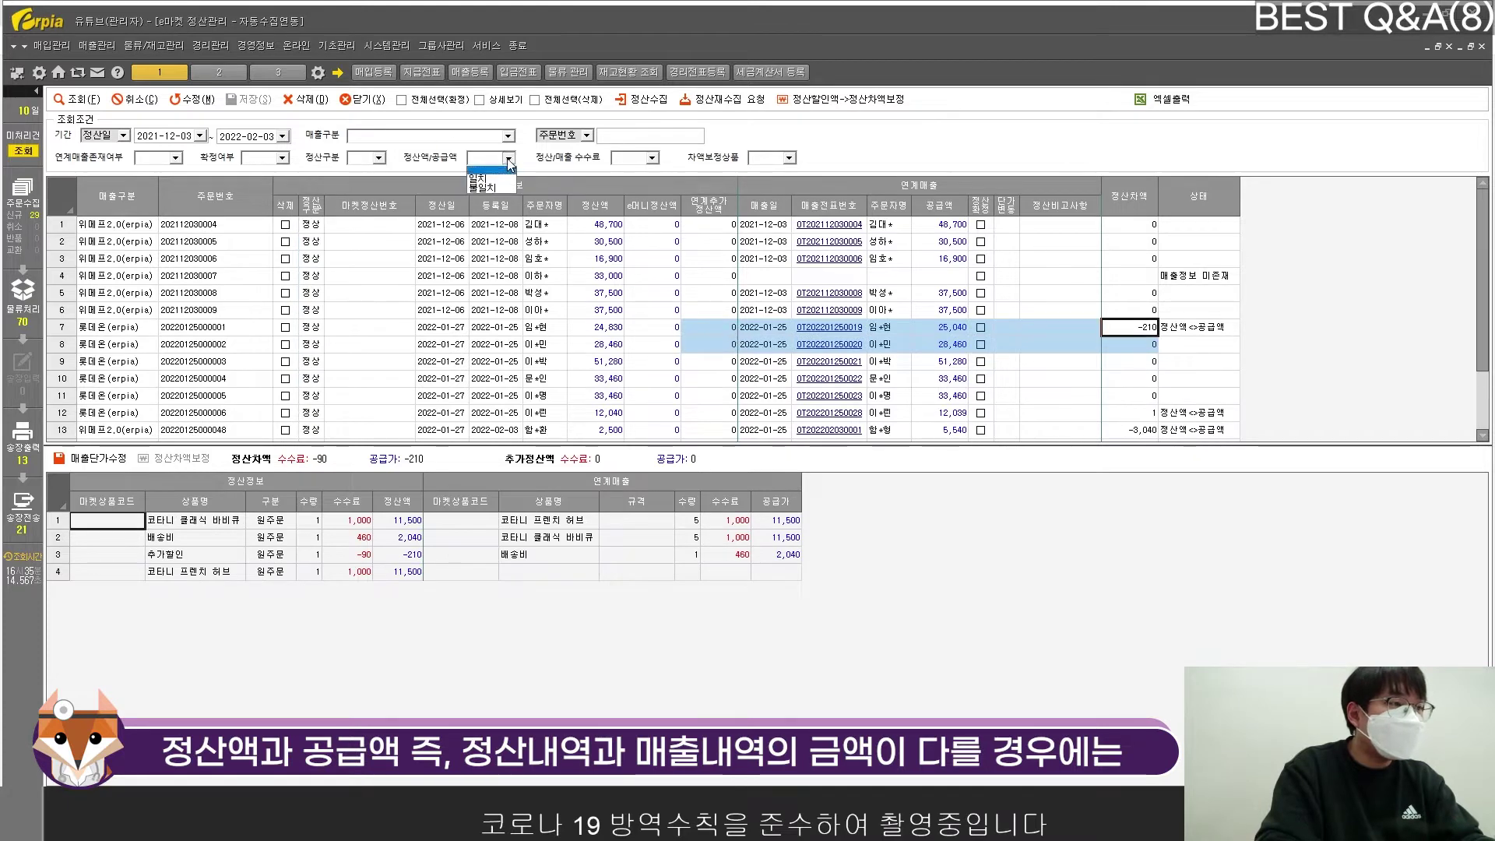
pyautogui.click(483, 188)
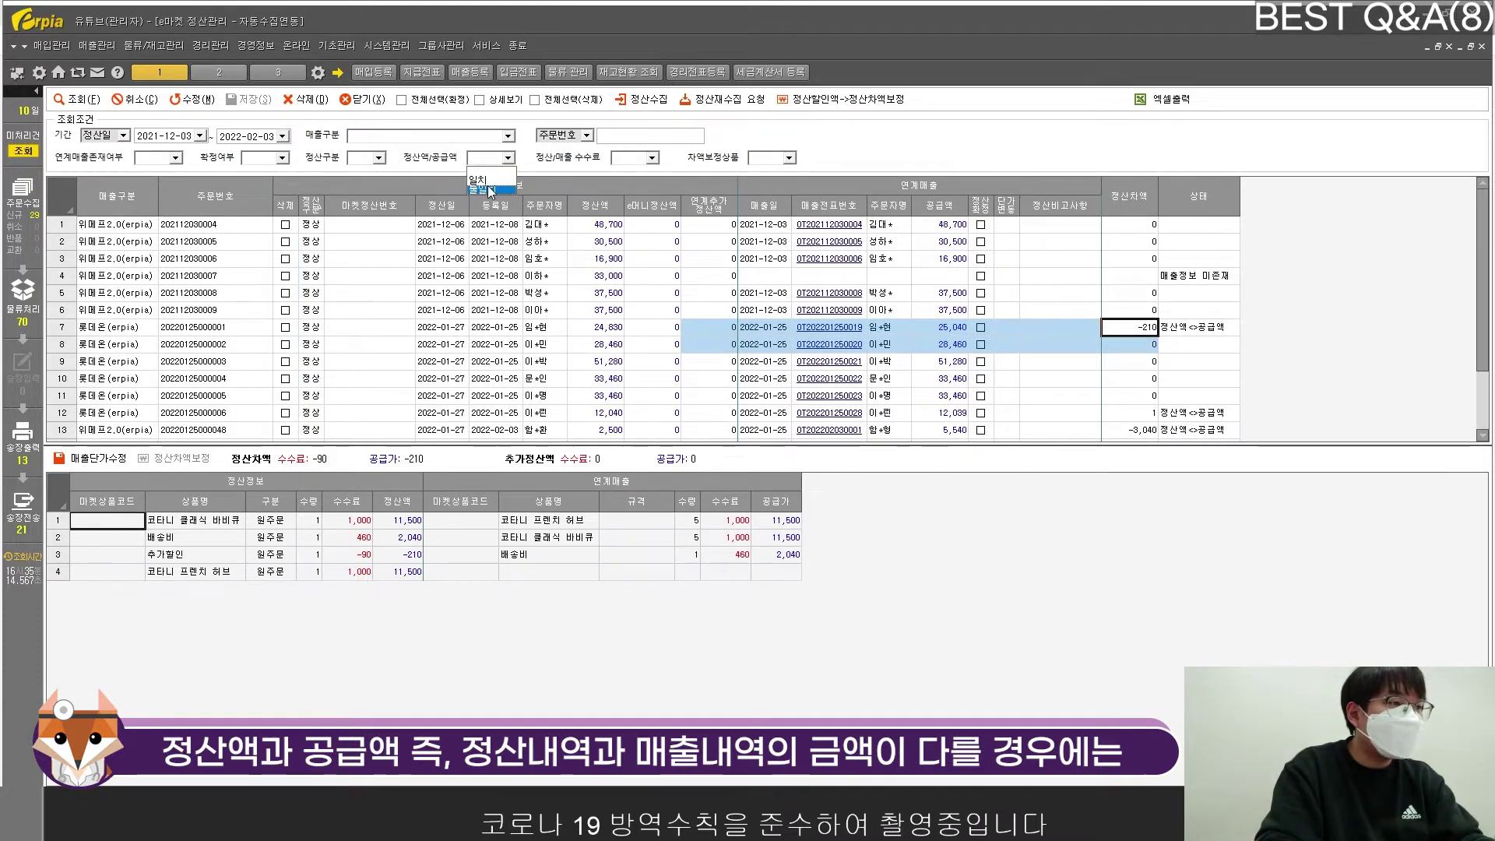
pyautogui.click(76, 99)
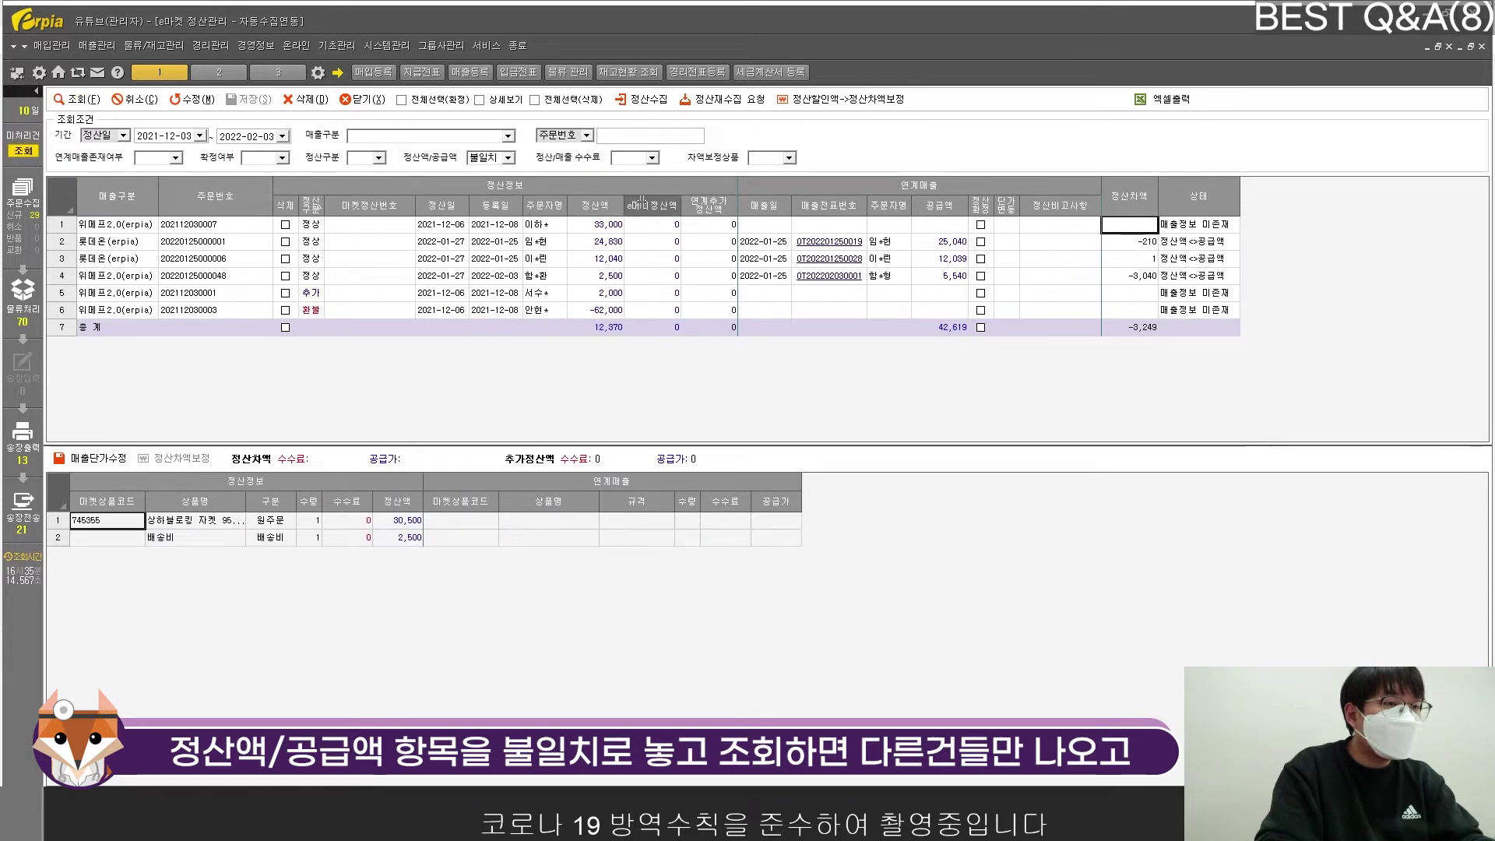
# Set the 정산액/공급액 condition to 일치, query the settlement list again and check row 4
pyautogui.click(490, 161)
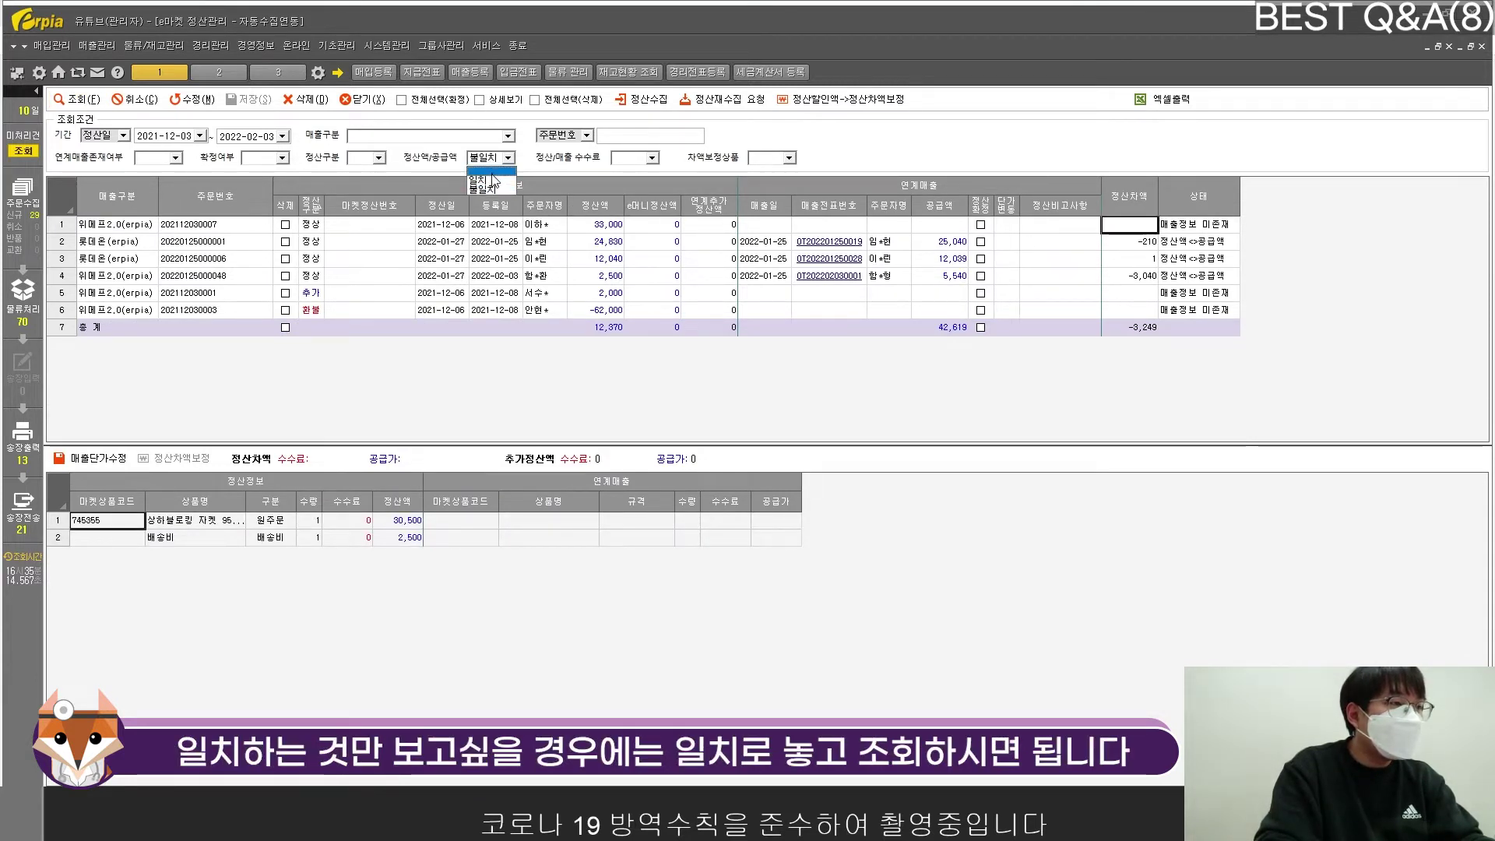
pyautogui.click(483, 178)
pyautogui.click(59, 100)
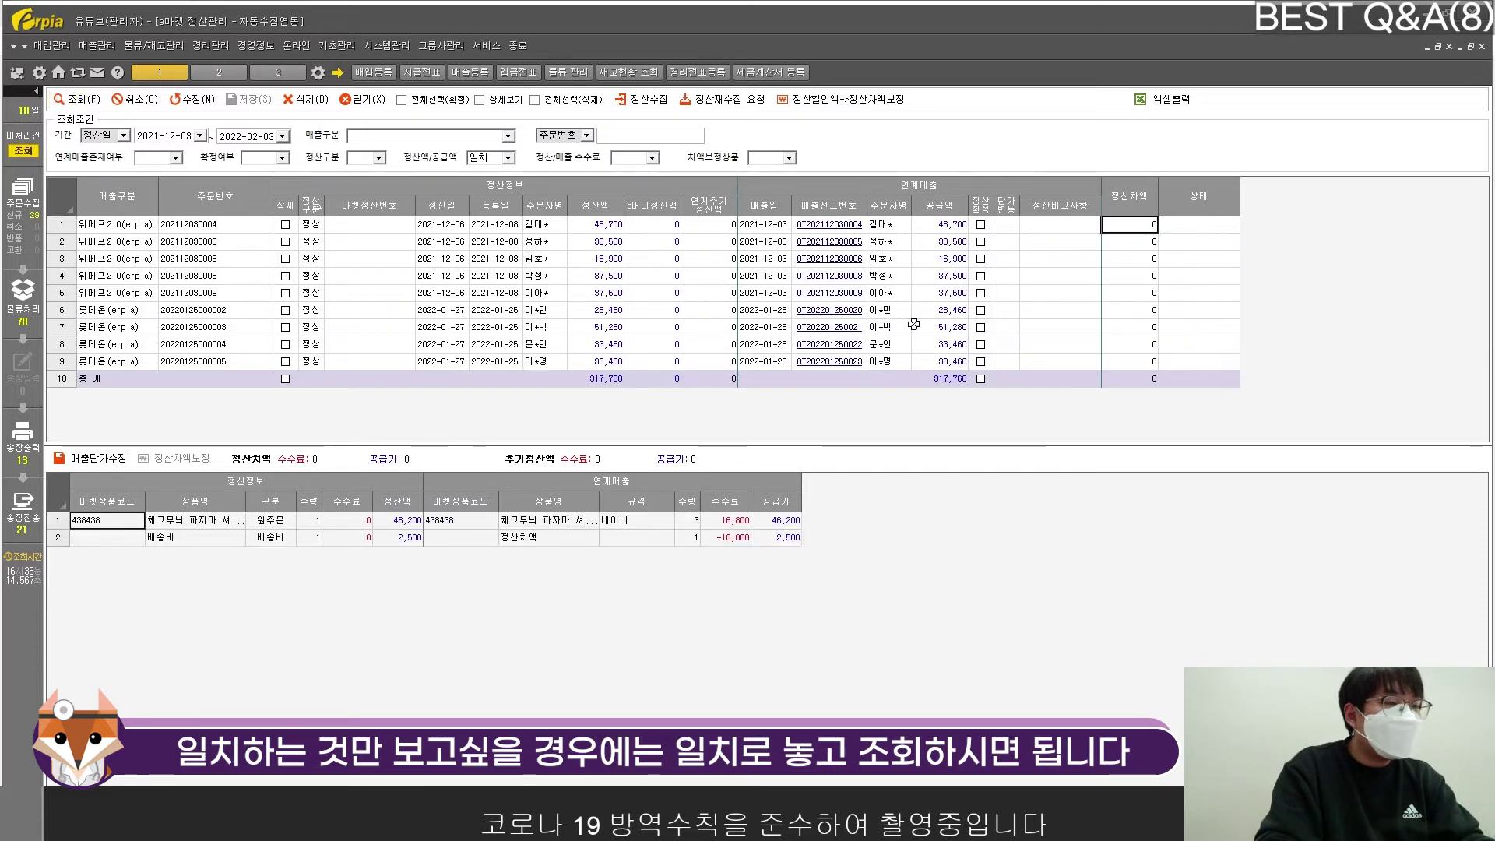
pyautogui.click(495, 276)
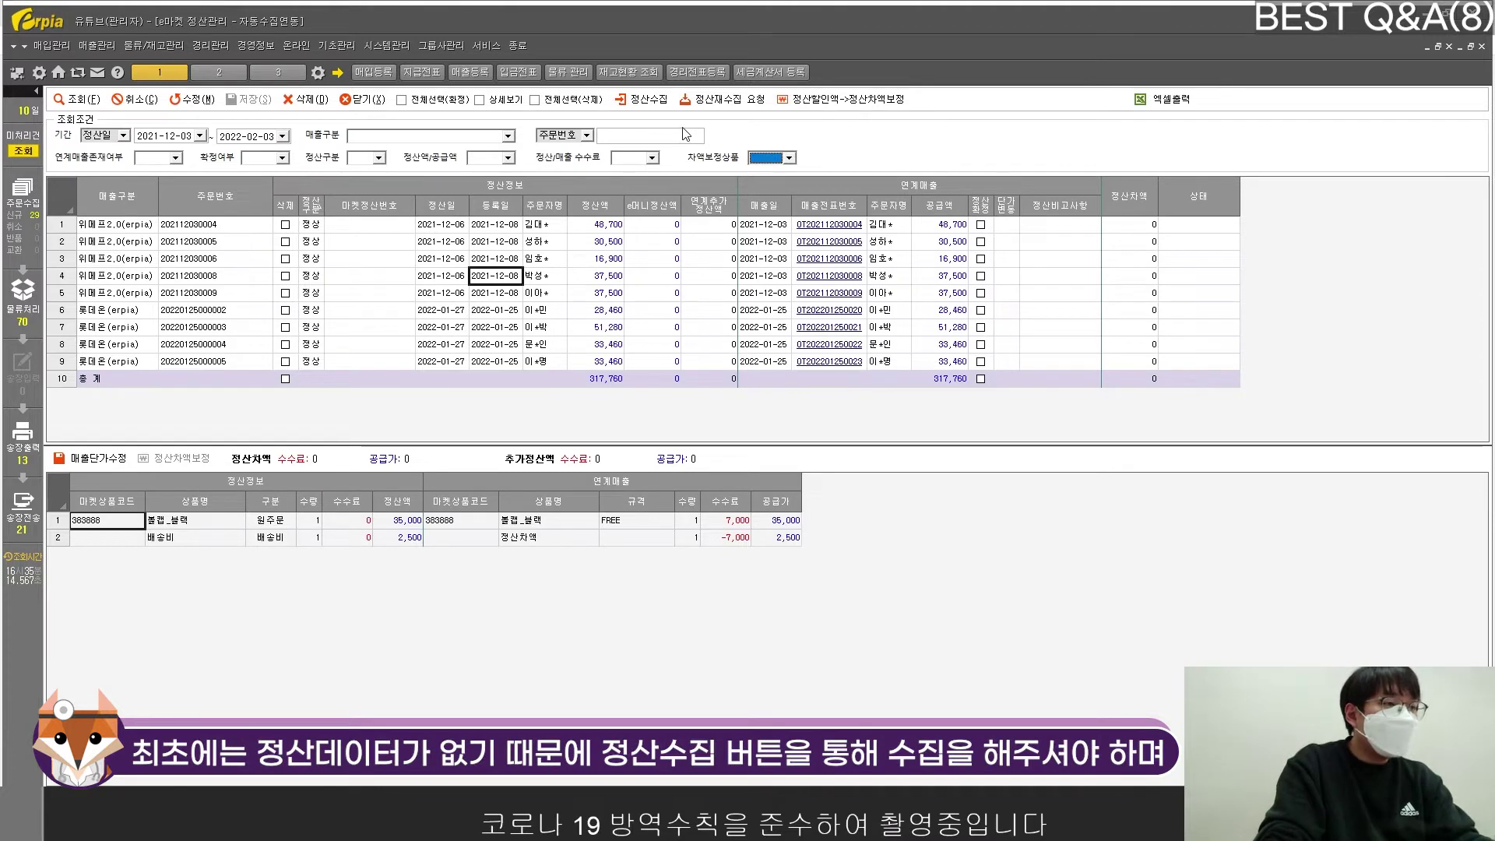
# Open the 정산내역 수집 window and review which markets offer online collection and which use Excel
pyautogui.click(643, 102)
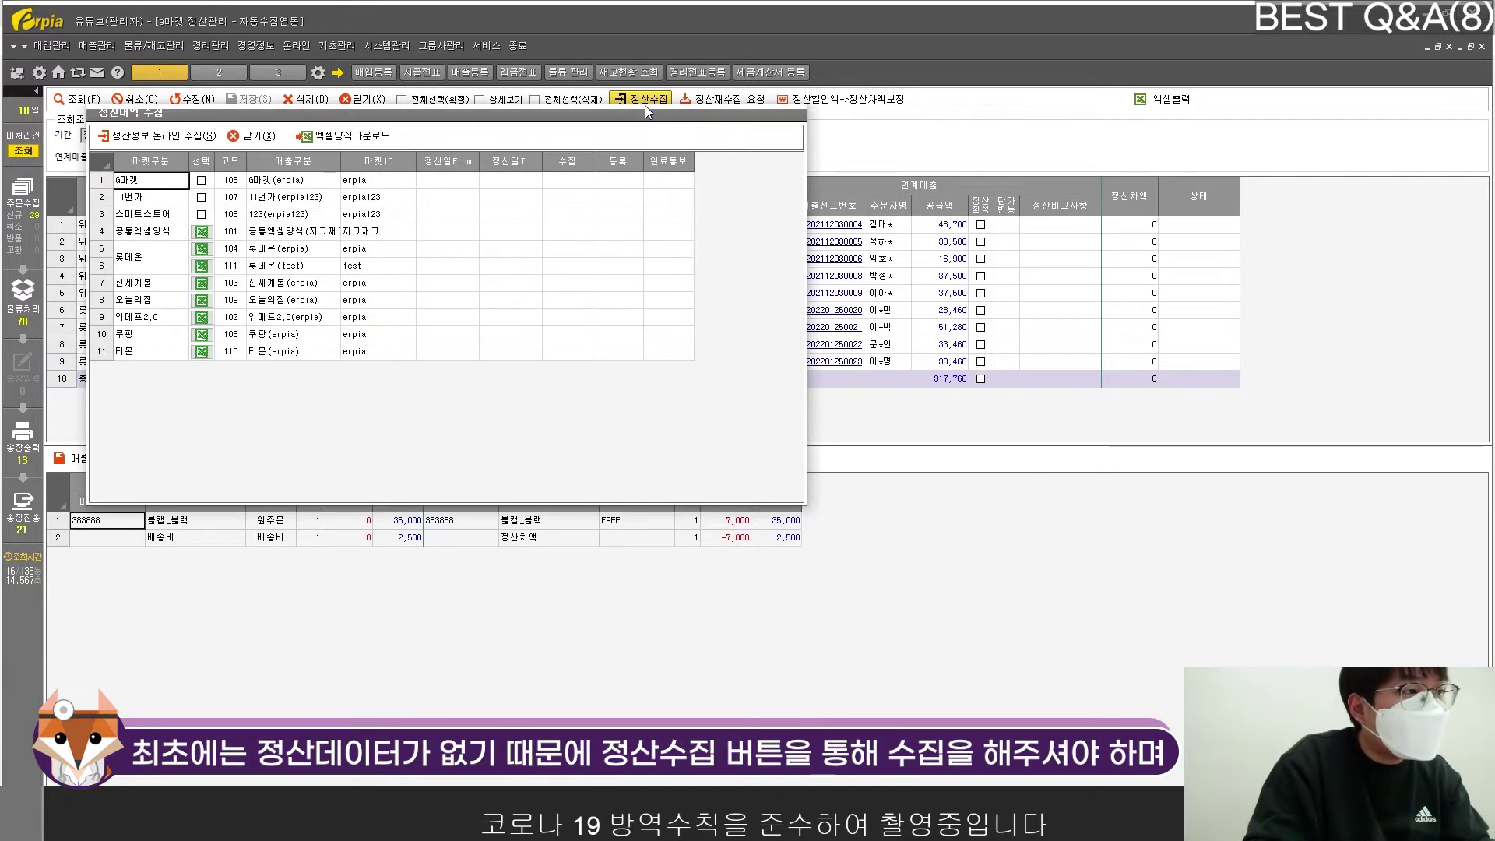
pyautogui.click(329, 145)
pyautogui.click(704, 472)
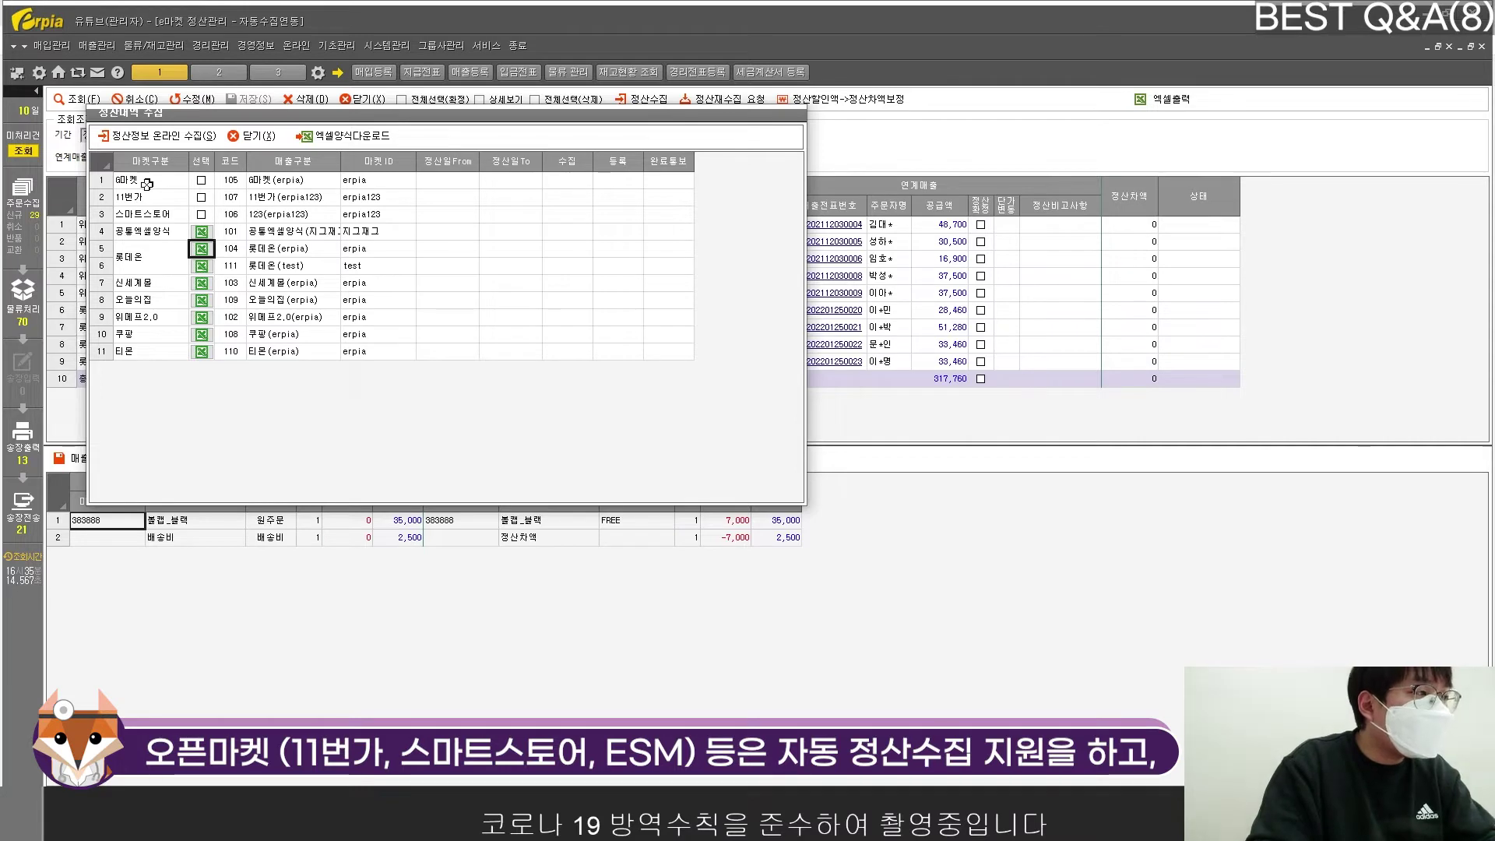
pyautogui.click(166, 214)
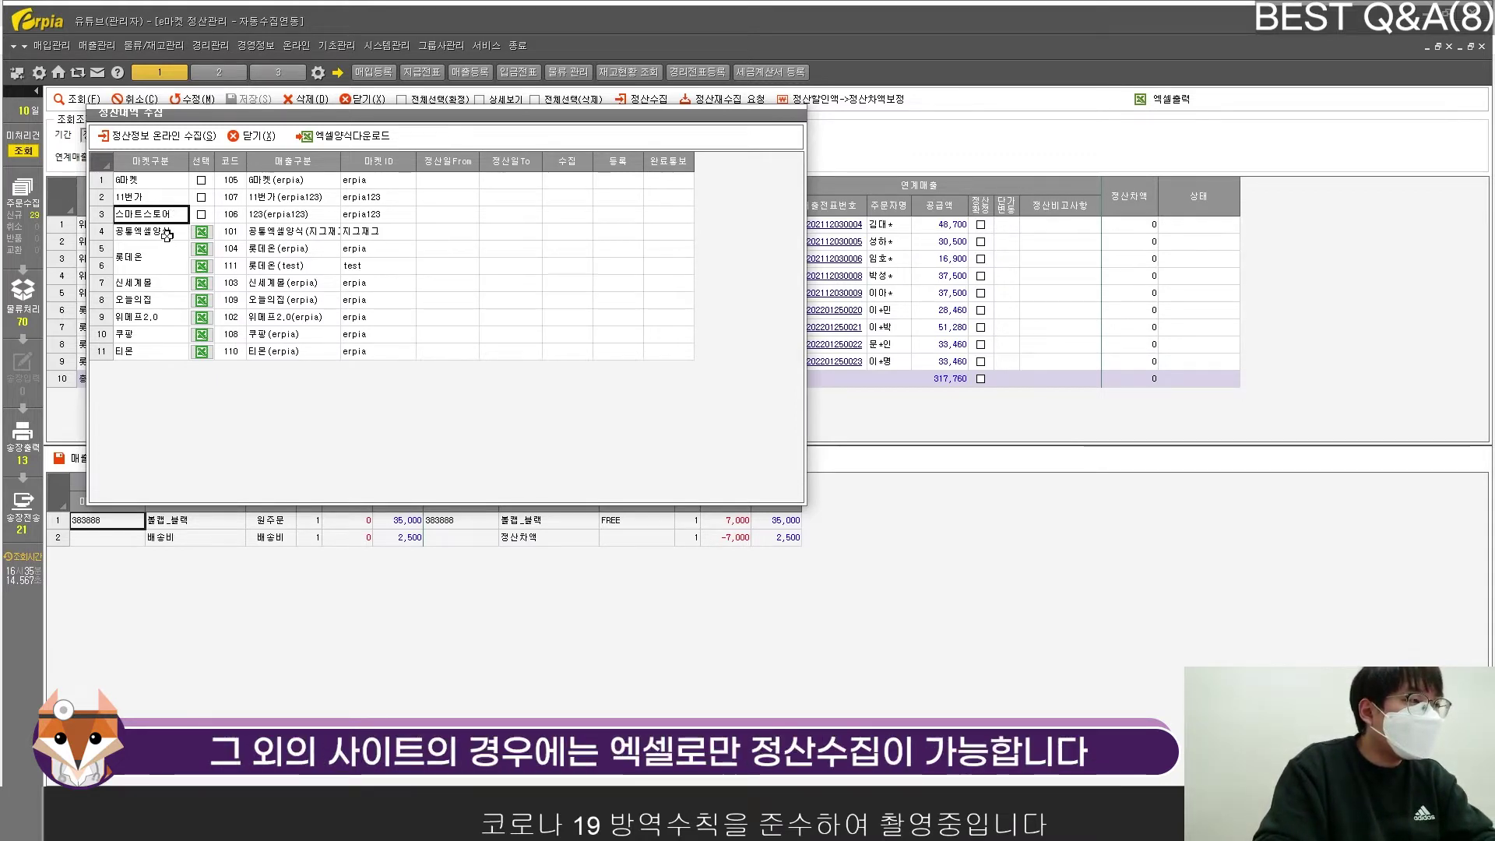
# Load the Excel file 정산엑셀업로드 양식 for the 롯데온(erpia) market and widen the import window to show all columns
pyautogui.click(167, 234)
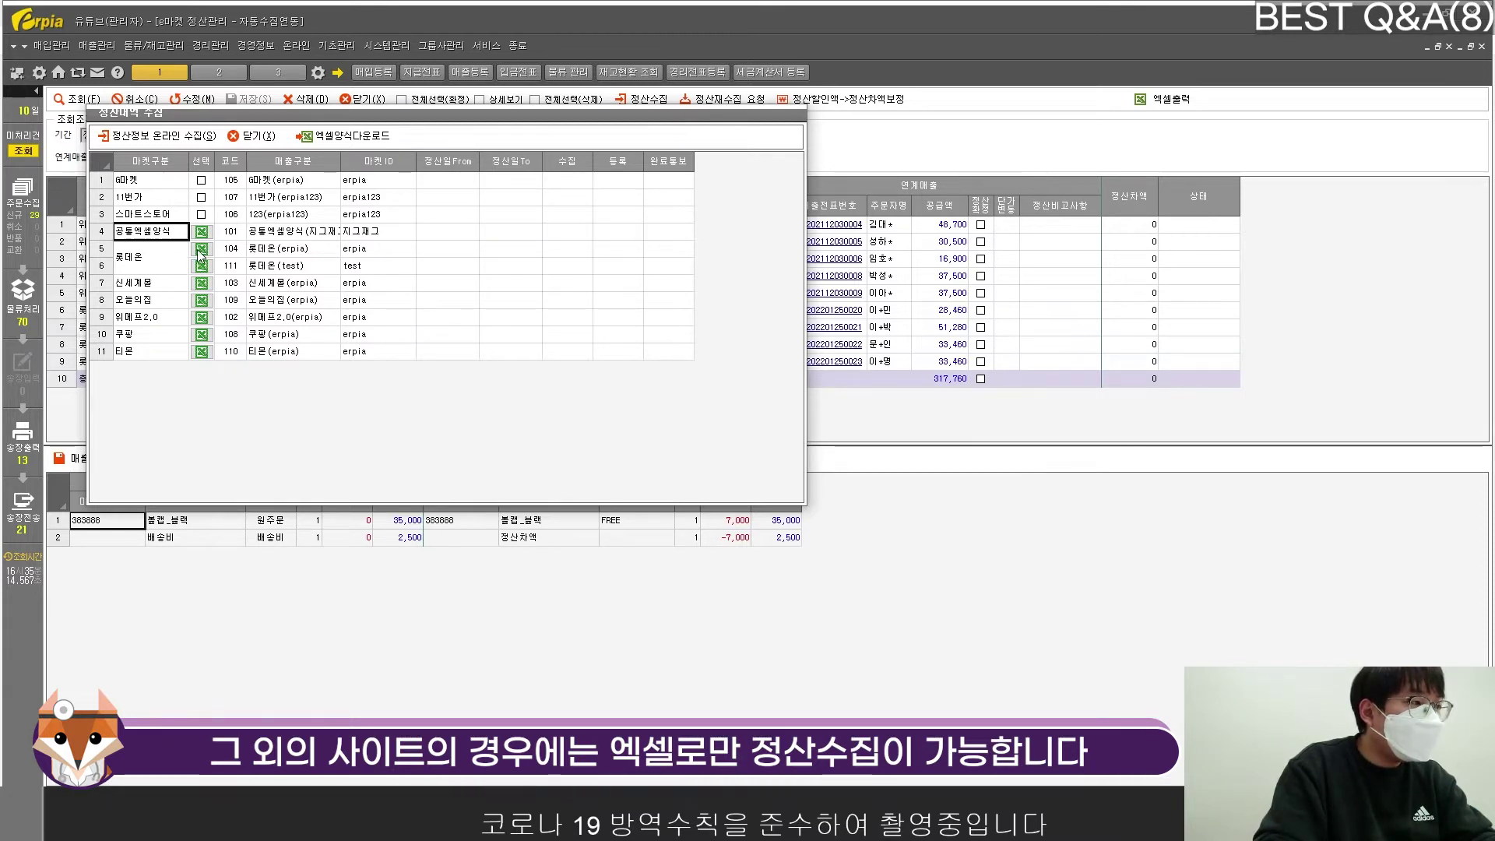
pyautogui.click(201, 249)
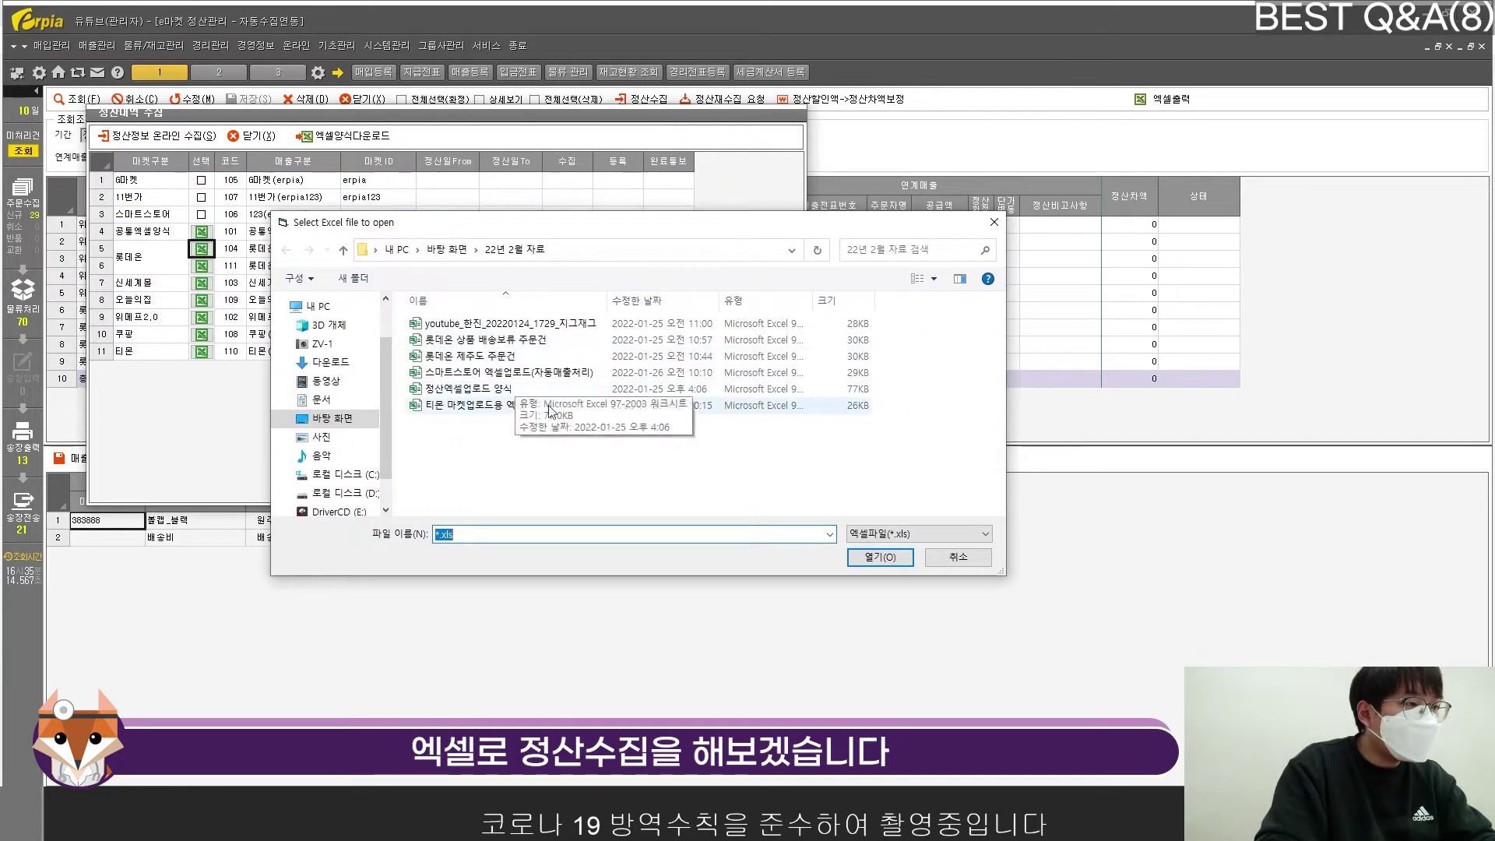
pyautogui.doubleClick(498, 388)
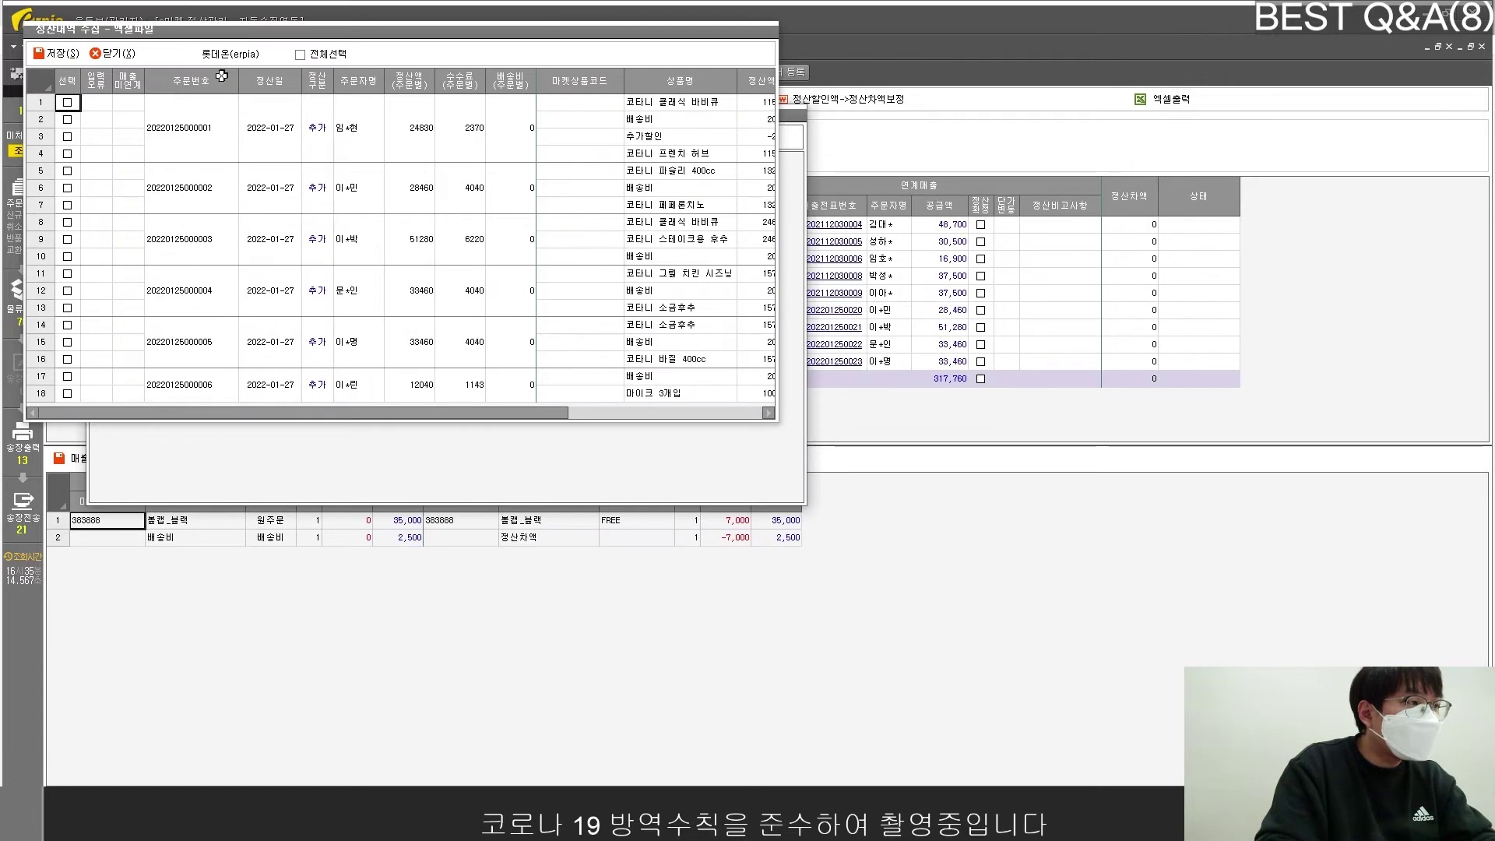
pyautogui.moveTo(287, 37); pyautogui.dragTo(544, 132)
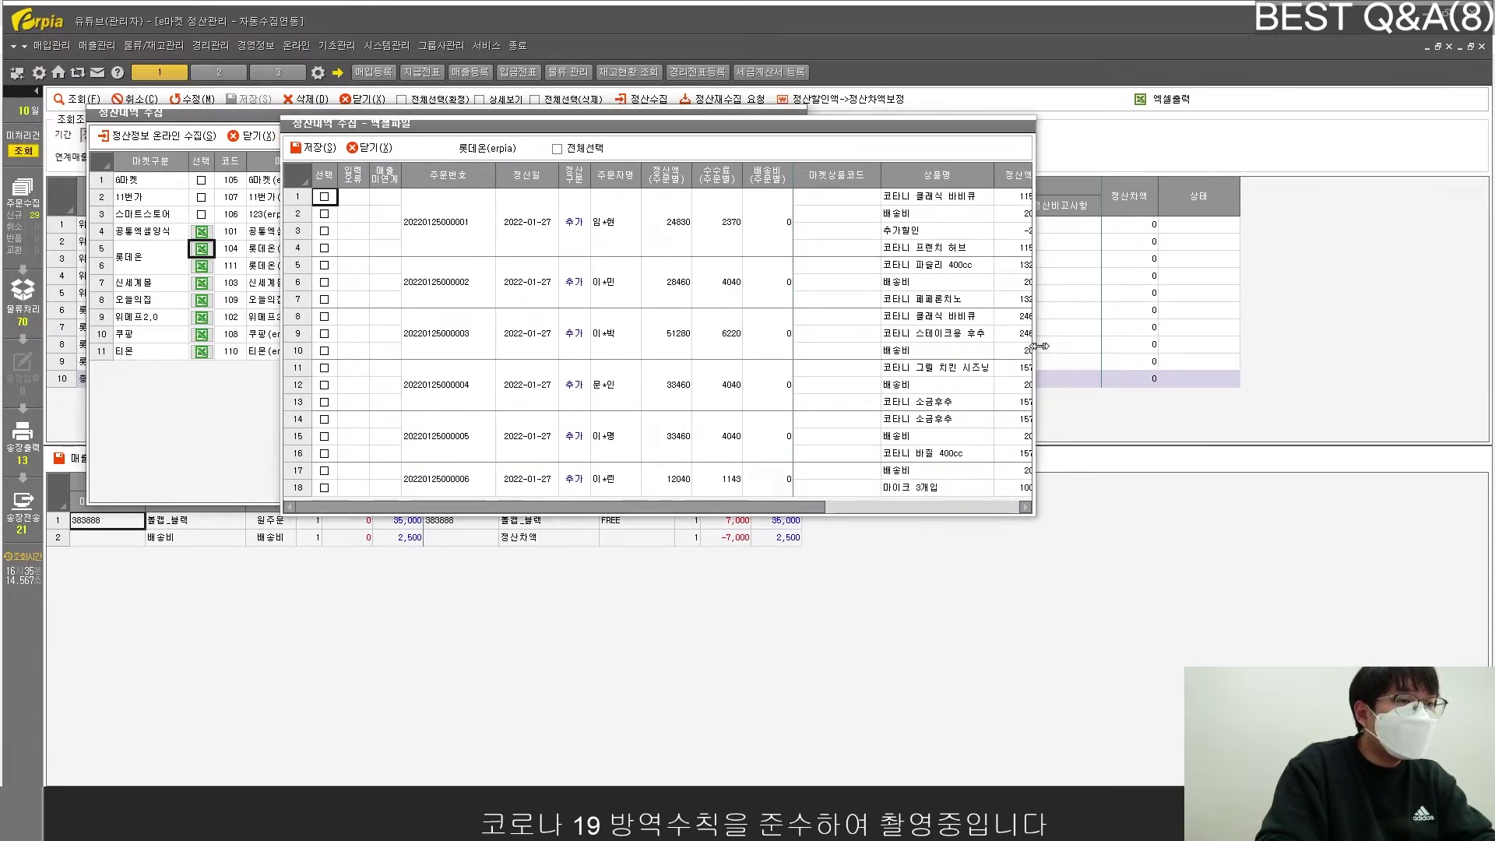
pyautogui.moveTo(1037, 345); pyautogui.dragTo(1246, 345)
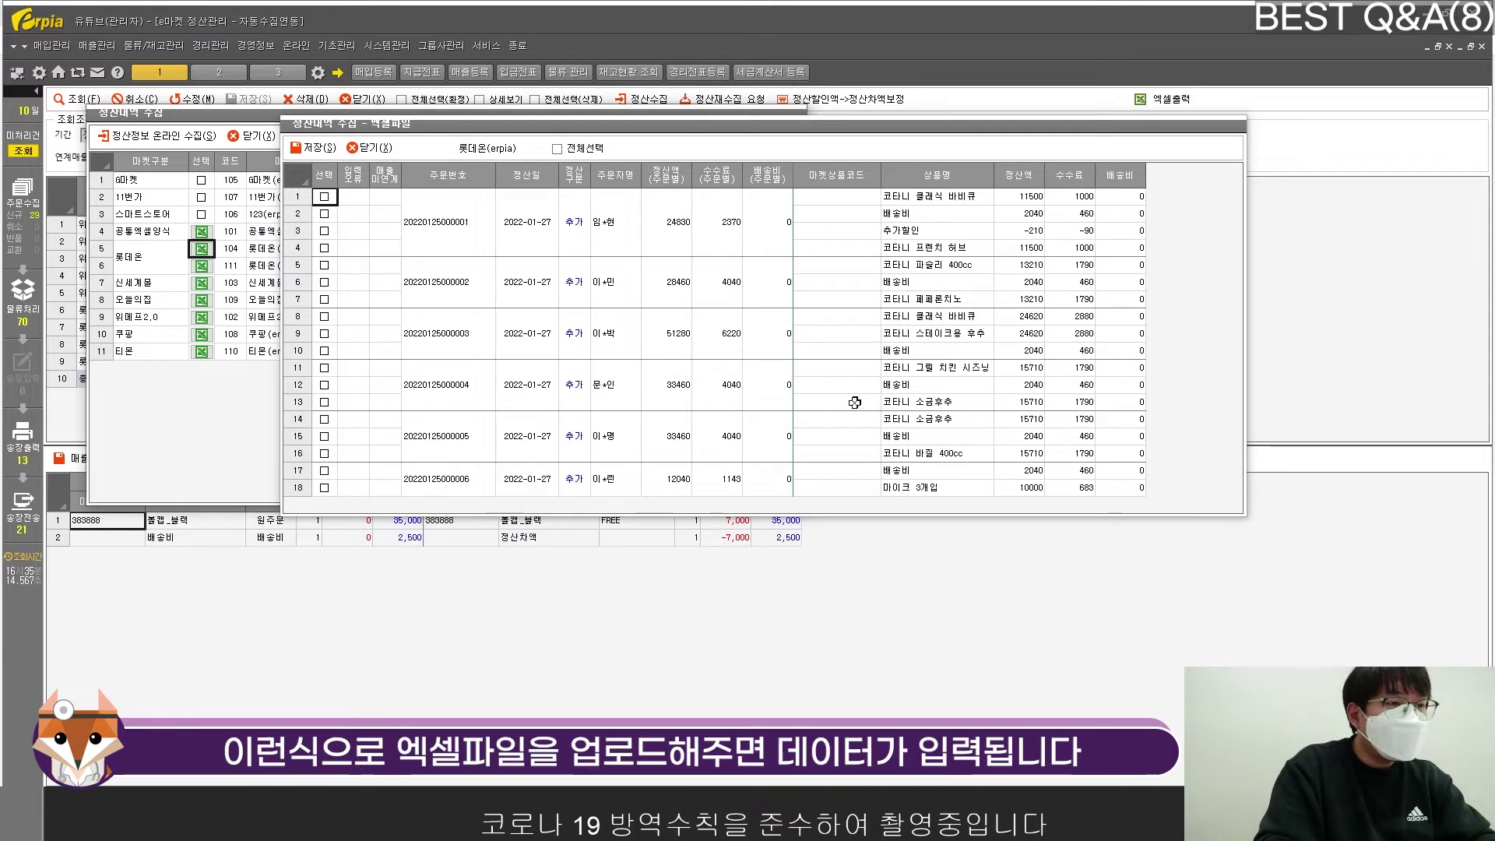
# Select all imported 롯데온(erpia) settlement rows, save them despite possible duplicates, and close the 정산내역 수집 window
pyautogui.click(557, 148)
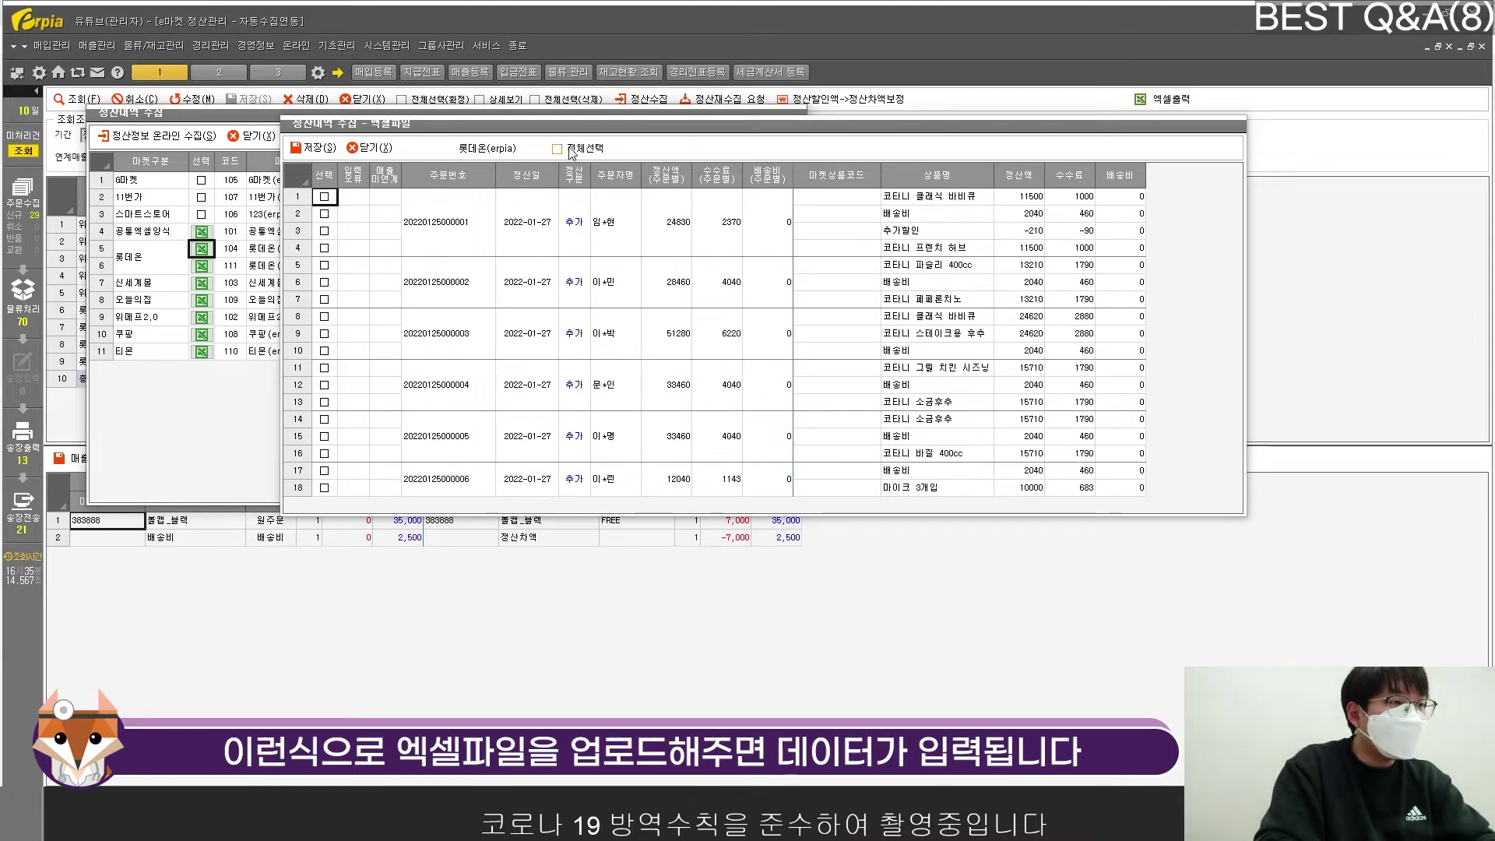
pyautogui.click(305, 155)
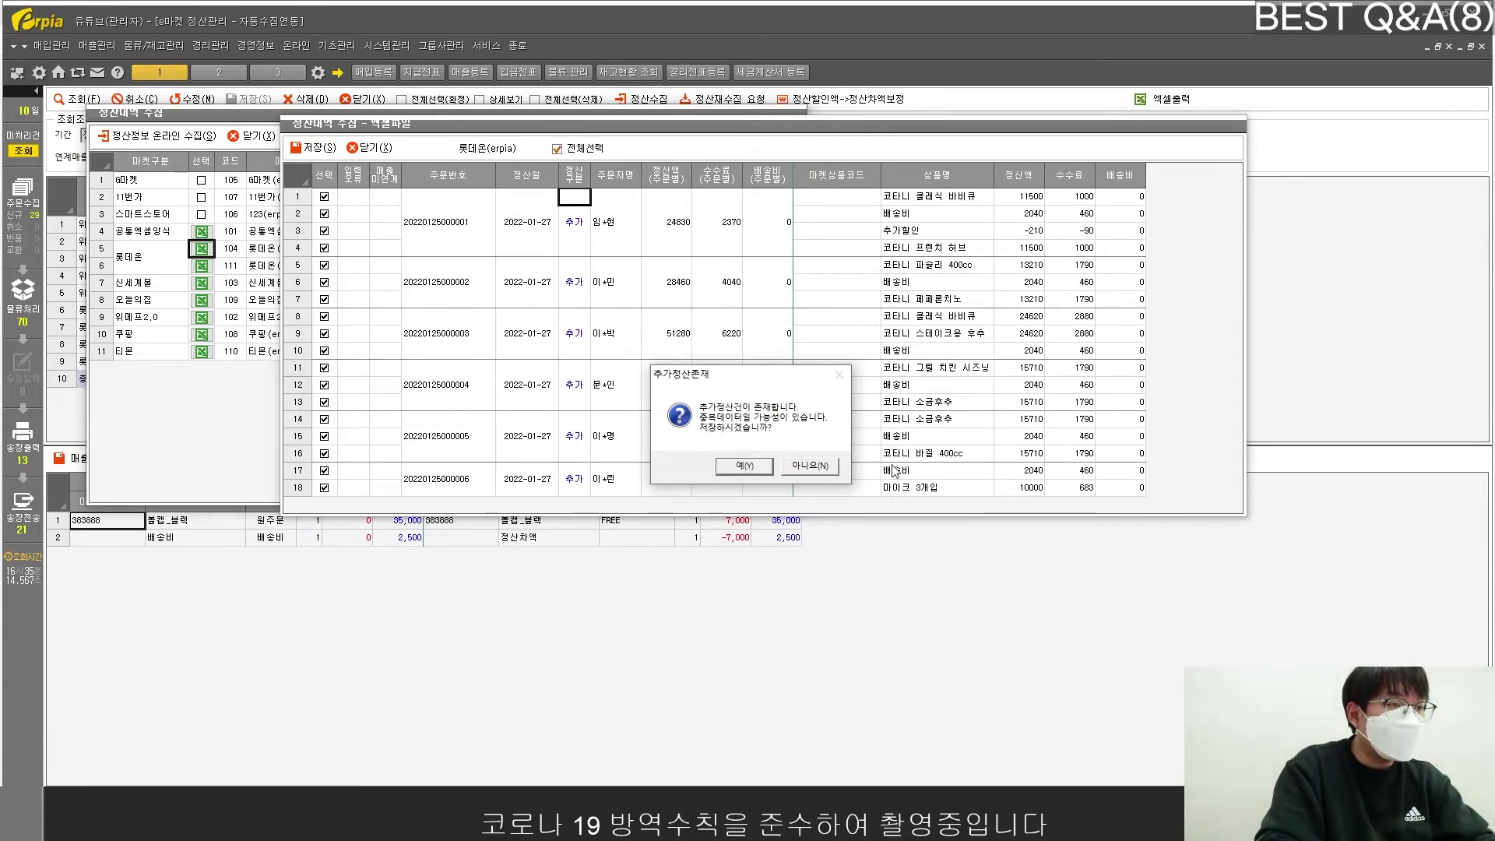
pyautogui.click(744, 466)
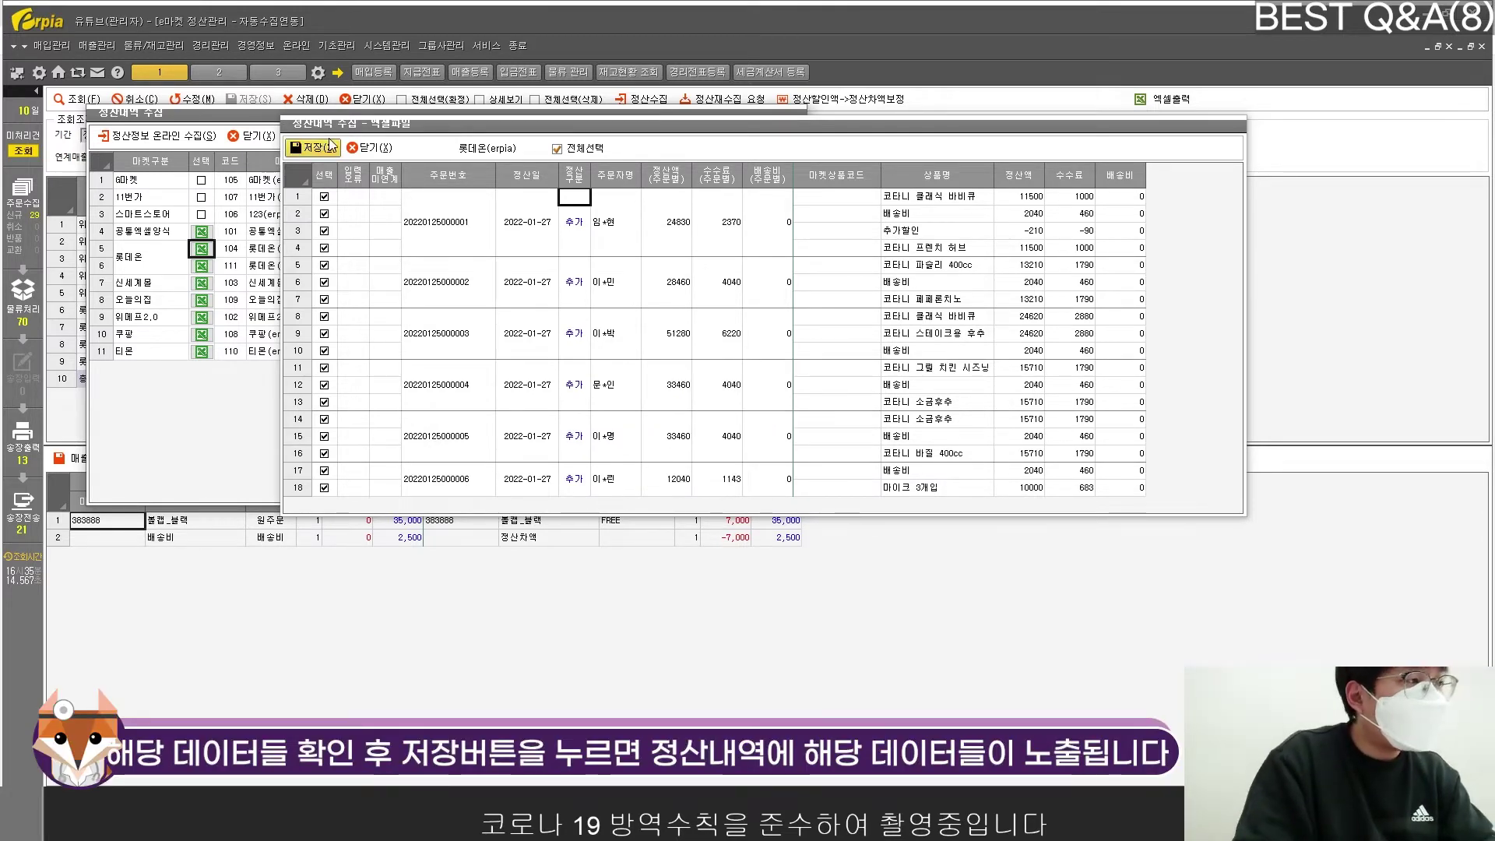
pyautogui.click(330, 147)
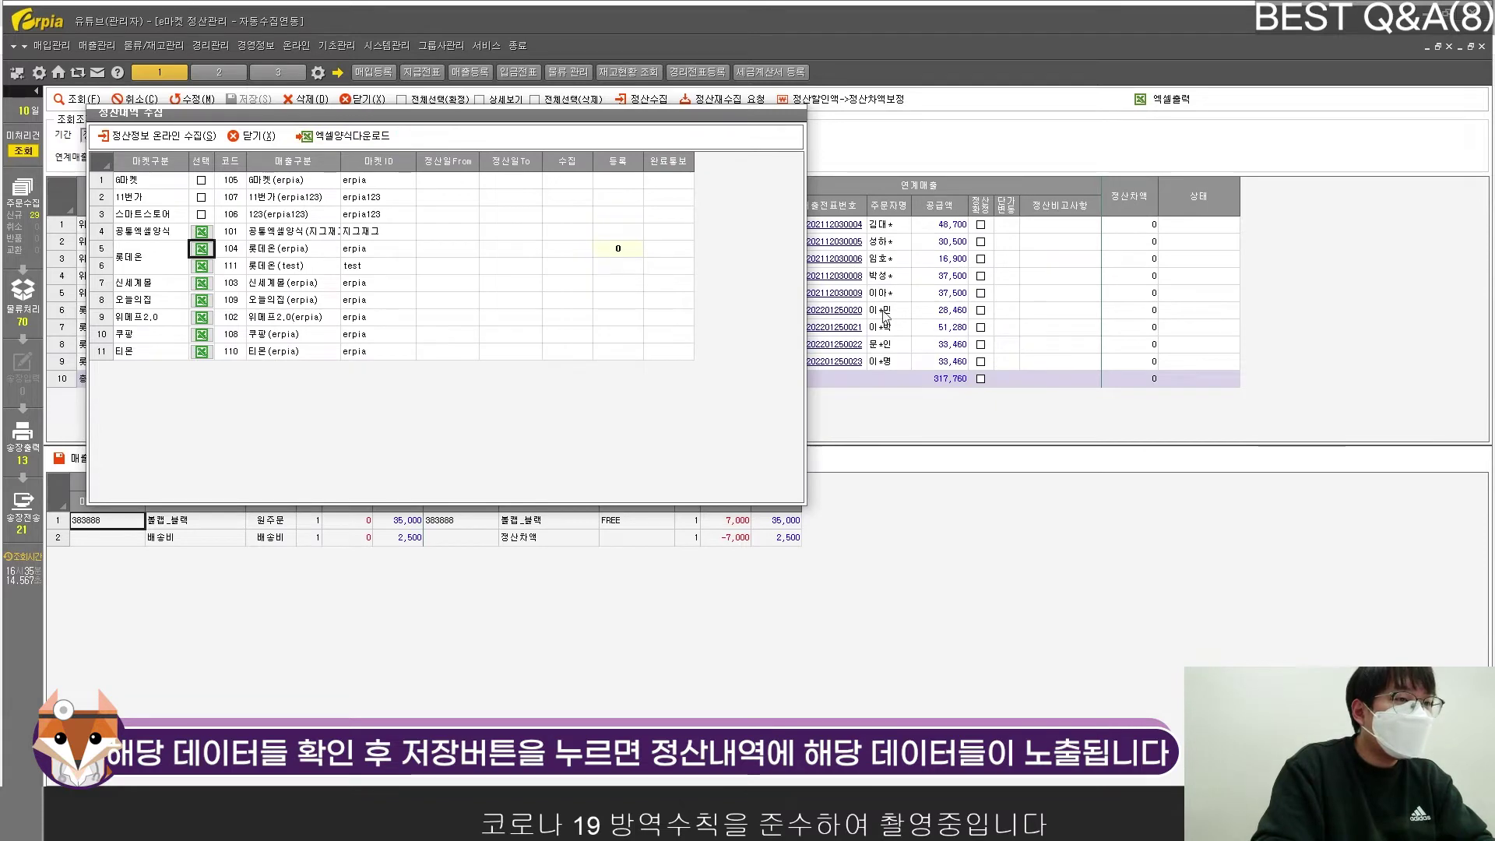
pyautogui.click(251, 136)
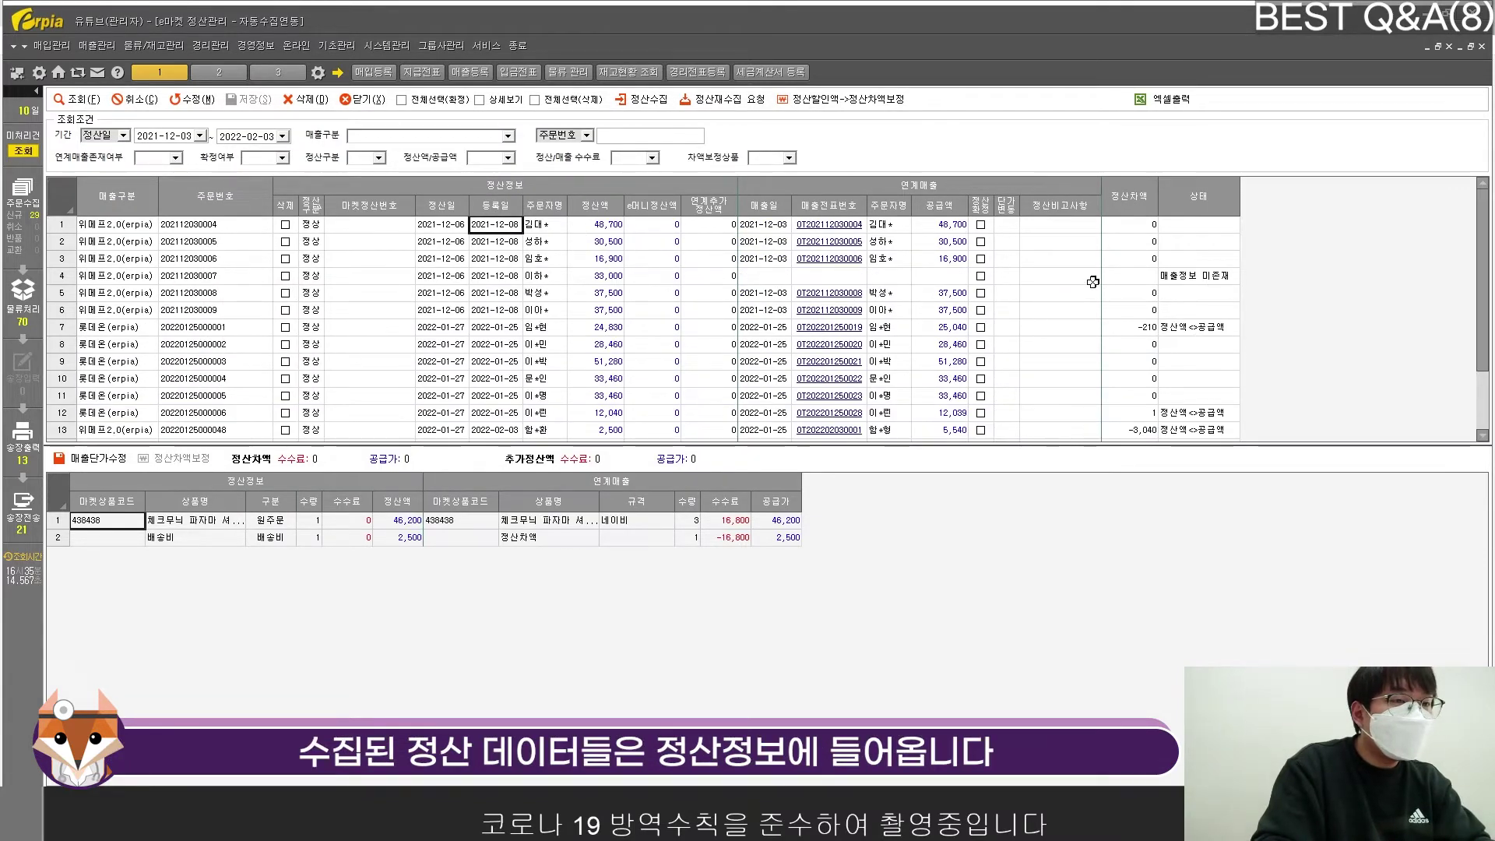
# Examine the 정산정보 columns of the settlement list and check the item details of several 롯데온 orders
pyautogui.click(1093, 282)
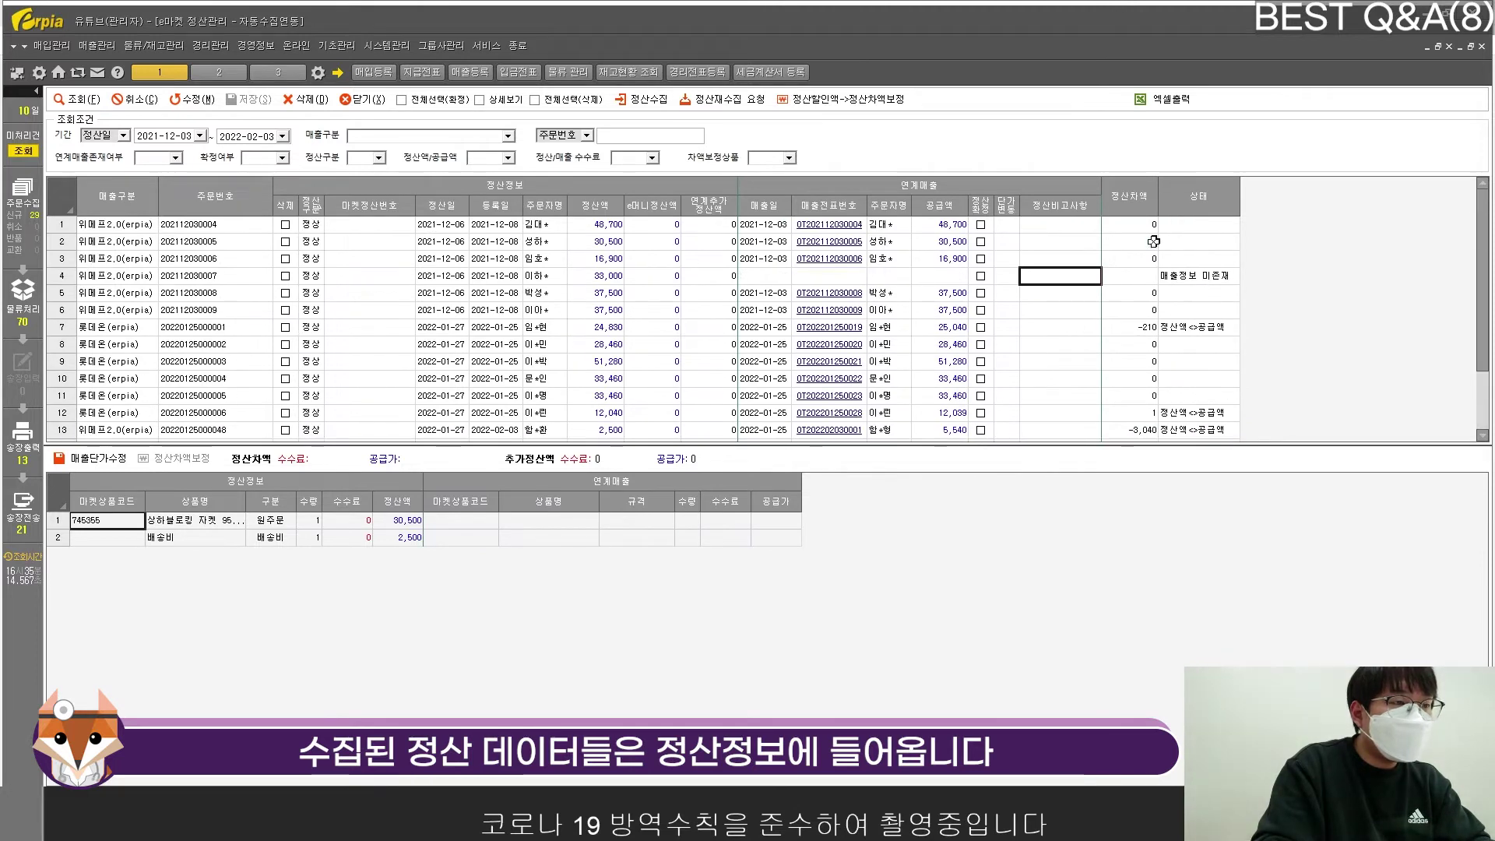
pyautogui.moveTo(705, 226); pyautogui.dragTo(357, 407)
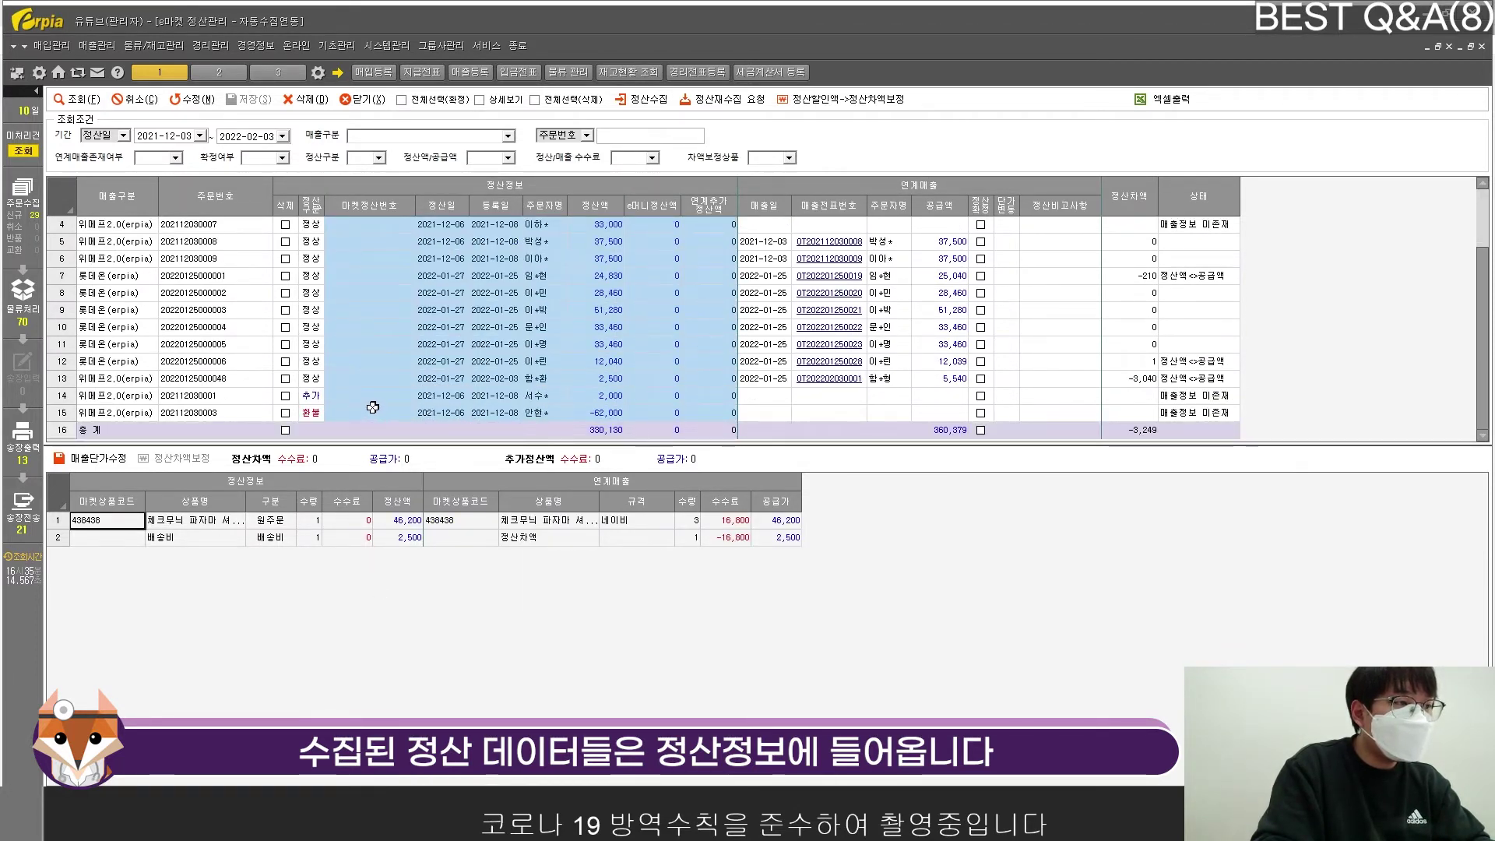
pyautogui.click(442, 327)
pyautogui.click(442, 293)
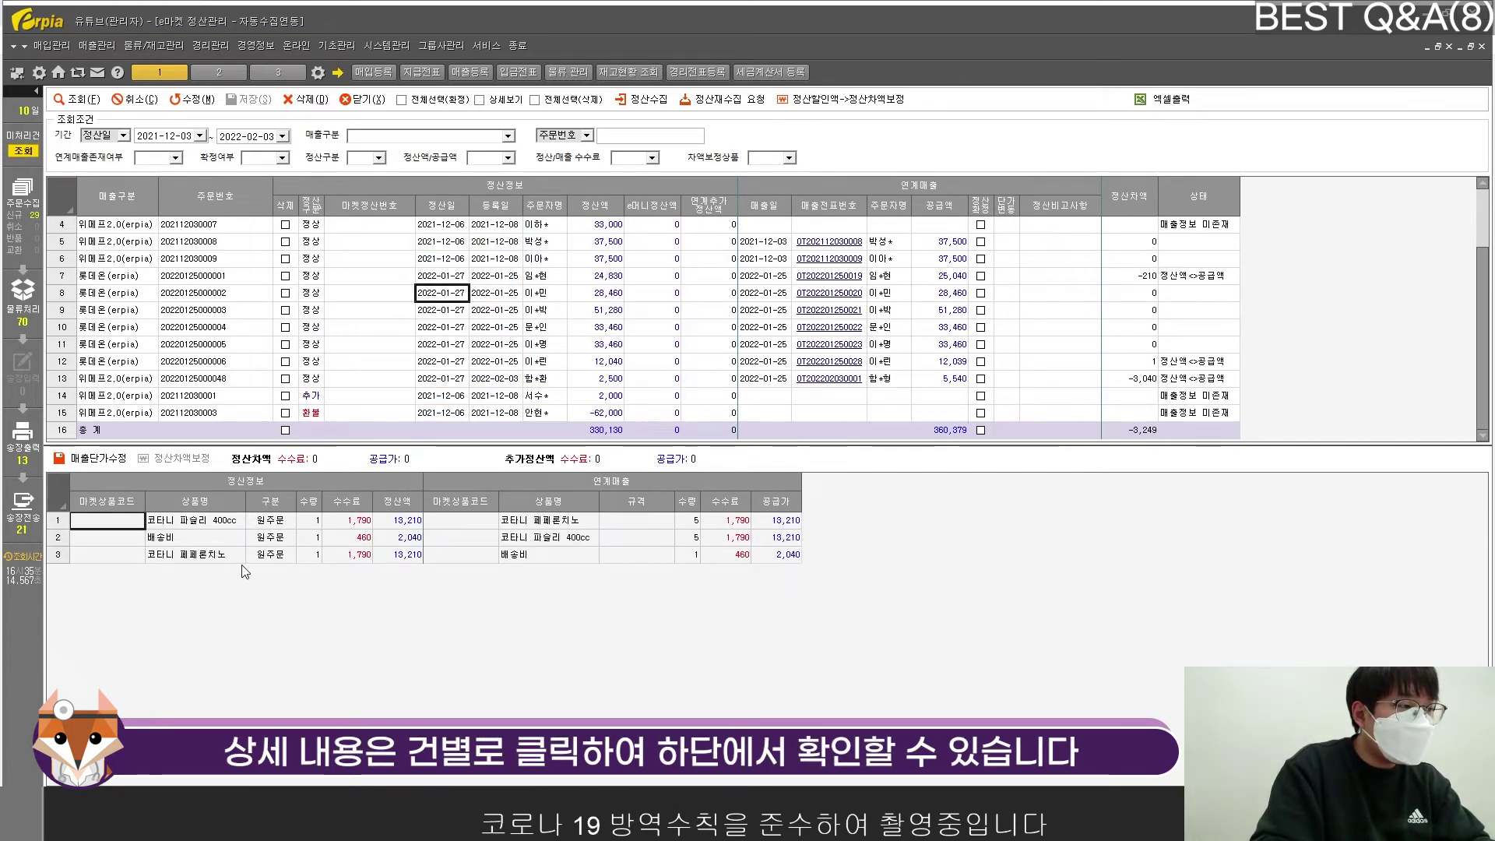
pyautogui.click(456, 327)
pyautogui.click(456, 344)
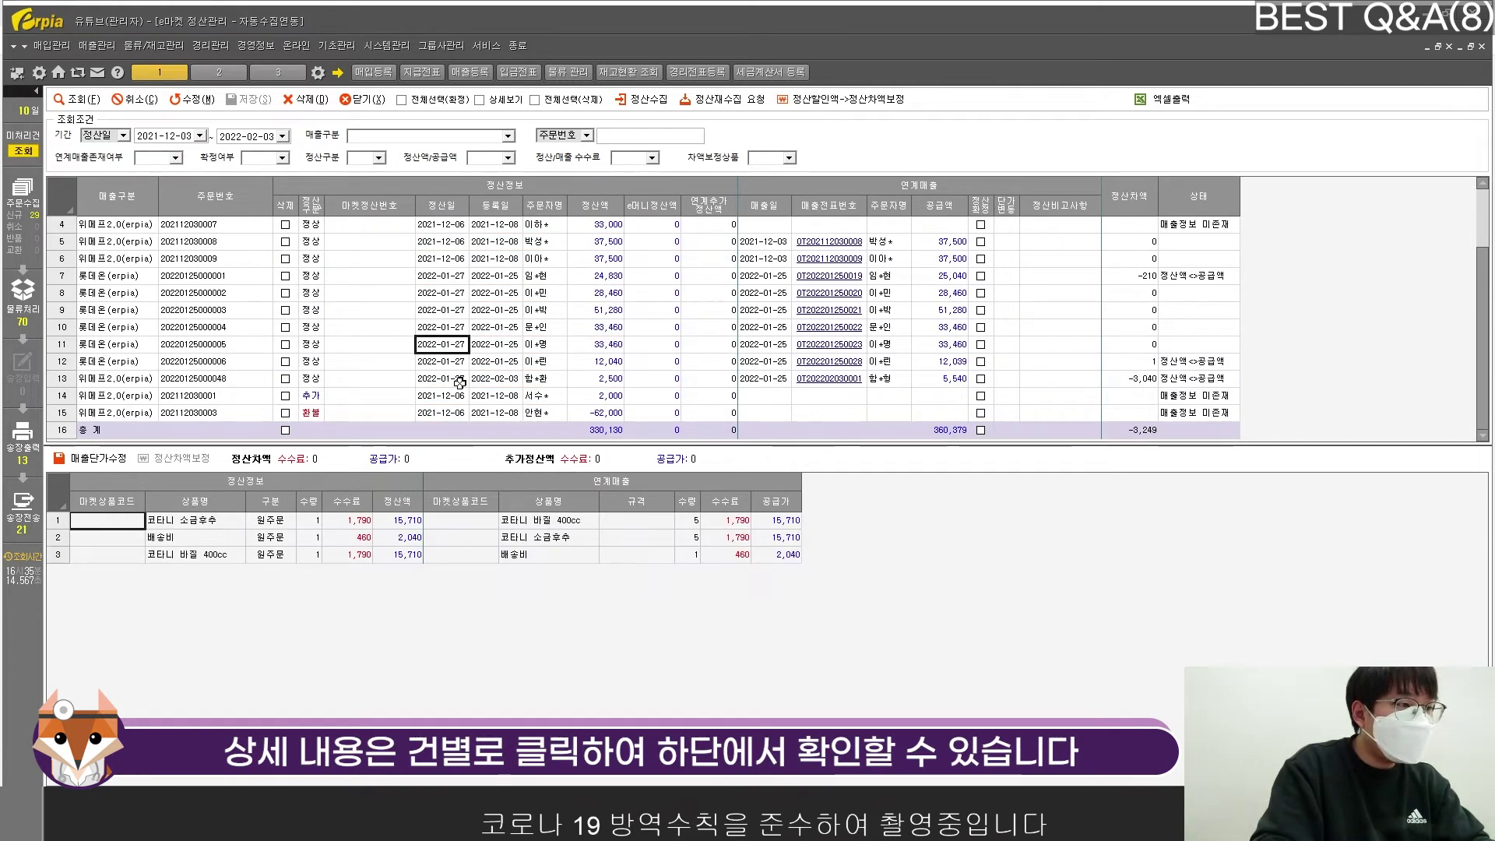
pyautogui.click(459, 380)
pyautogui.click(442, 348)
pyautogui.scroll(1, 857, 358)
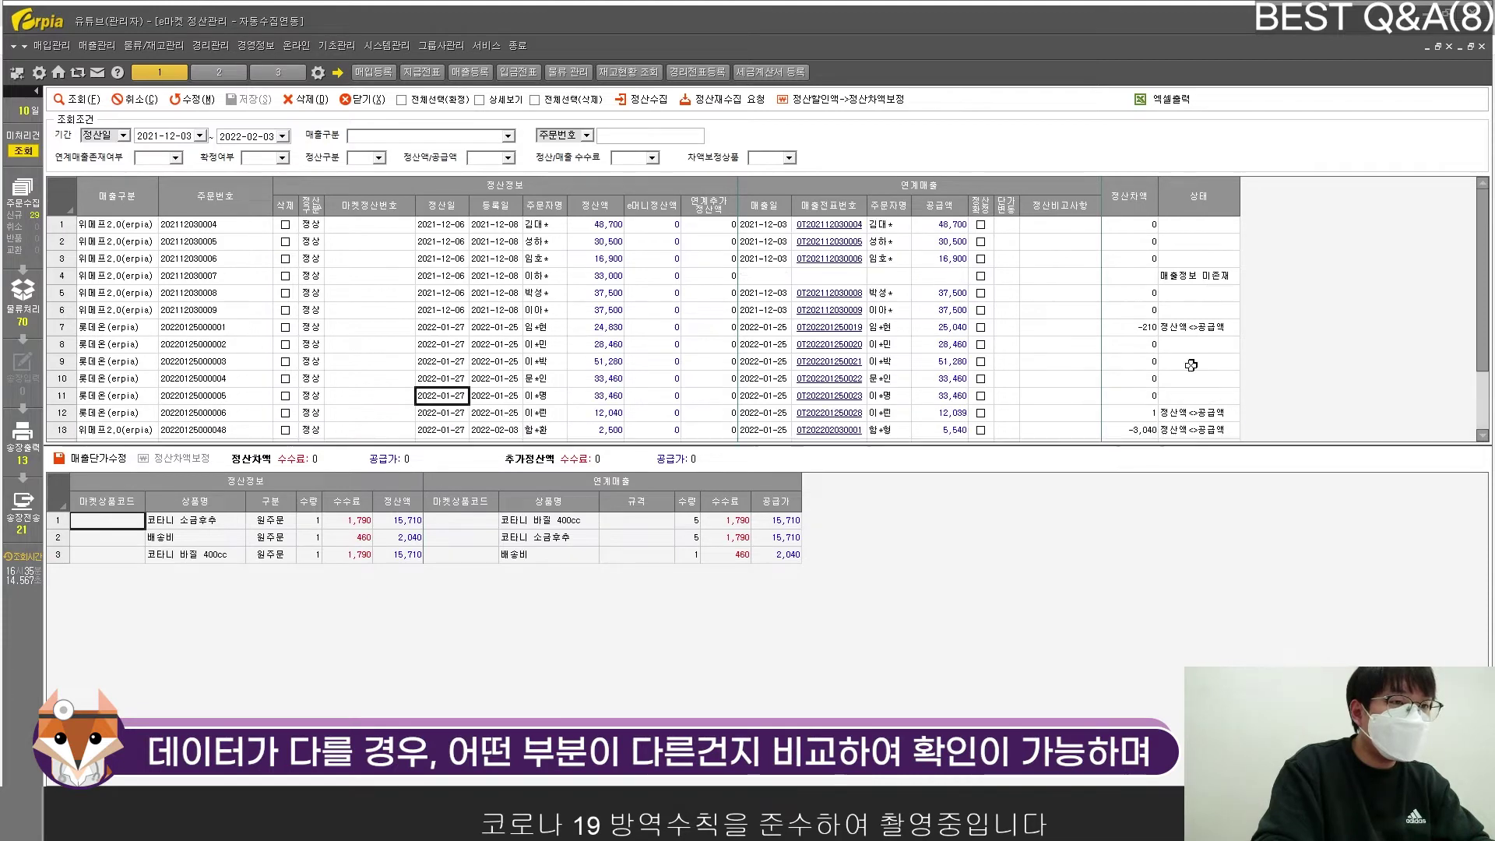
# Check the 상태 and 정산차액 of row 7, comparing its settlement amounts and 추가할인 line with the linked sales prices
pyautogui.moveTo(1219, 230); pyautogui.dragTo(1124, 390)
pyautogui.click(1198, 270)
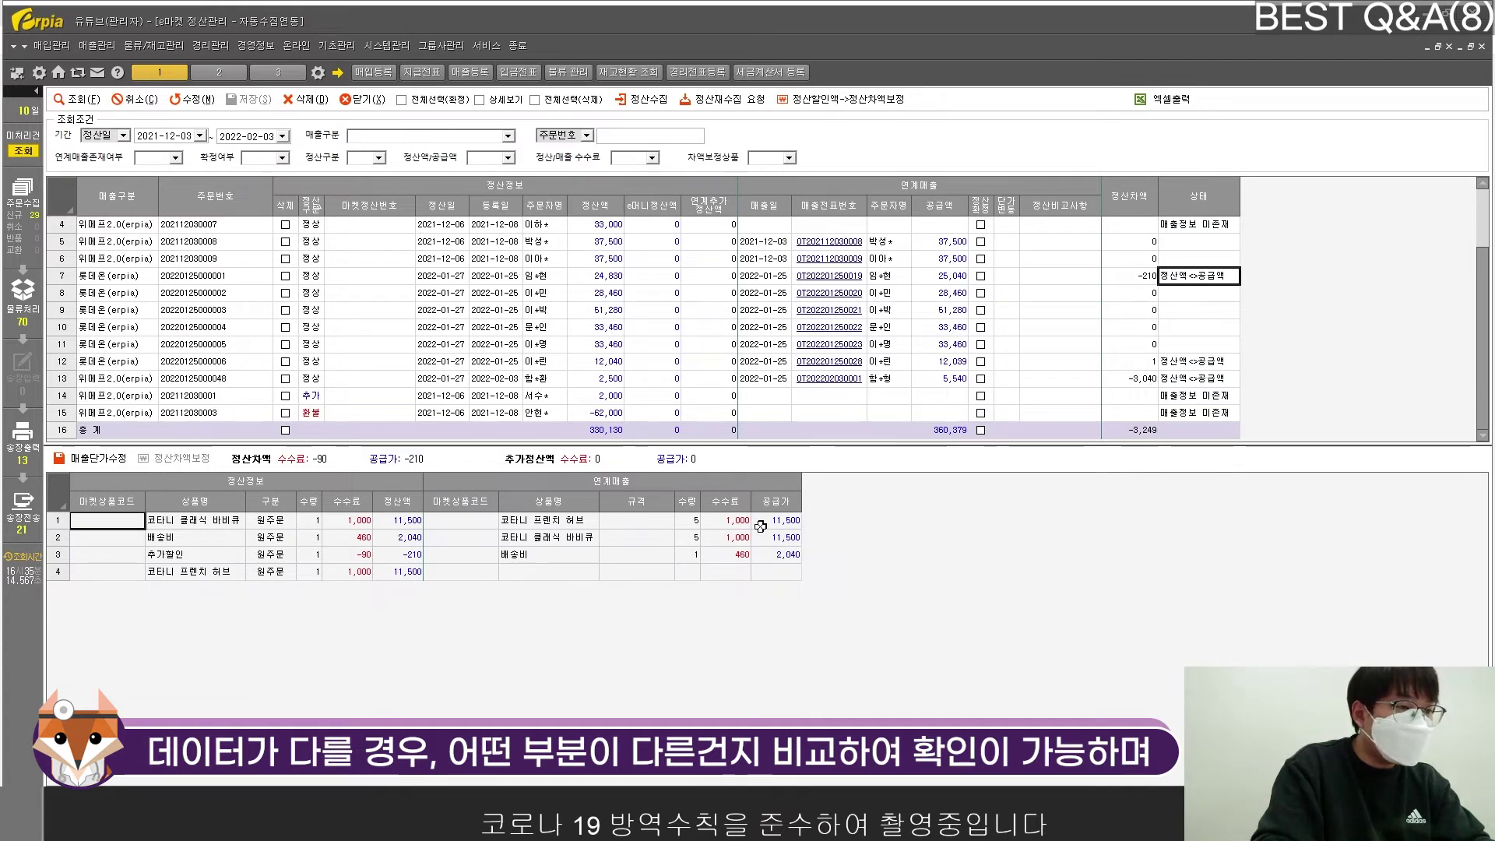
pyautogui.moveTo(774, 522); pyautogui.dragTo(783, 560)
pyautogui.moveTo(381, 525); pyautogui.dragTo(392, 572)
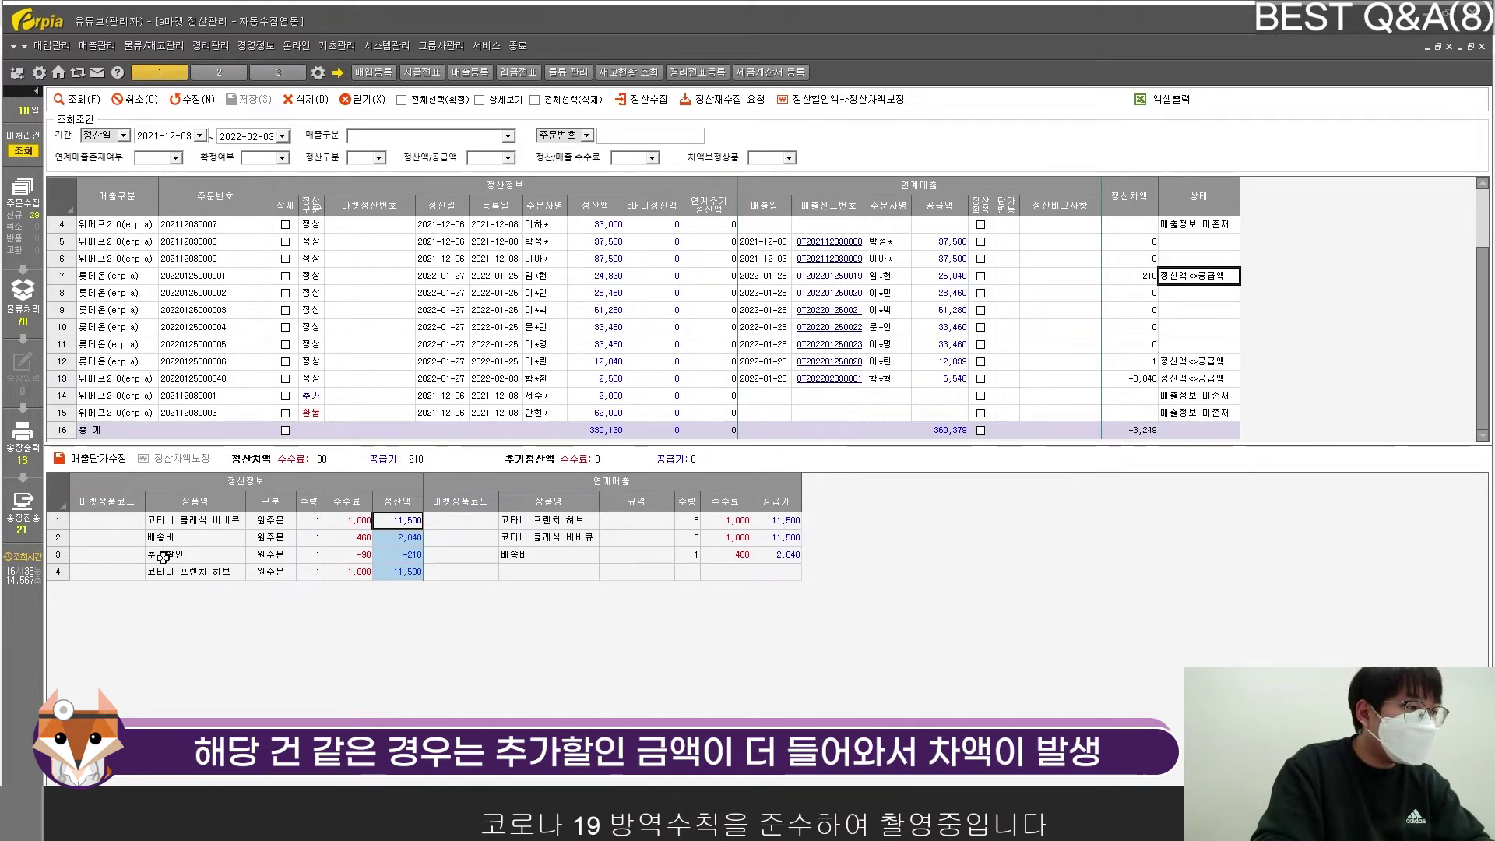
pyautogui.moveTo(163, 554); pyautogui.dragTo(399, 554)
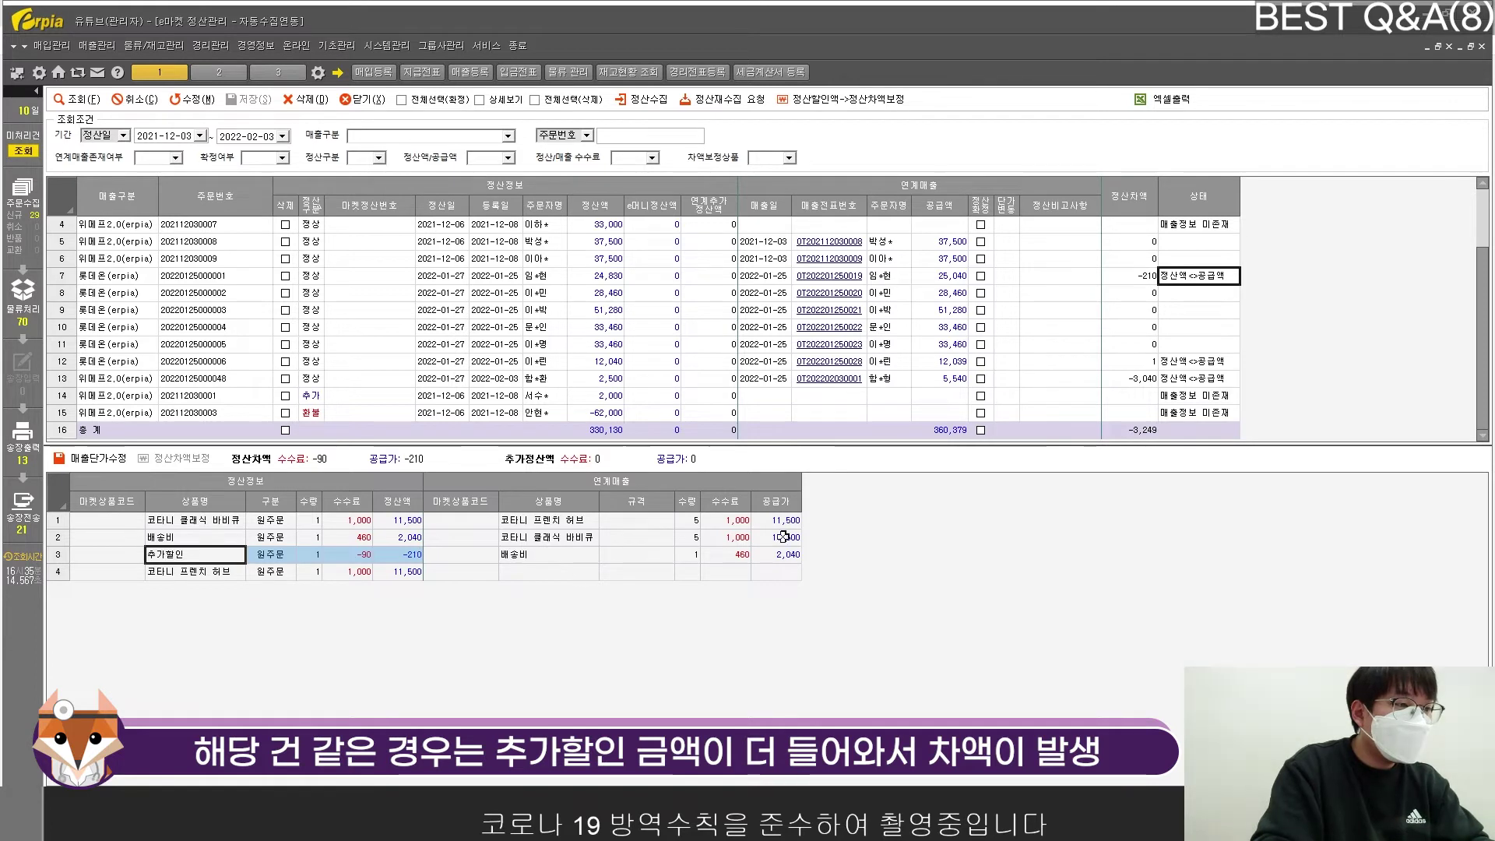
pyautogui.click(400, 554)
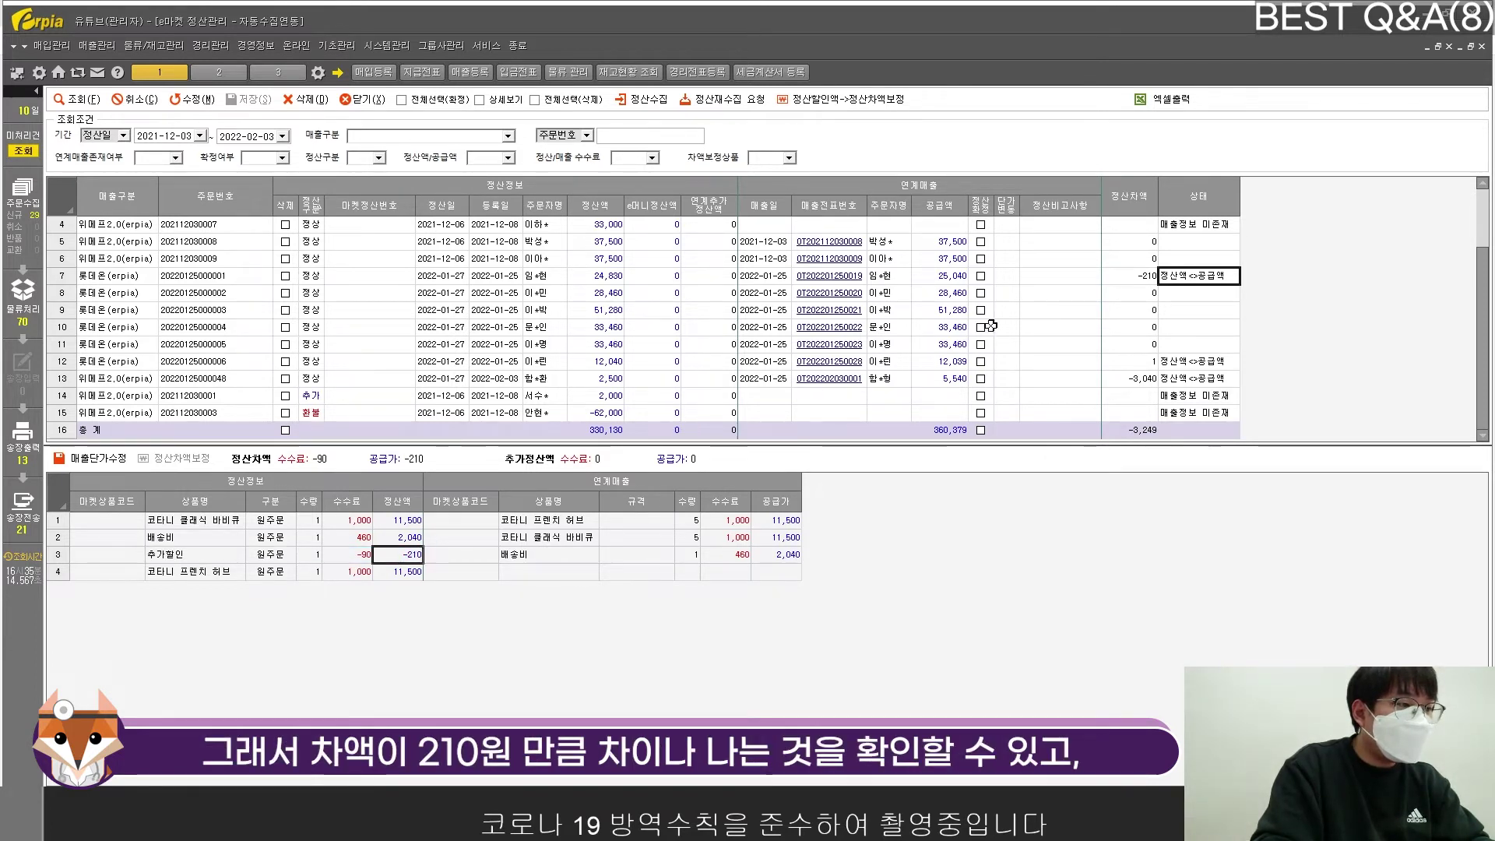
pyautogui.click(1130, 275)
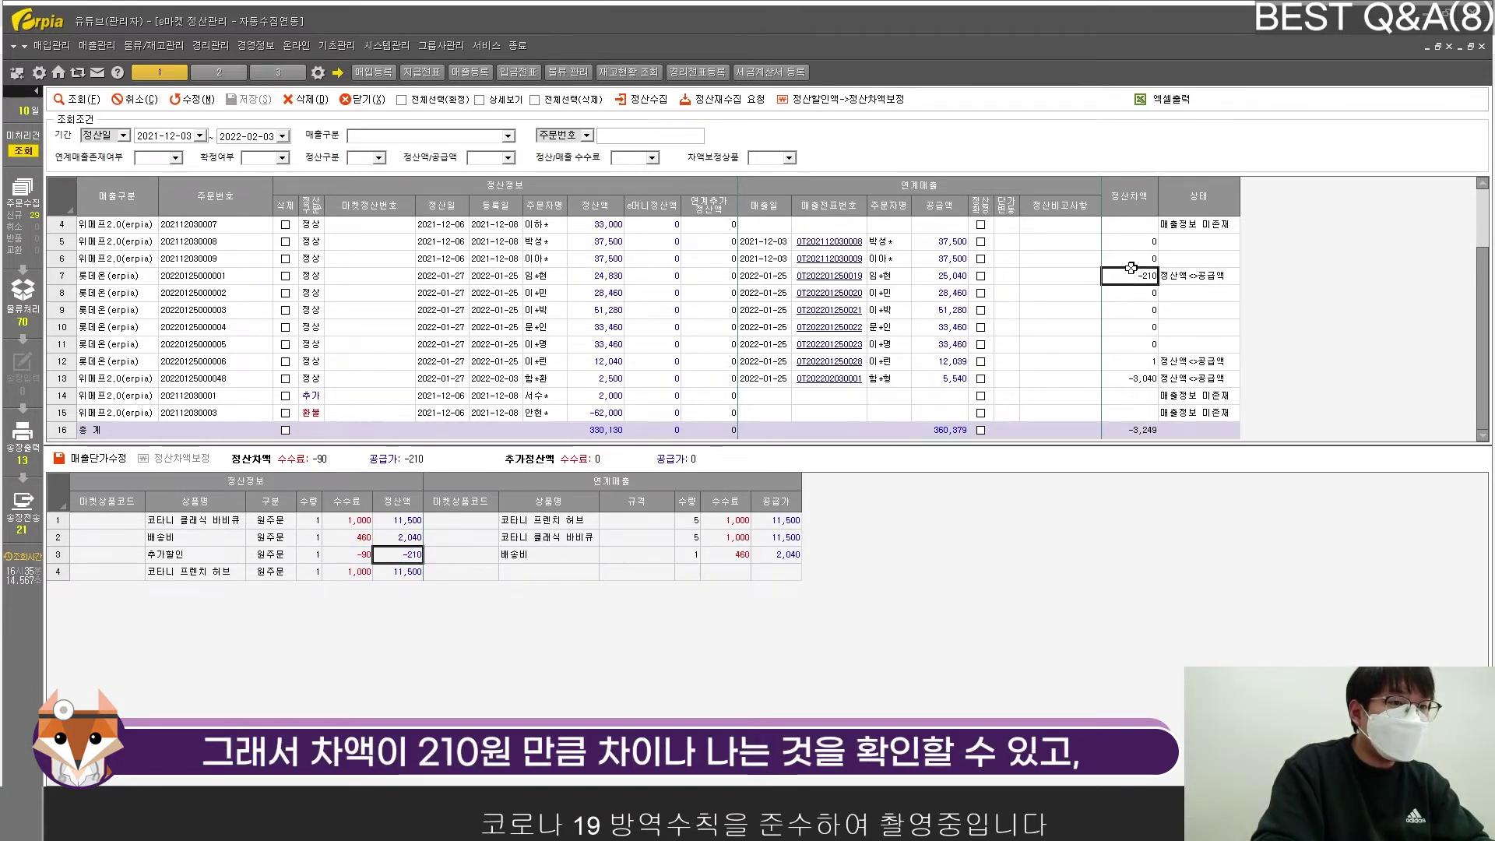
# Compare the 마이크 item's 공급가 with its 정산액 for the 롯데온 order in row 12
pyautogui.click(1138, 362)
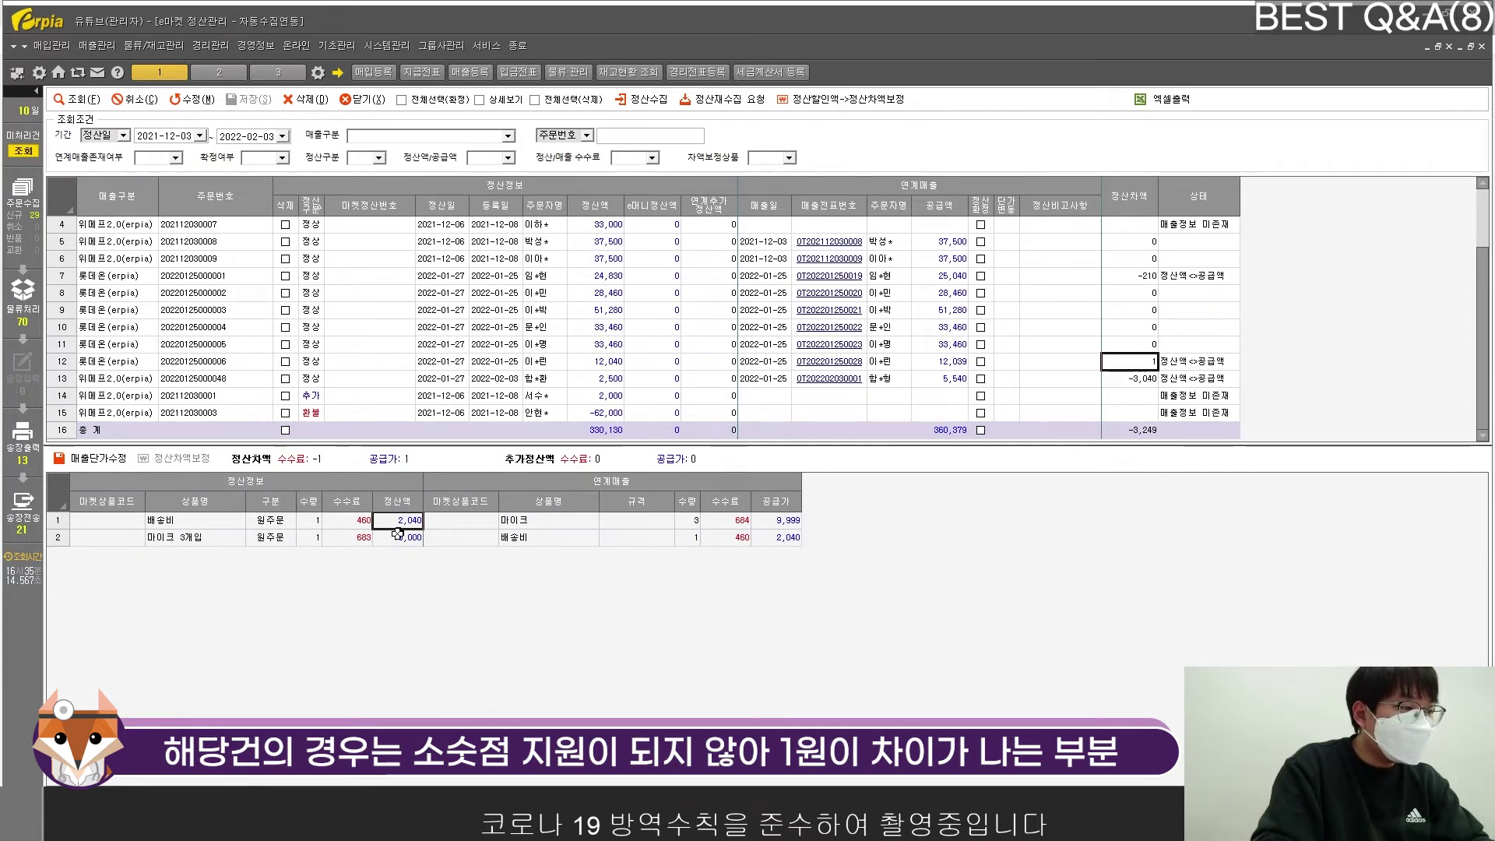
pyautogui.click(783, 521)
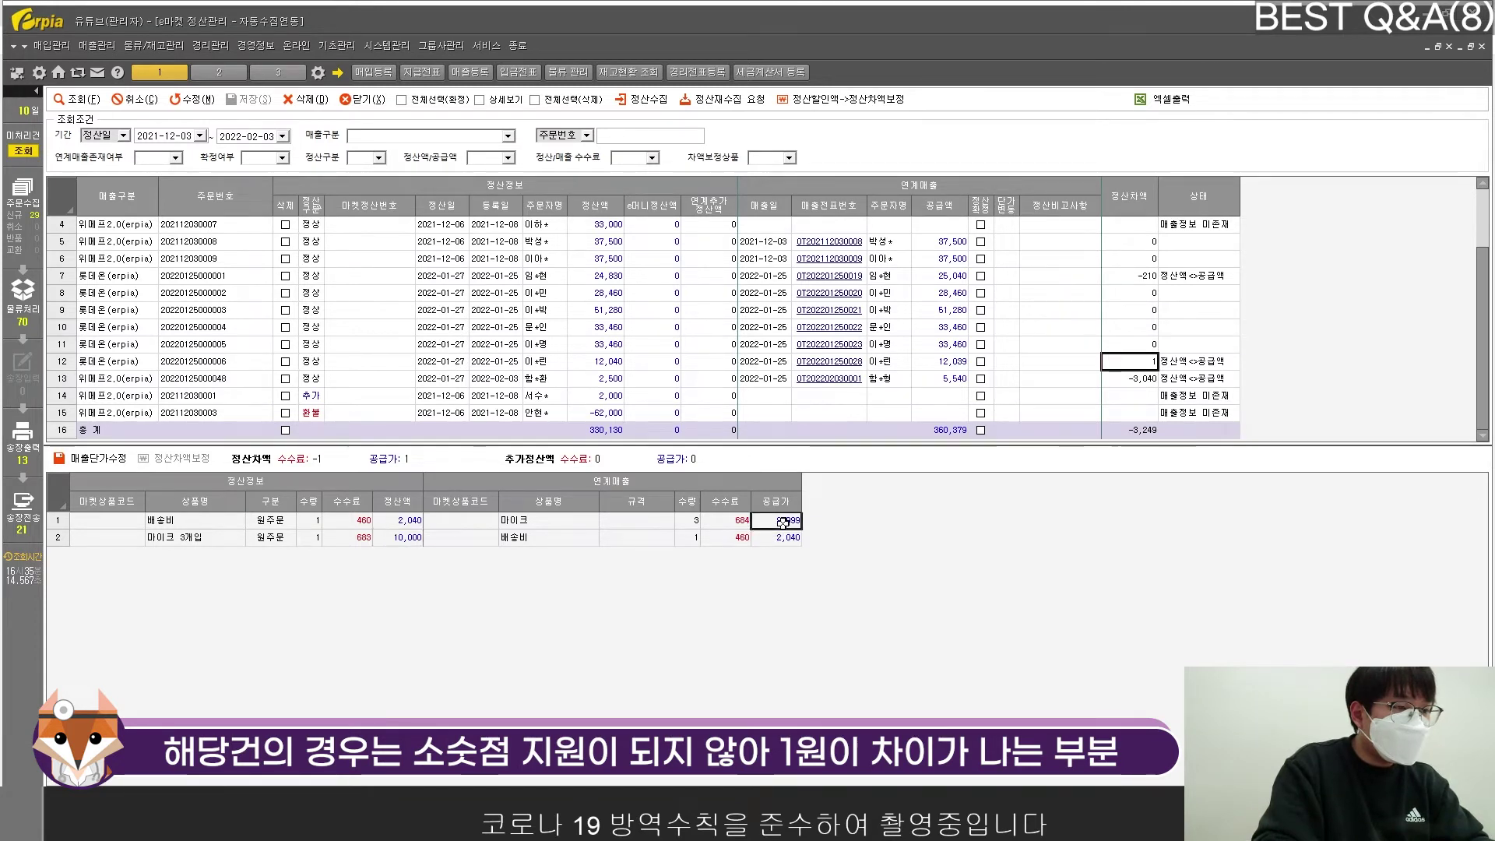
pyautogui.click(402, 538)
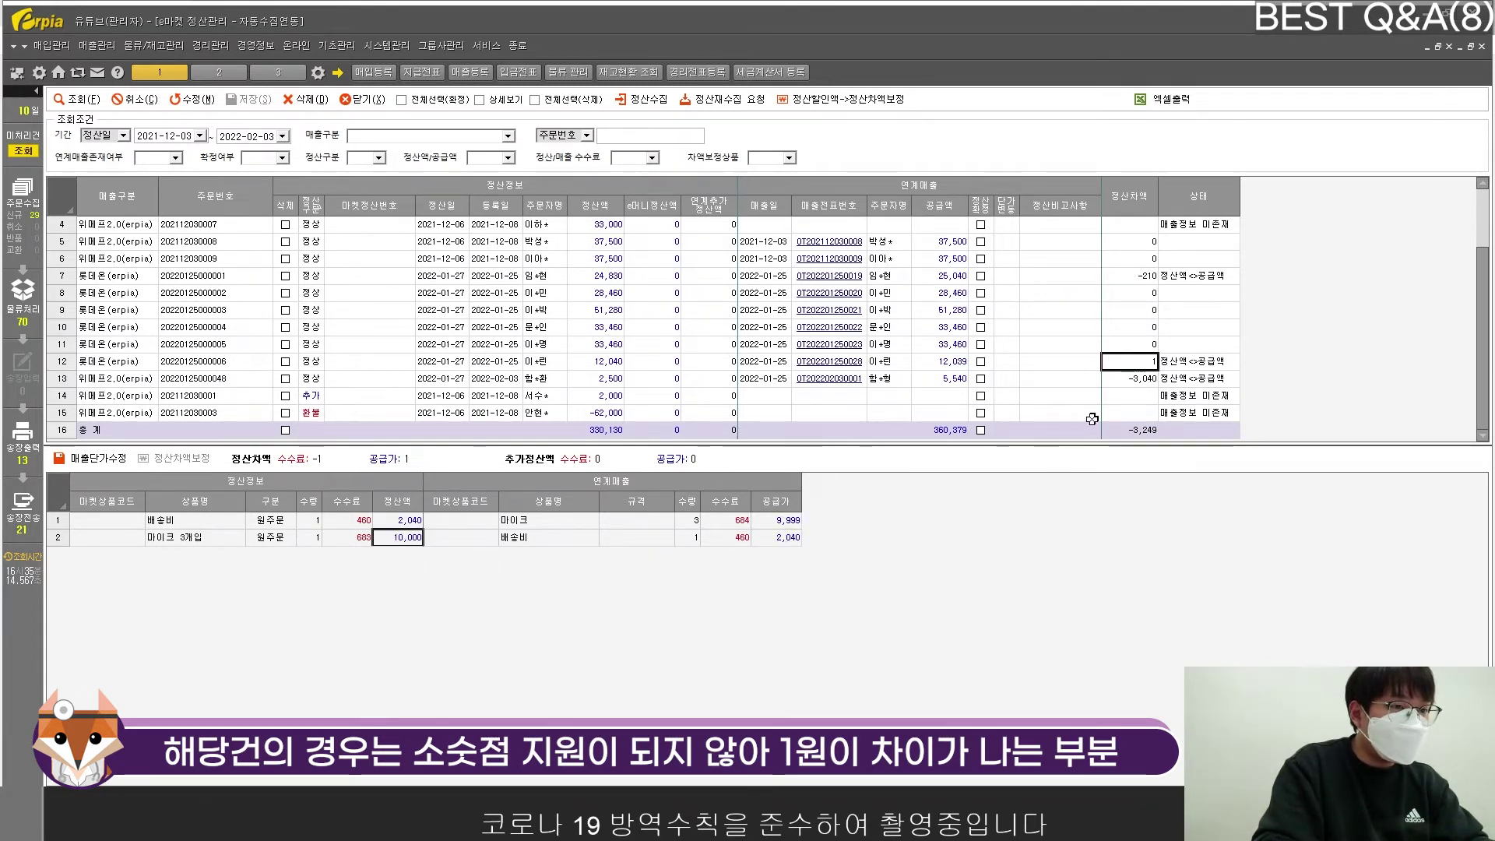
# Compare the 반품배송비 settlement line with the linked sales item for the 위메프2.0 order in row 13
pyautogui.click(1136, 380)
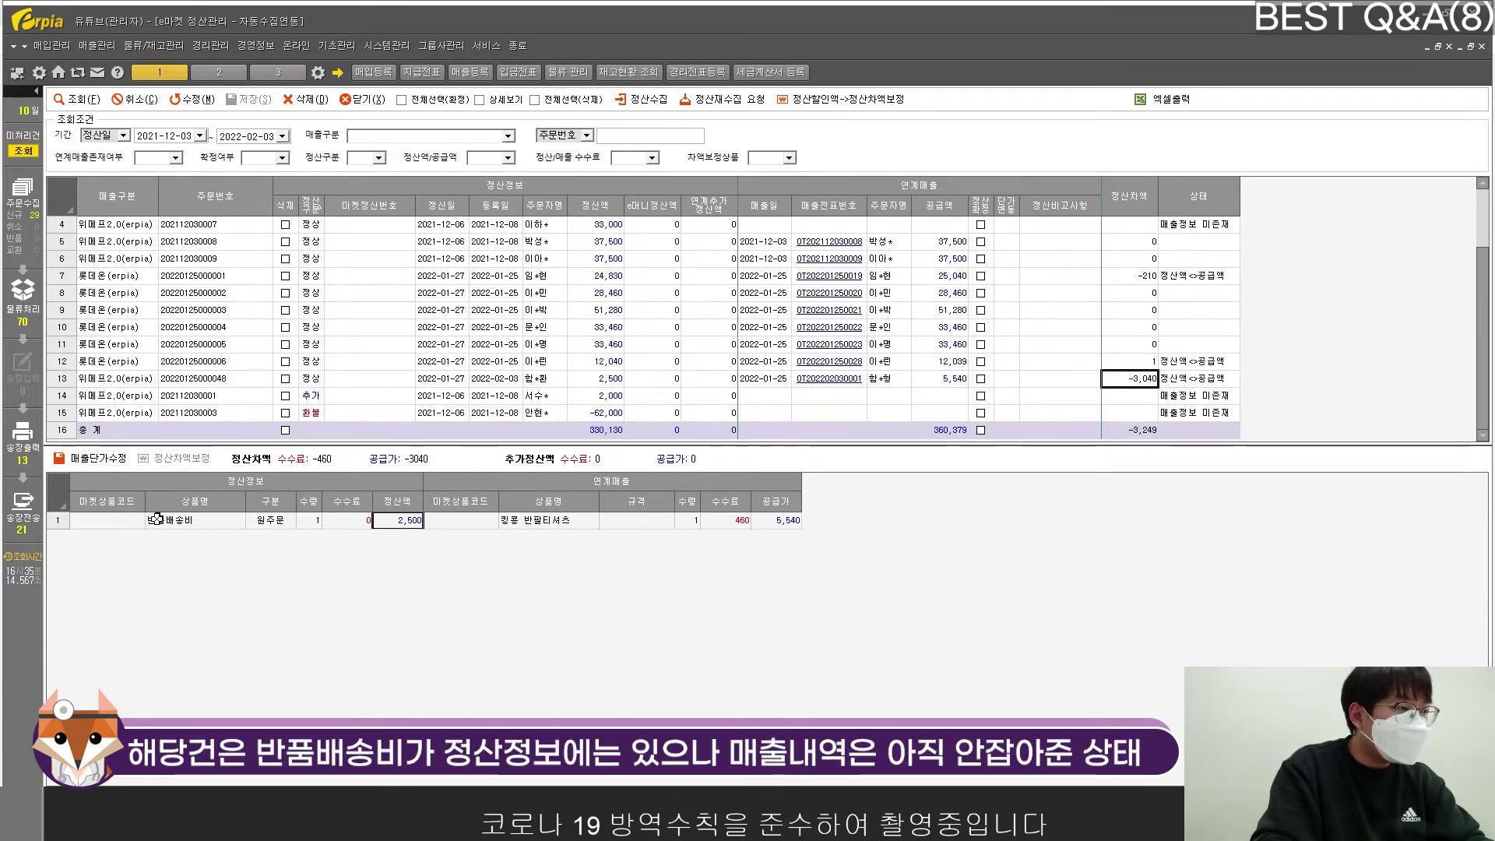
pyautogui.moveTo(150, 519); pyautogui.dragTo(403, 517)
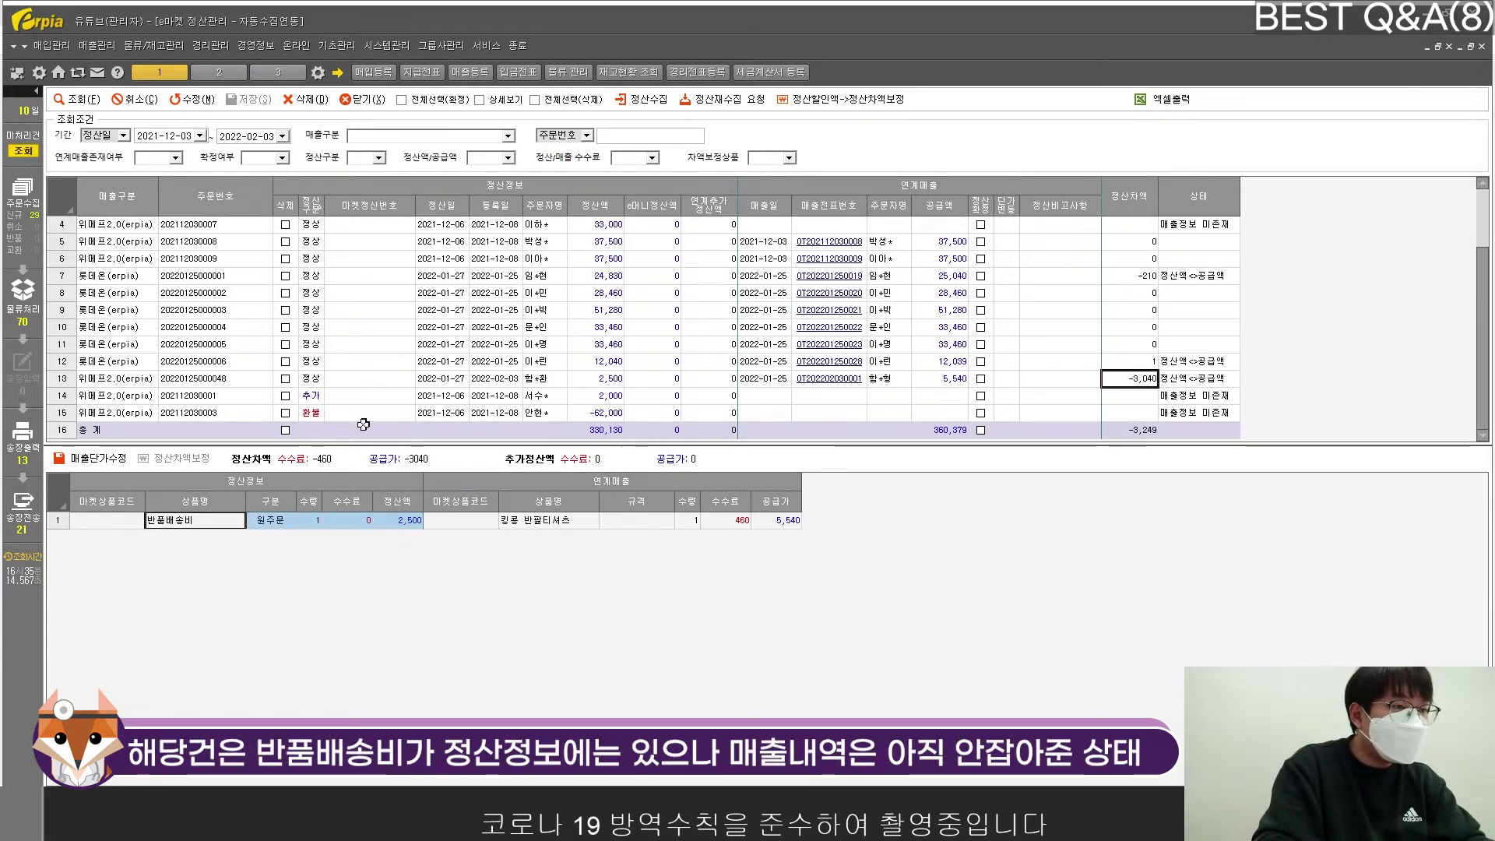
pyautogui.click(507, 520)
pyautogui.moveTo(460, 521); pyautogui.dragTo(798, 500)
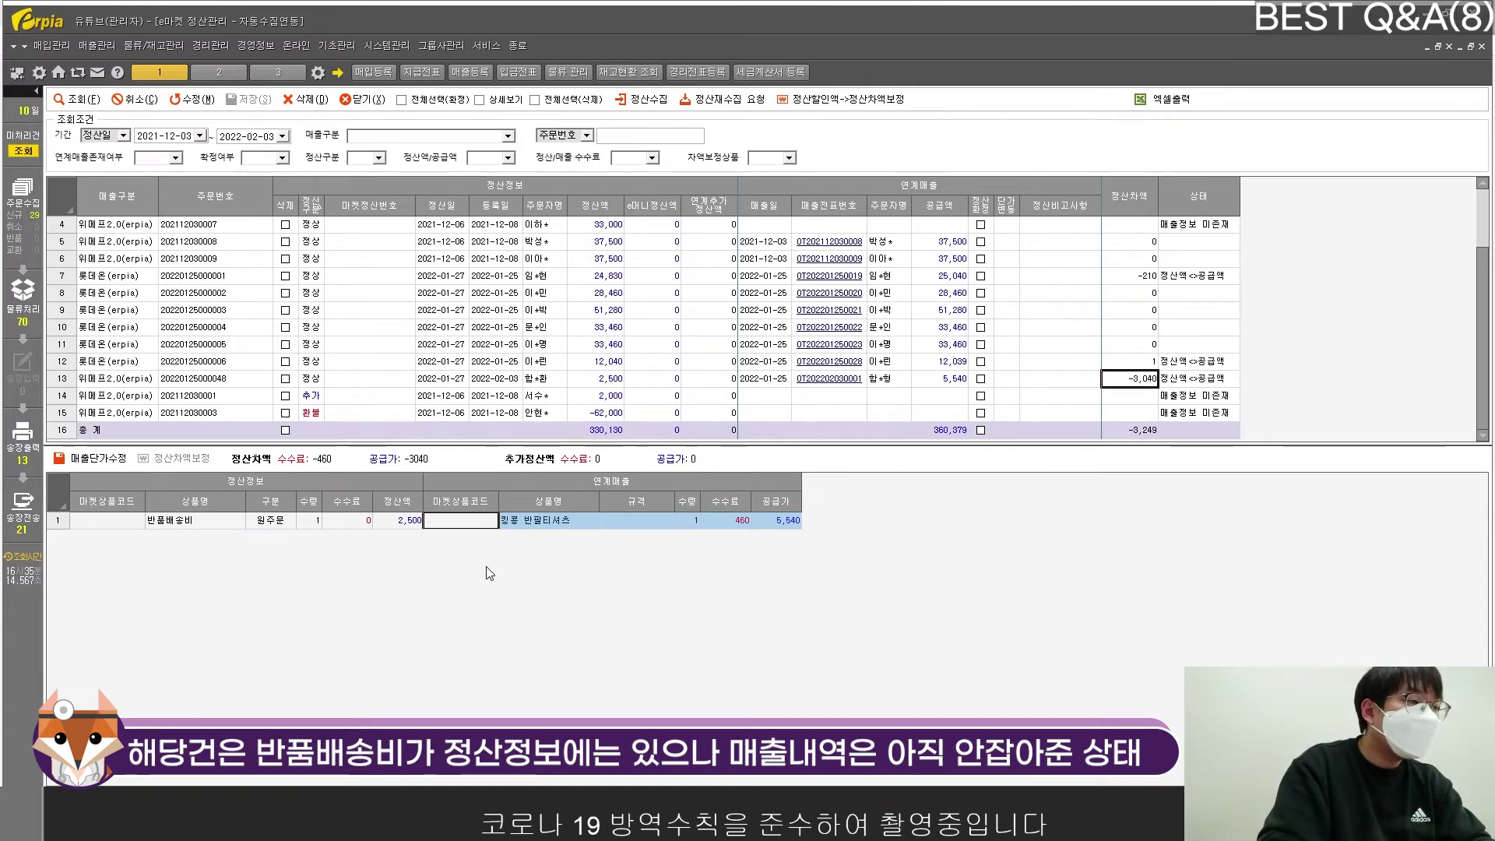
# Add a 정산차액 correction line to the linked sales of the 롯데온 order in row 12 and save the 매출단가
pyautogui.press('Up')
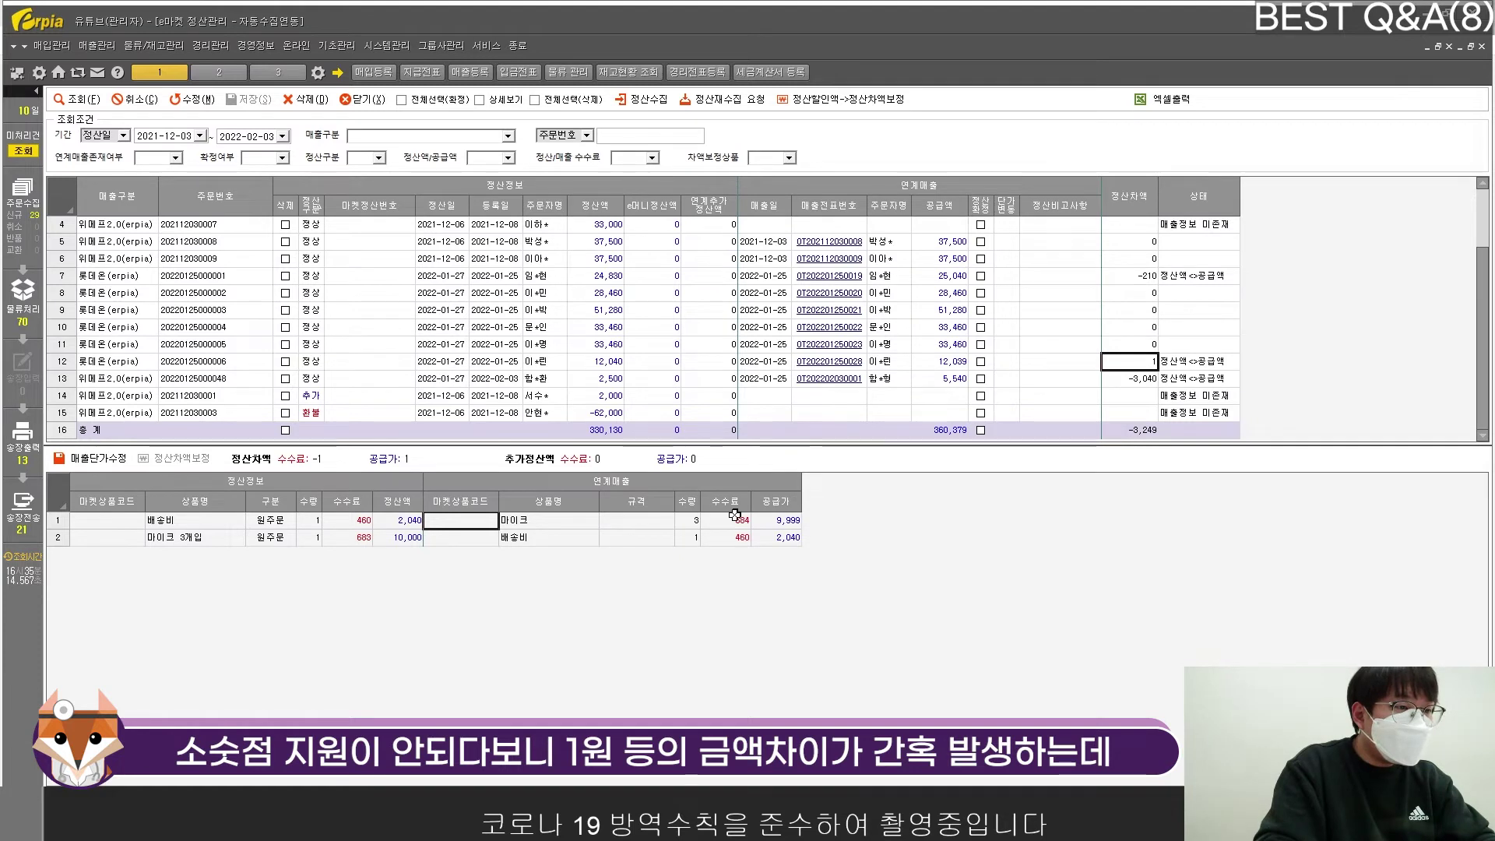
pyautogui.click(783, 519)
pyautogui.click(737, 520)
pyautogui.click(764, 522)
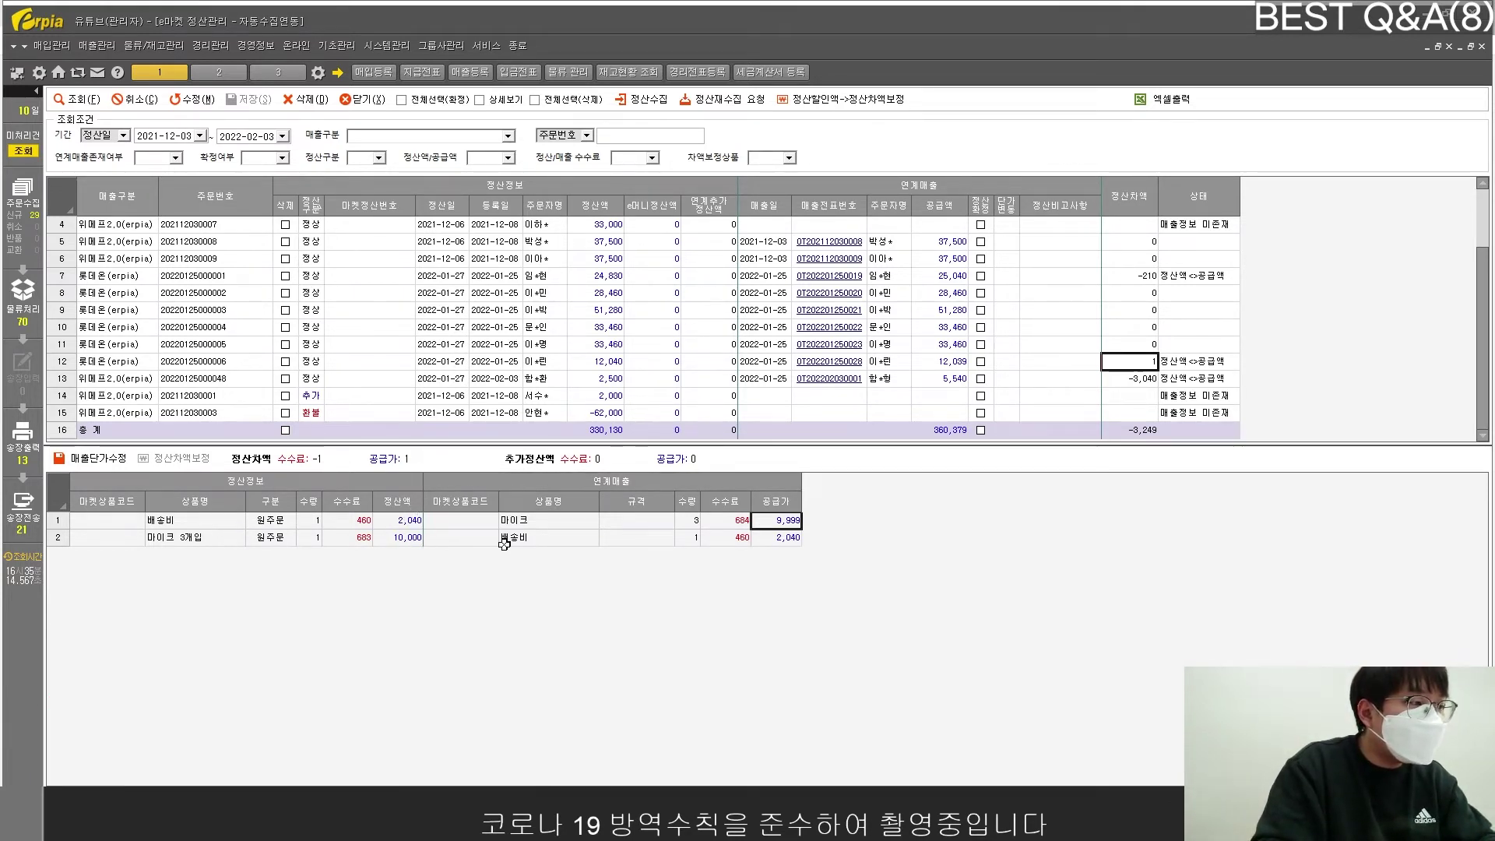
pyautogui.click(78, 463)
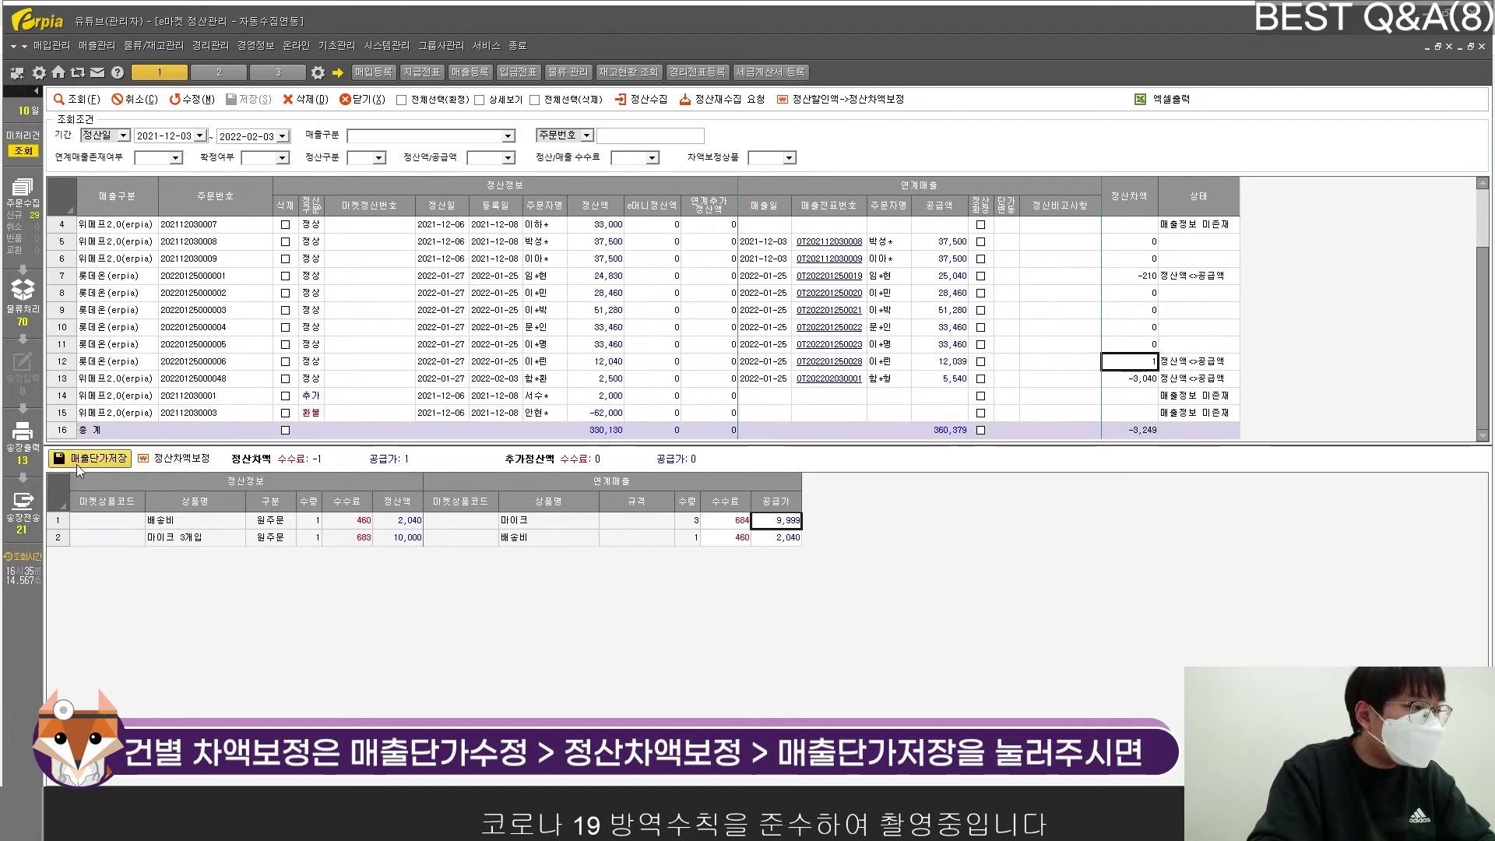
pyautogui.click(176, 460)
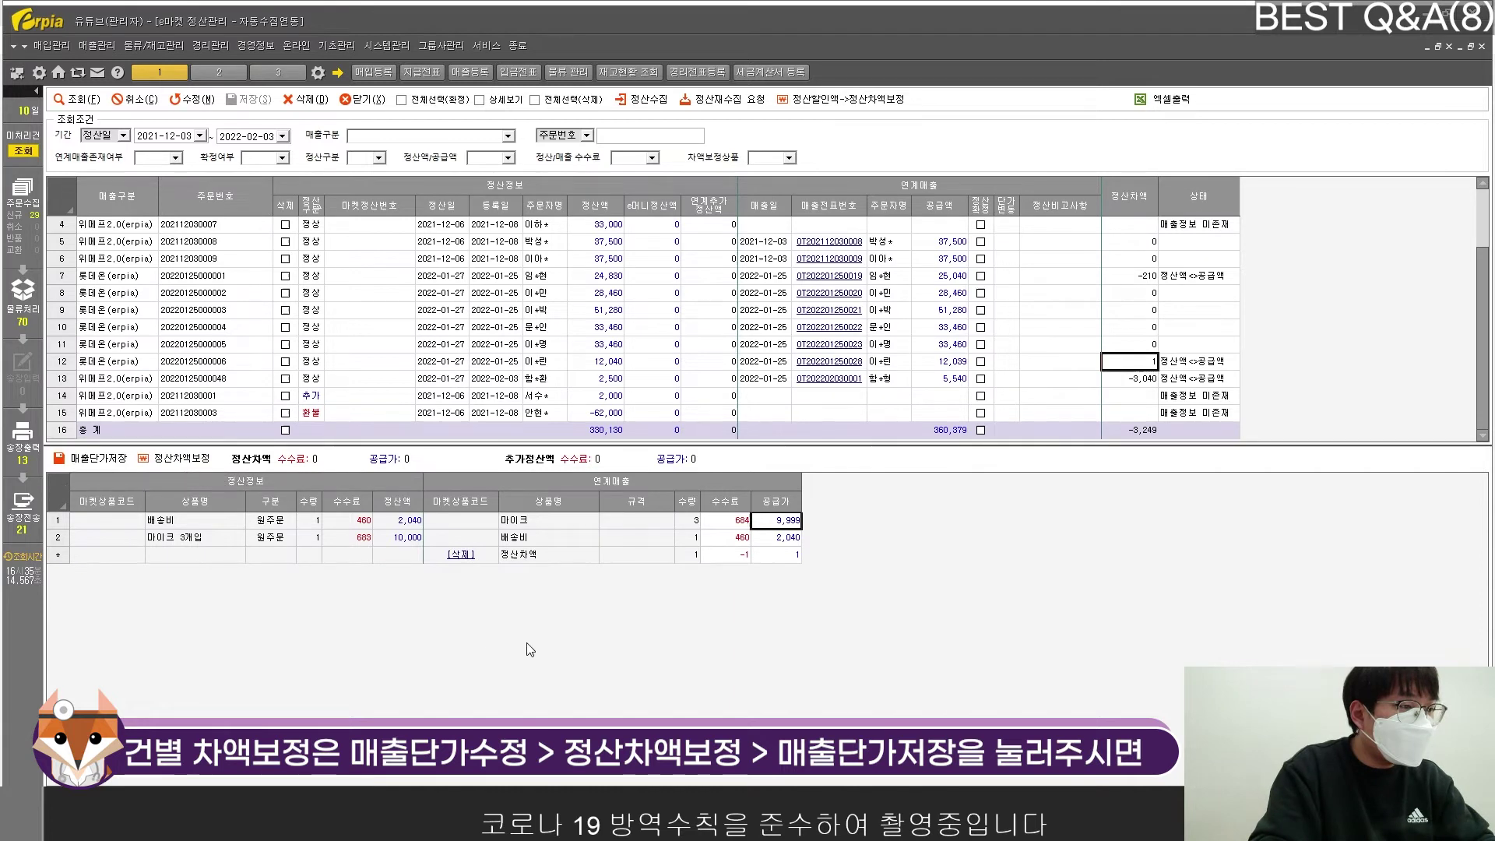
pyautogui.click(776, 554)
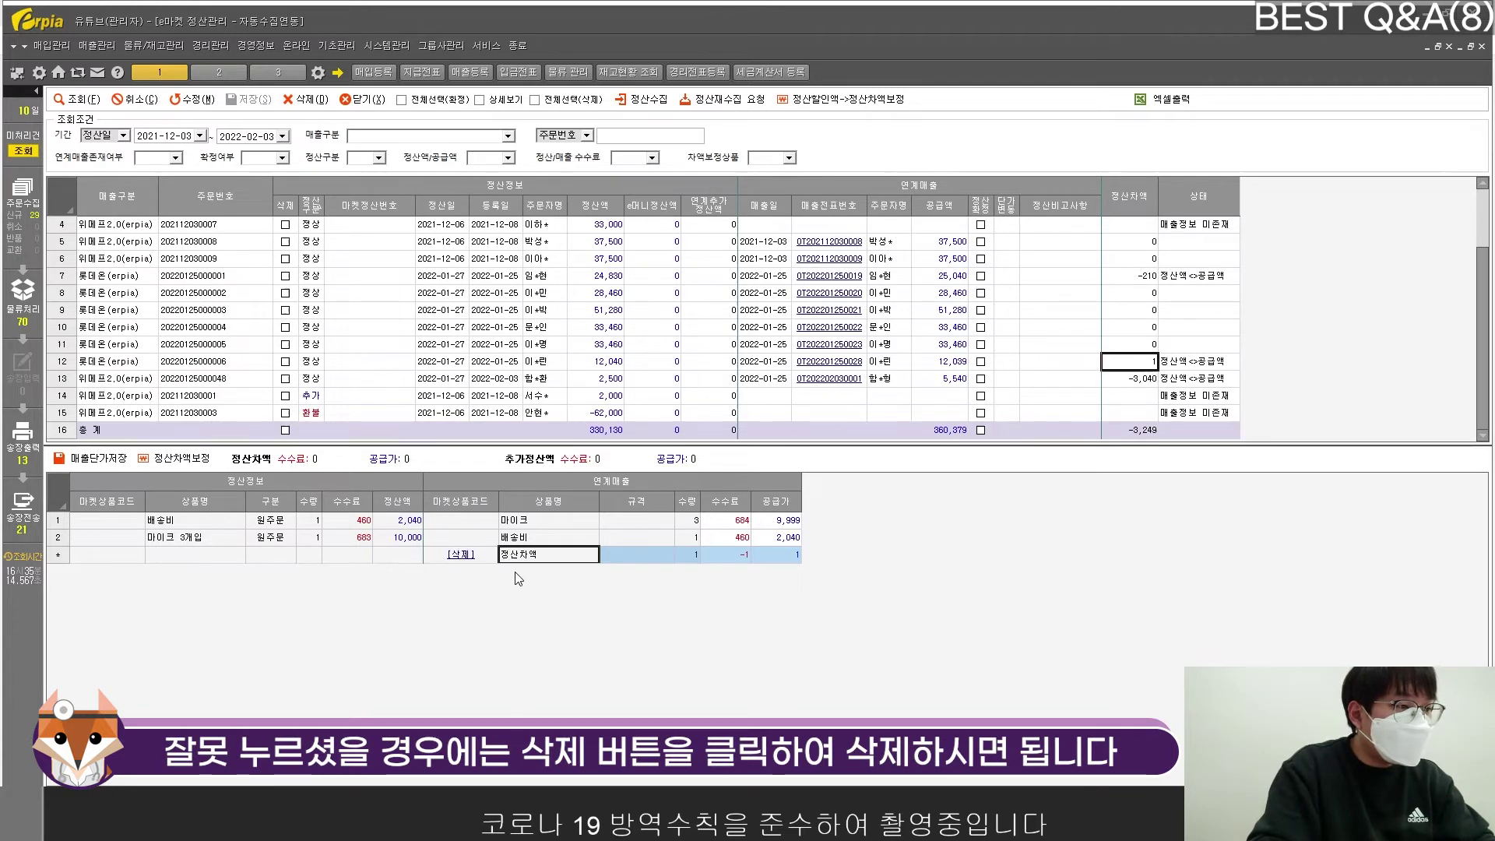
pyautogui.click(793, 552)
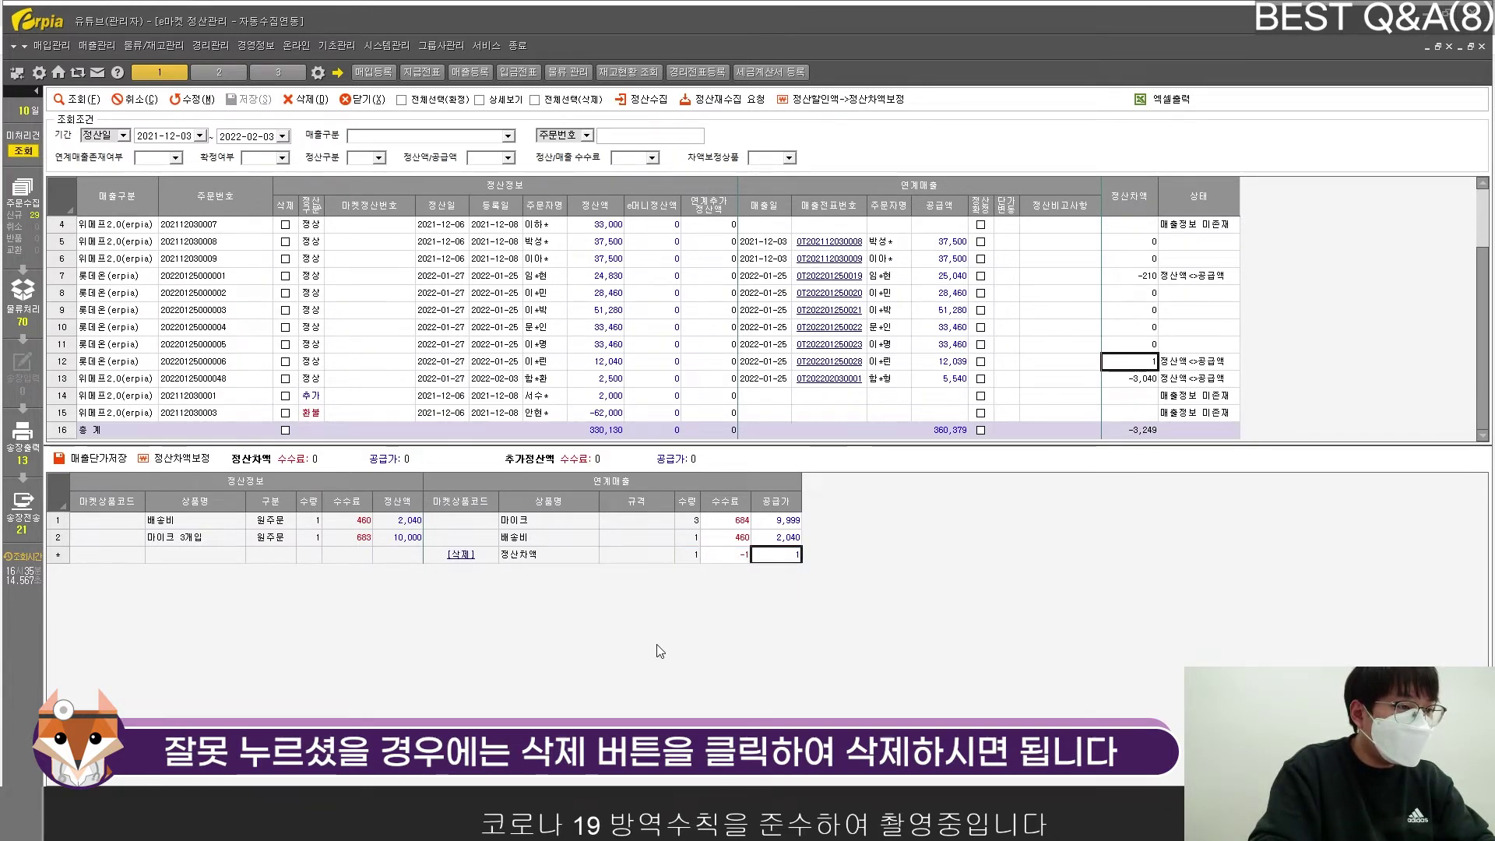
pyautogui.click(97, 461)
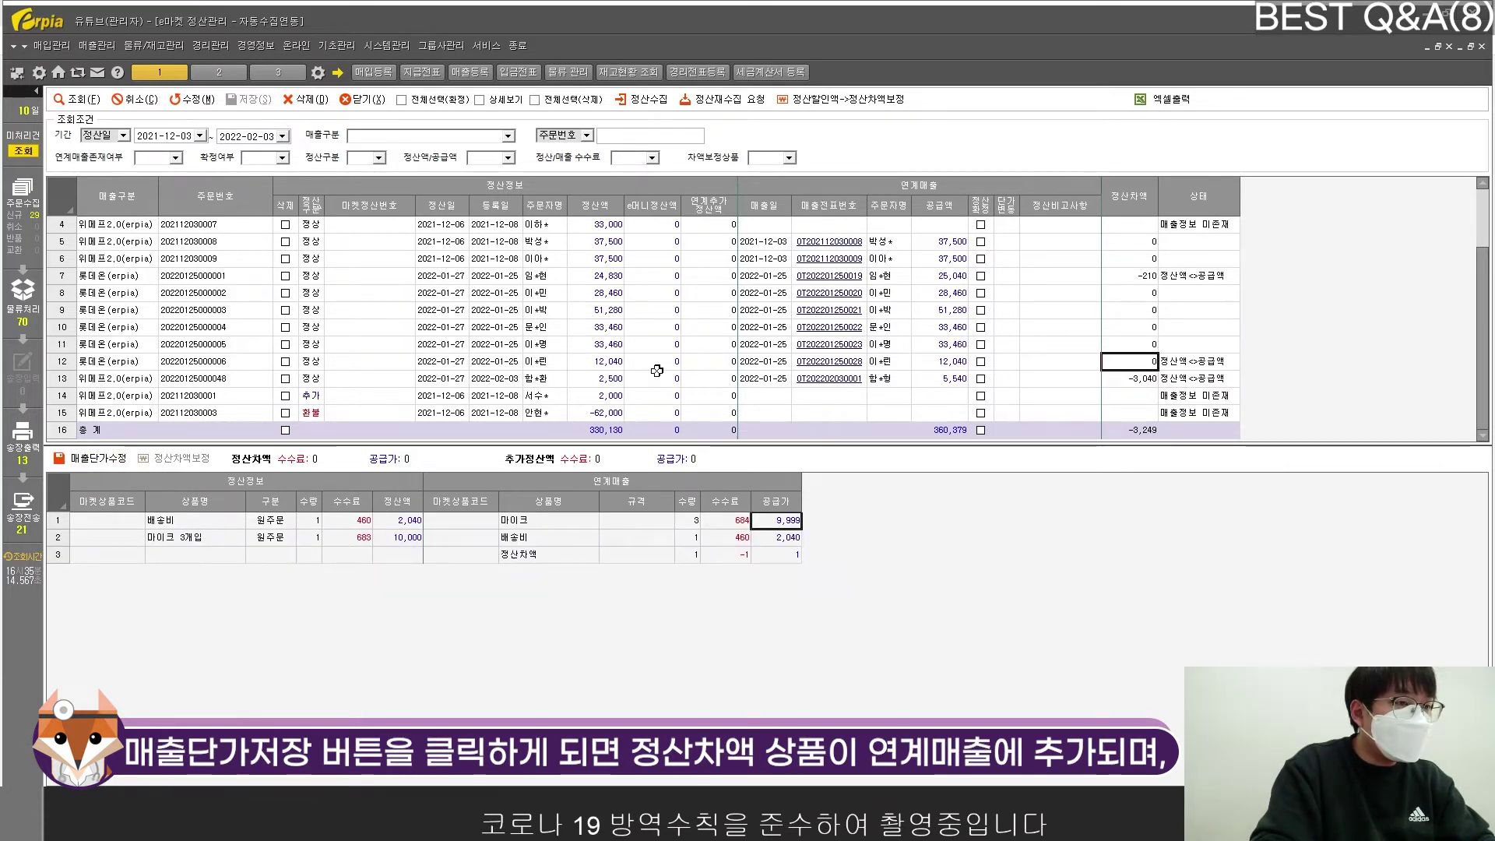
# Check row 12's 공급액 and the 정산차액 line in its linked sales details
pyautogui.click(943, 361)
pyautogui.press('Up')
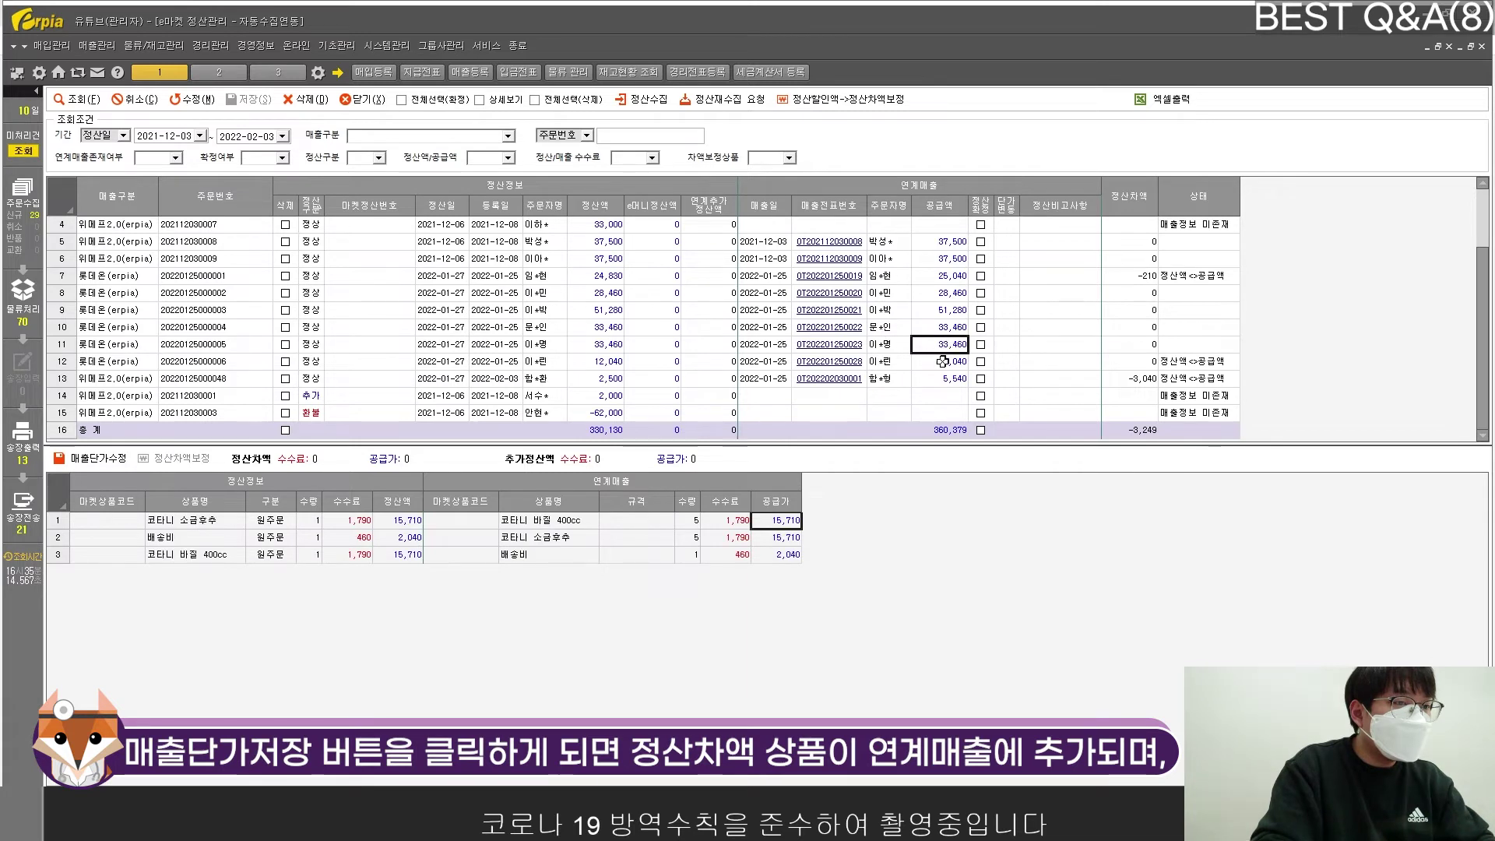
pyautogui.click(943, 361)
pyautogui.click(783, 550)
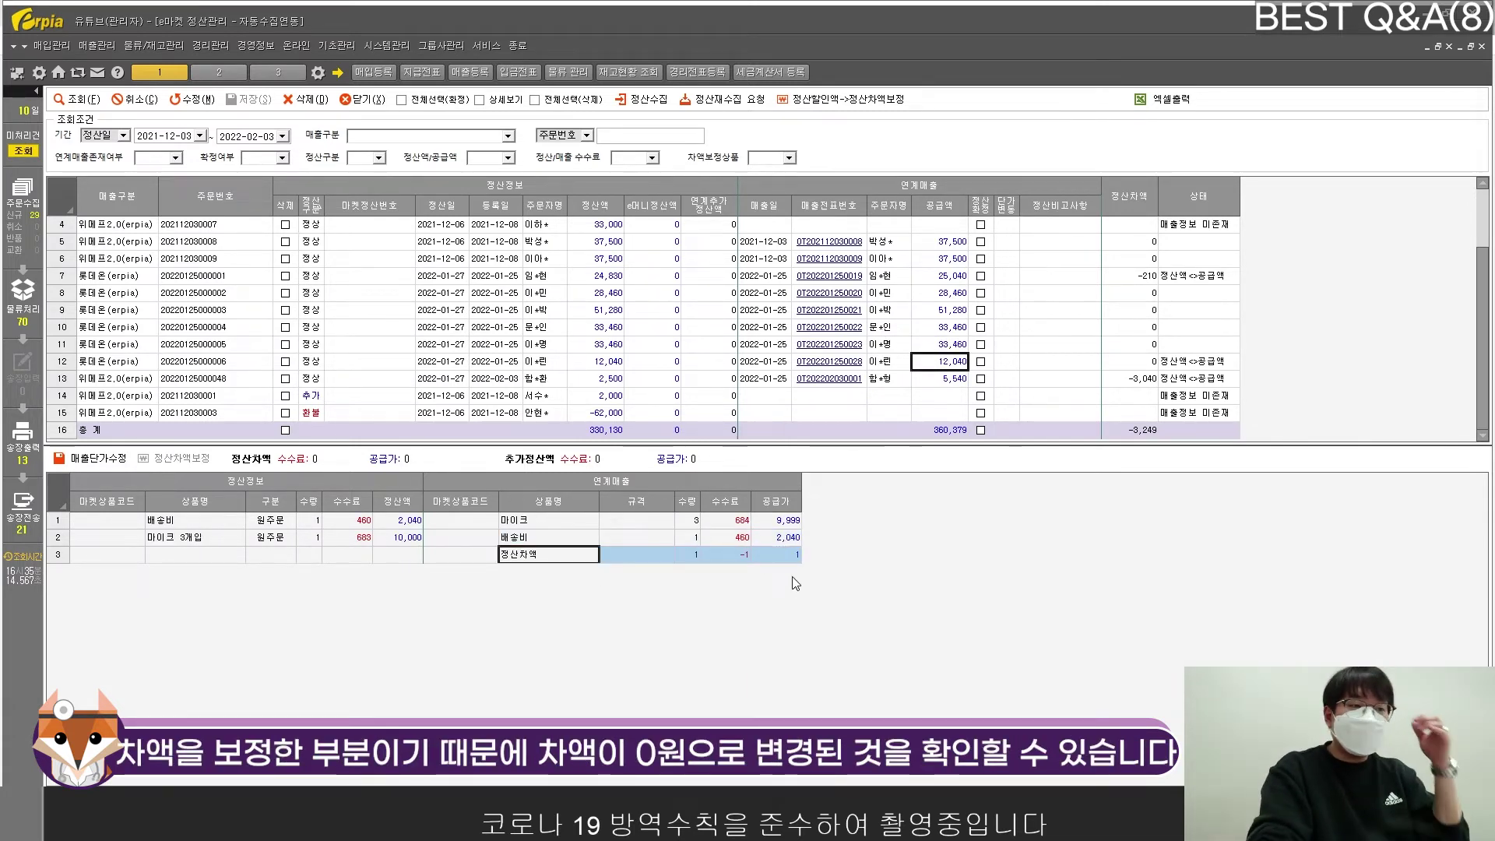
# Compare the 정산차액 of the 롯데온 order in row 12 with its linked 공급액
pyautogui.click(1150, 362)
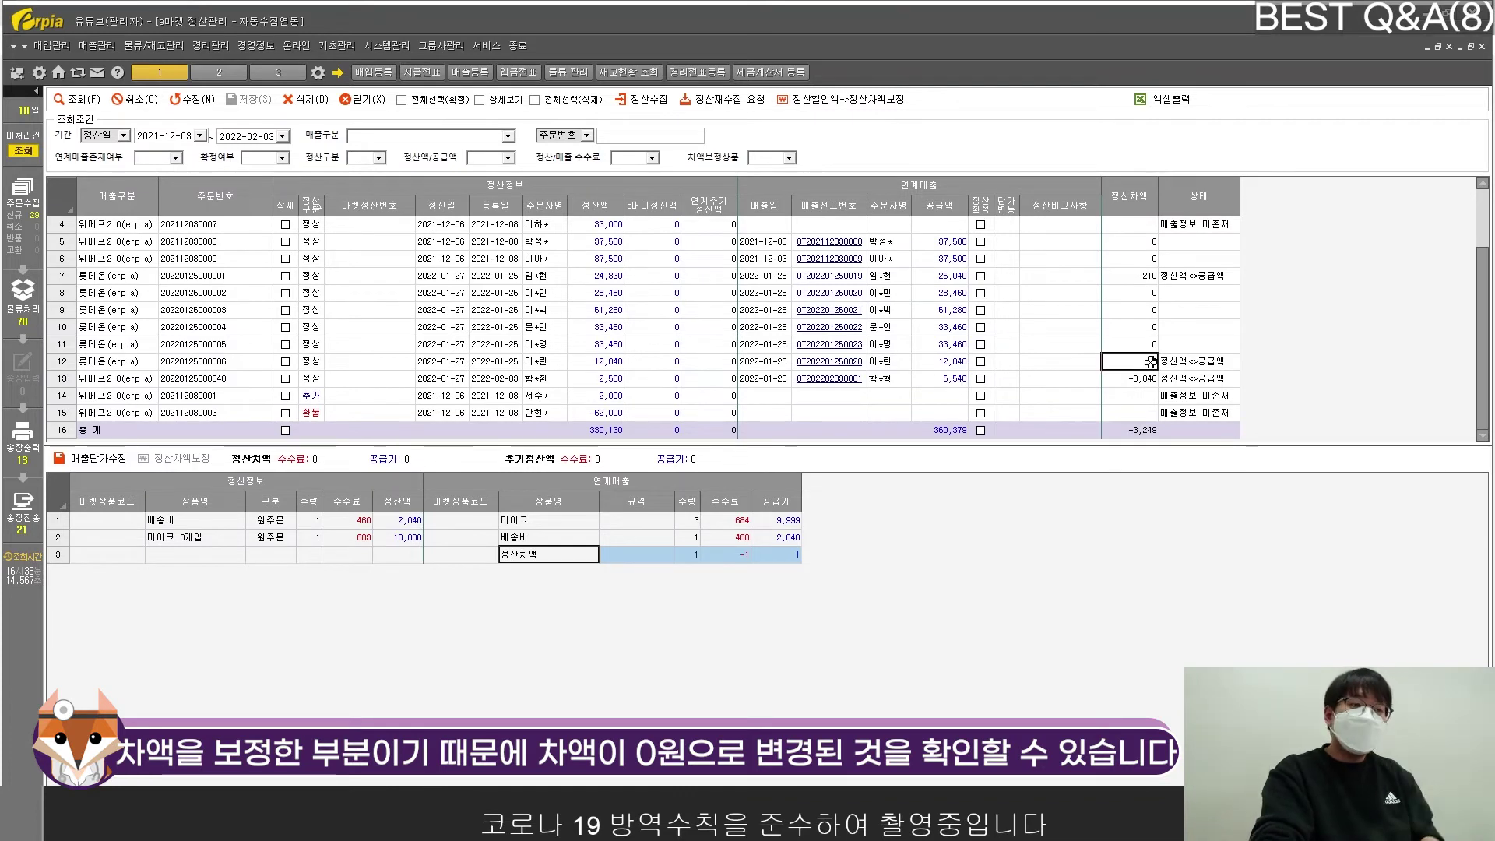
pyautogui.click(936, 362)
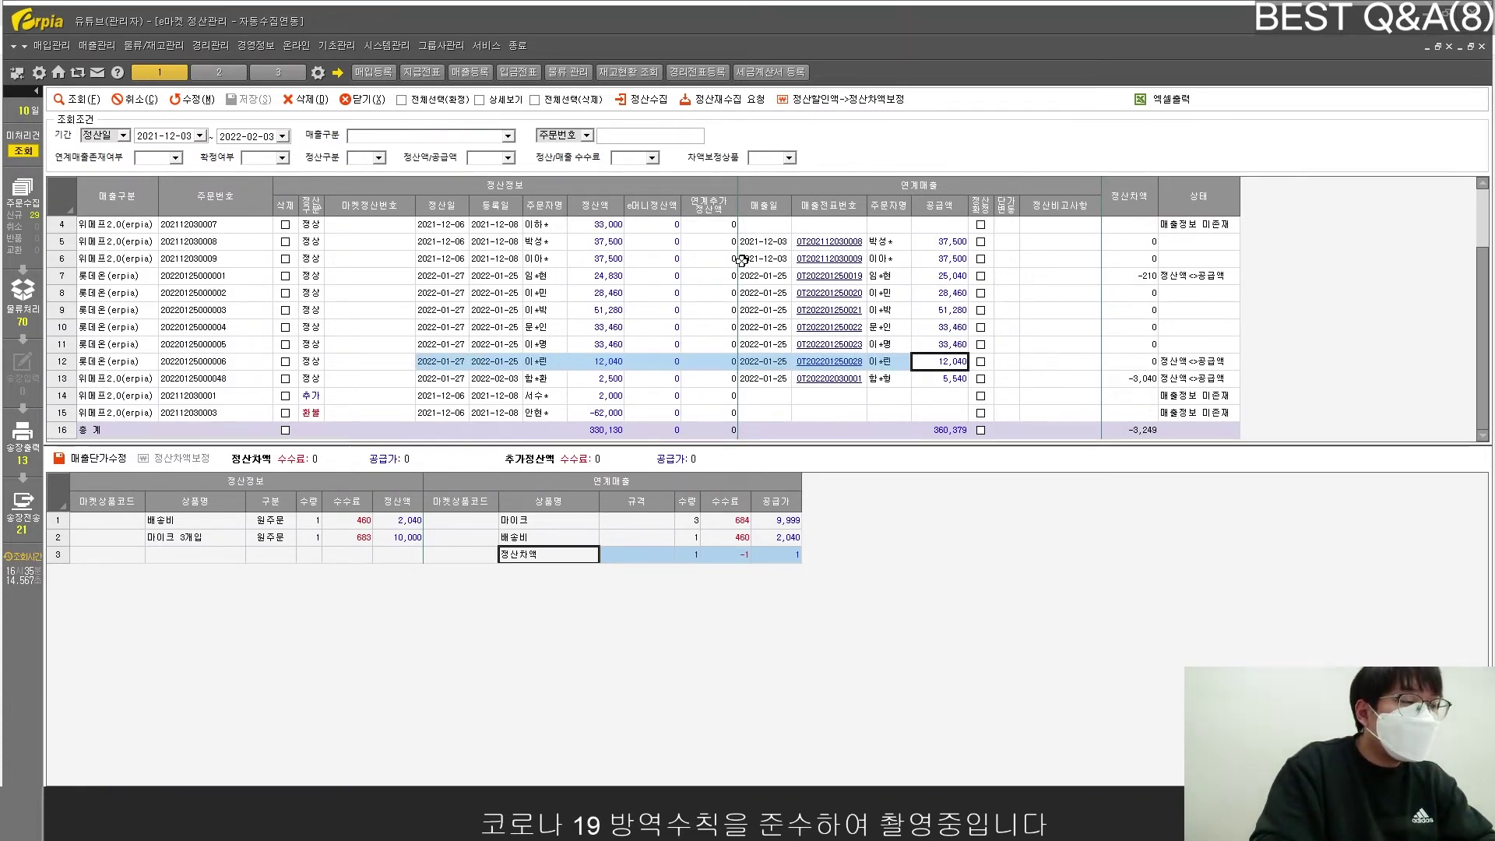
pyautogui.click(596, 275)
pyautogui.click(889, 224)
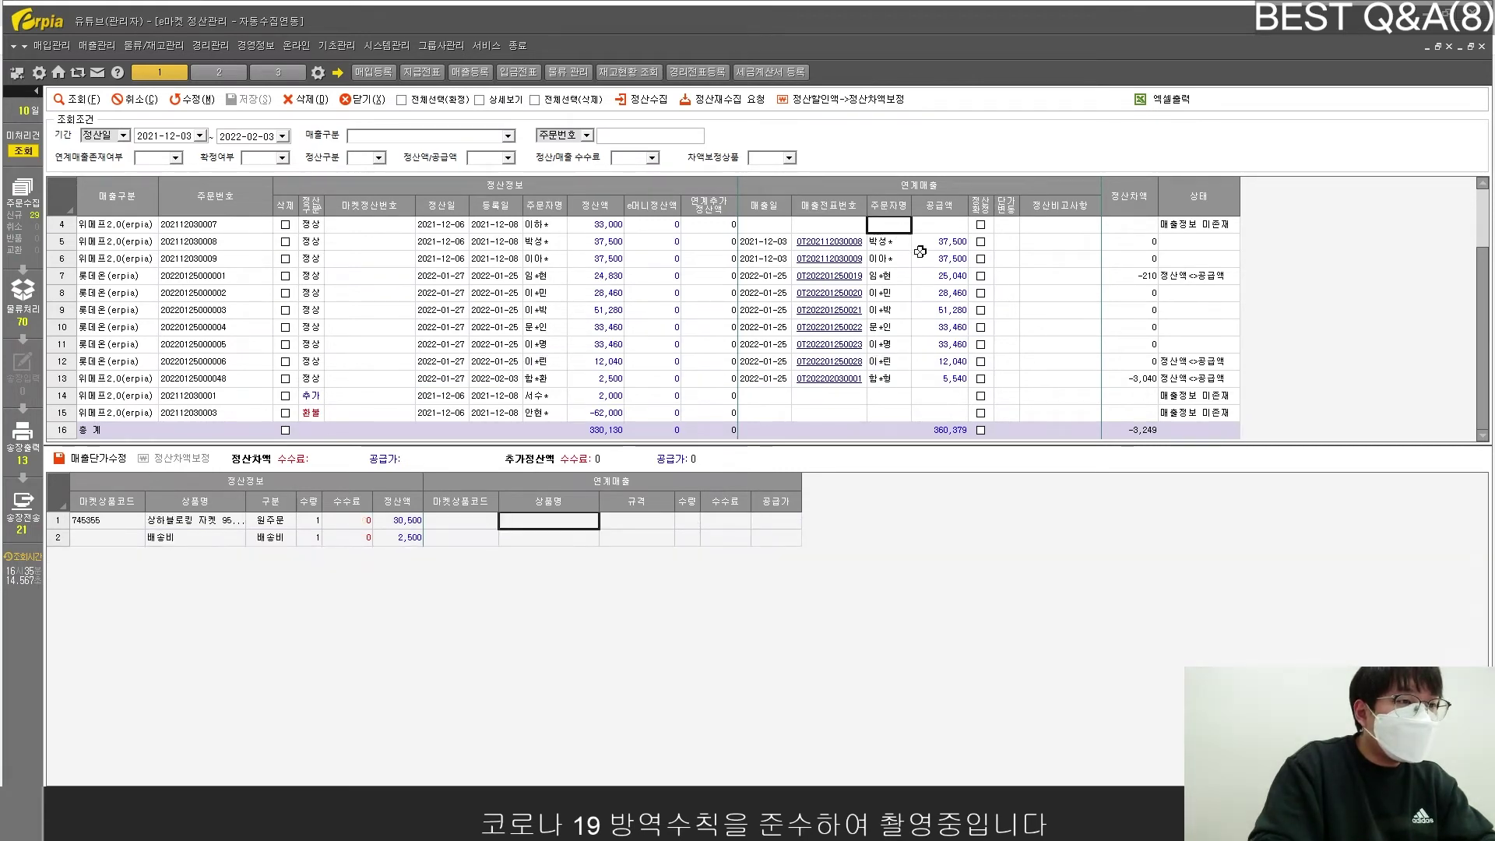
# Examine the 정산액 of the 볼캡_블랙 and 배송비 settlement lines for the 위메프2.0 order in row 5
pyautogui.click(907, 243)
pyautogui.click(931, 241)
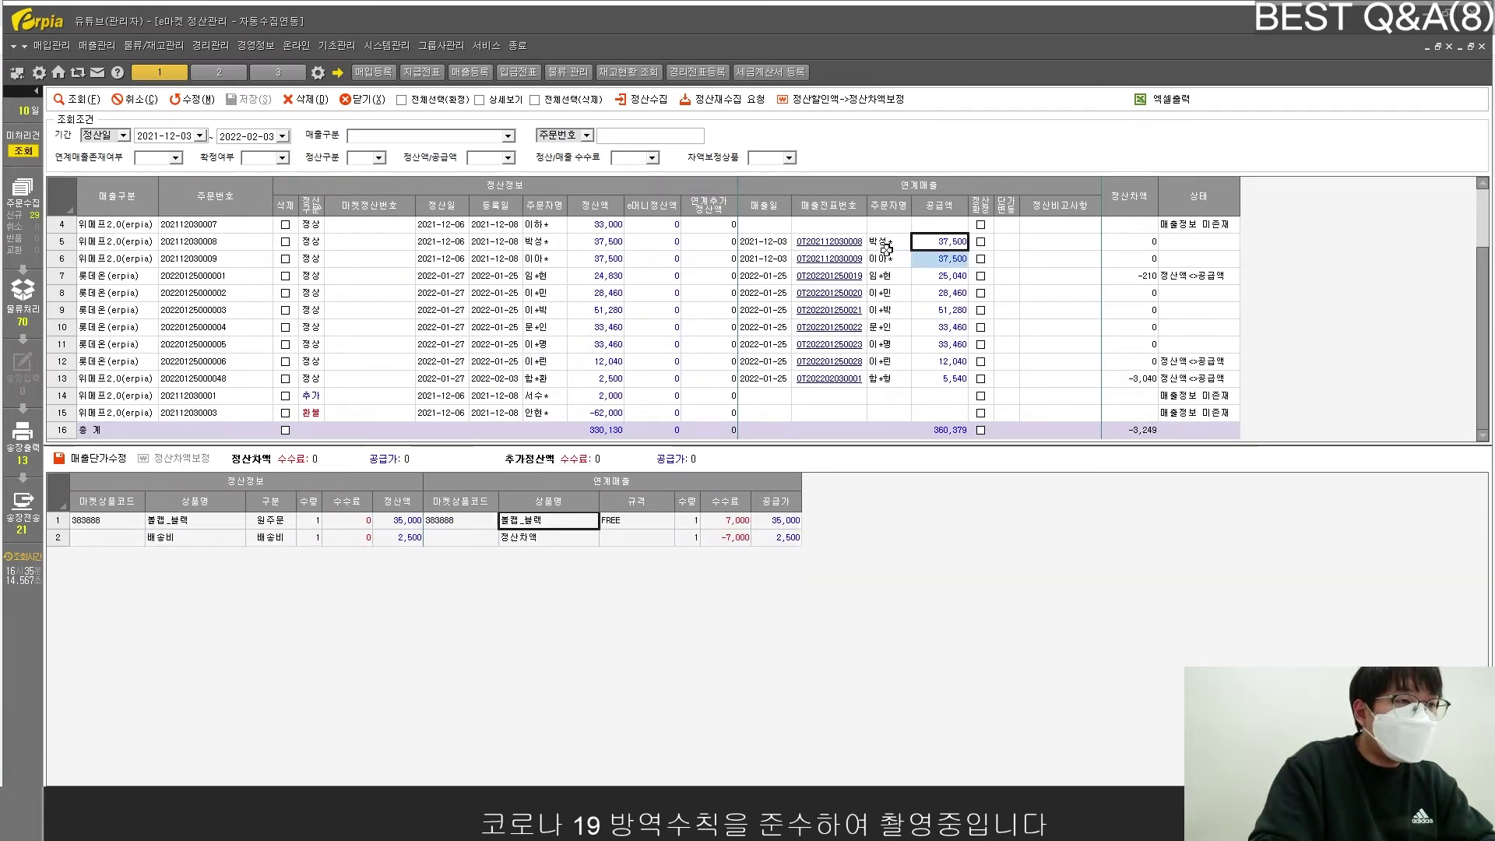
pyautogui.click(811, 241)
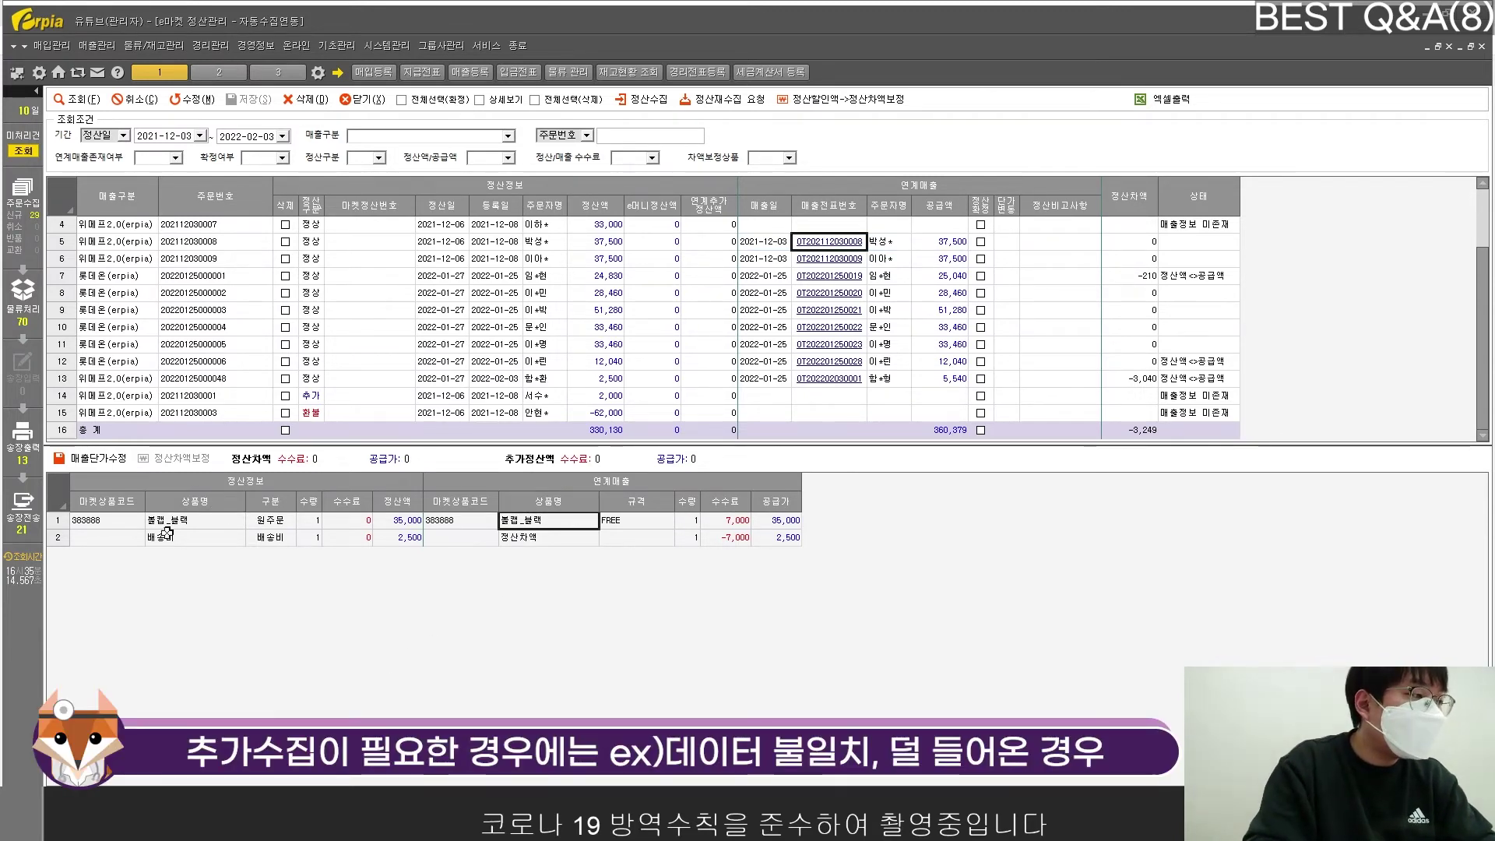
pyautogui.moveTo(105, 519); pyautogui.dragTo(395, 536)
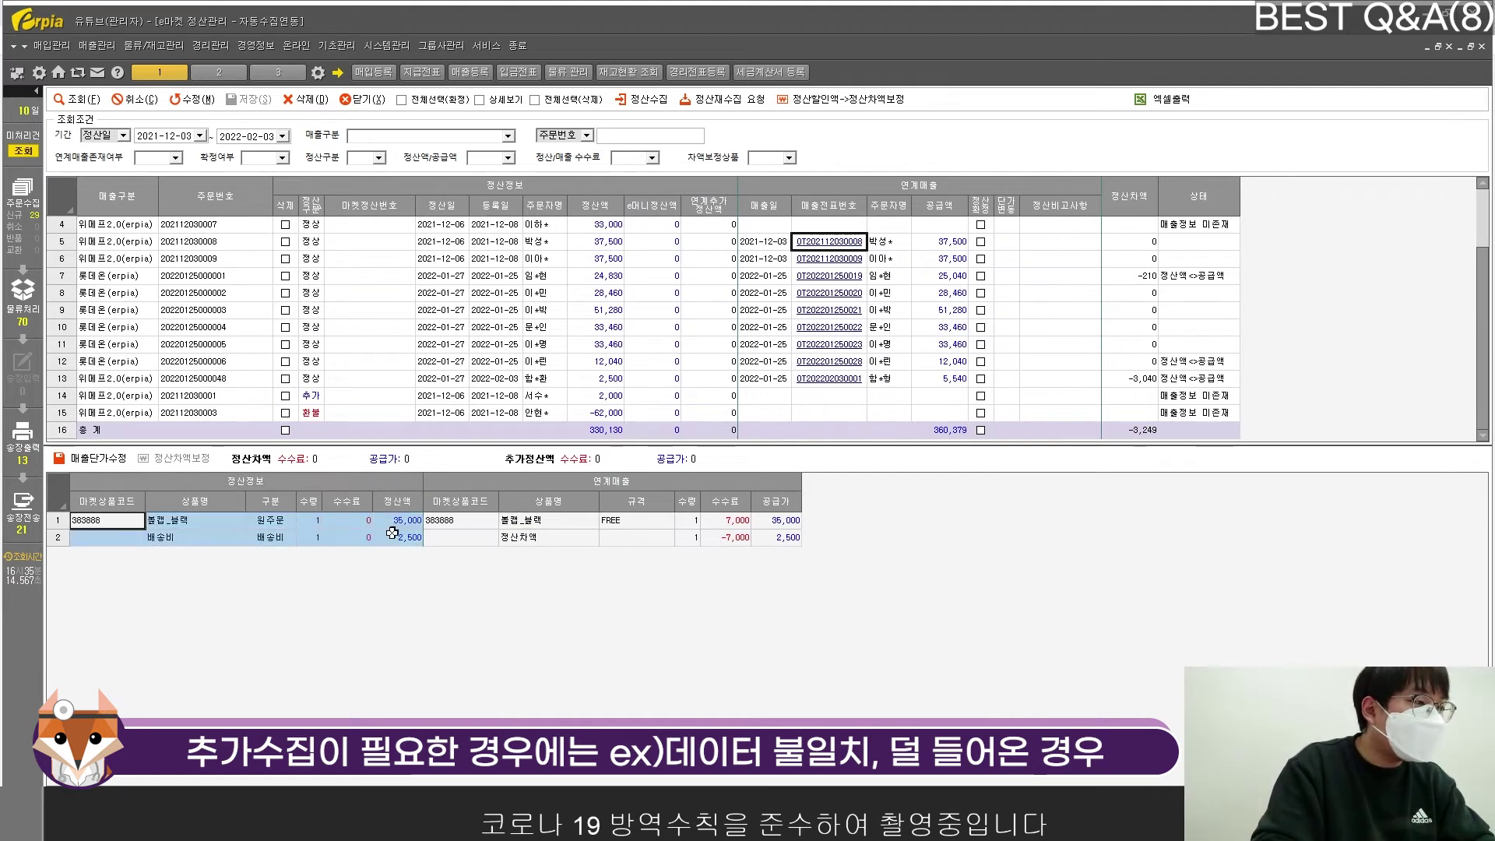
pyautogui.click(401, 519)
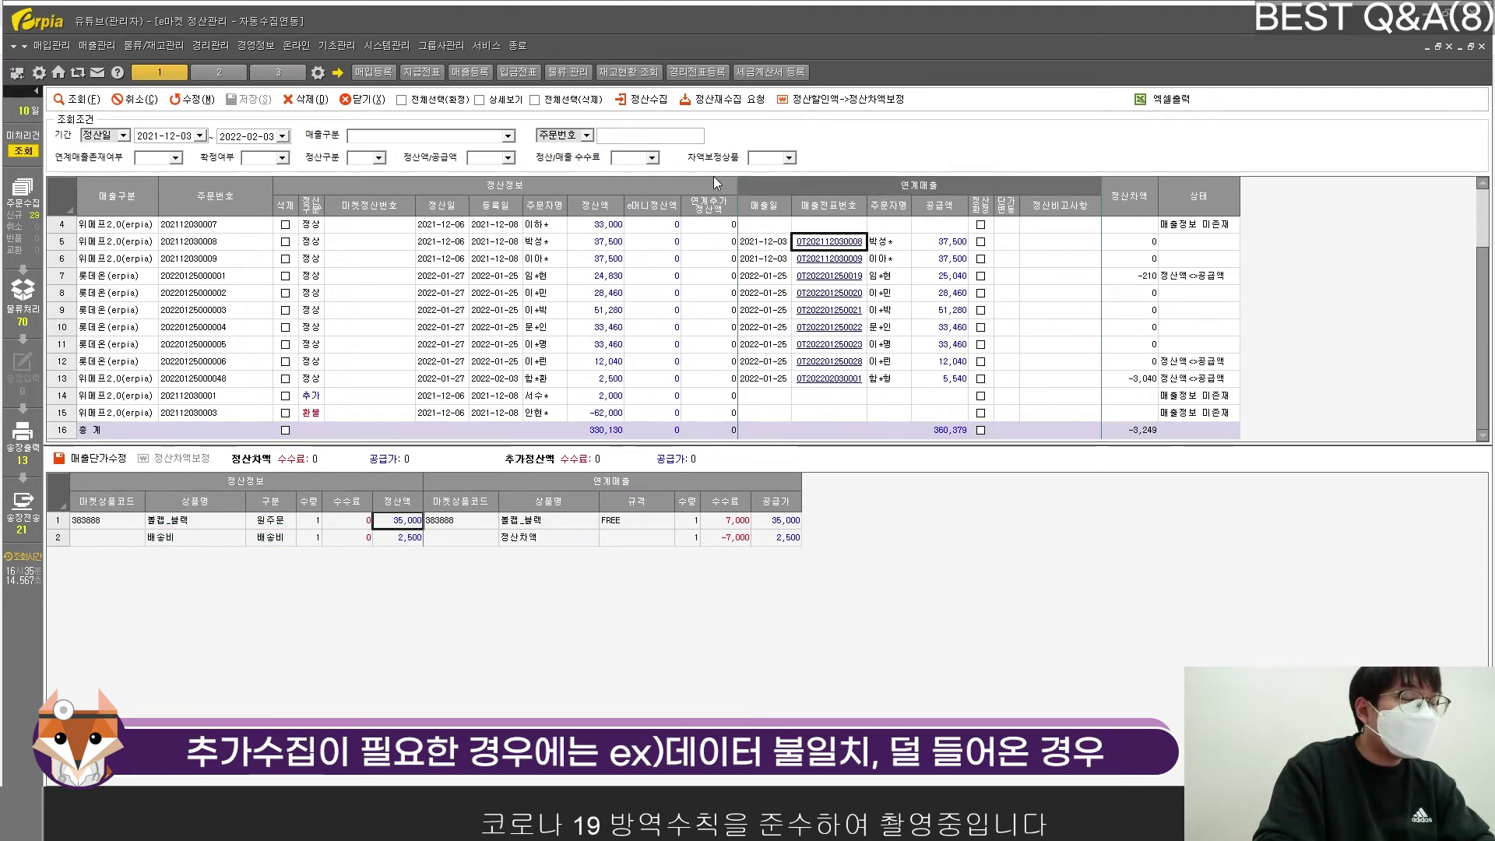
pyautogui.moveTo(117, 520); pyautogui.dragTo(378, 538)
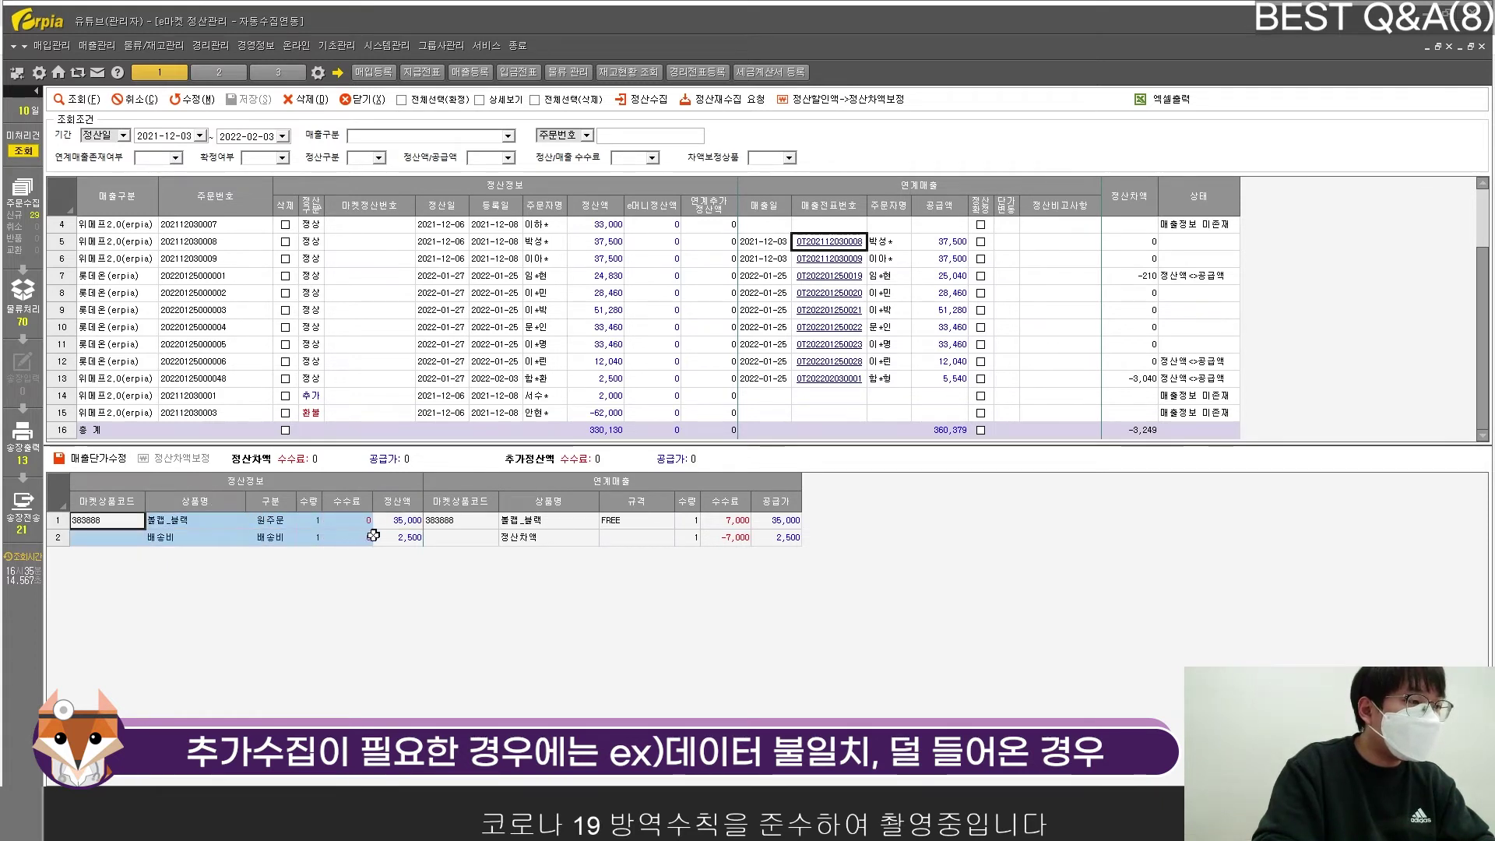
pyautogui.click(398, 538)
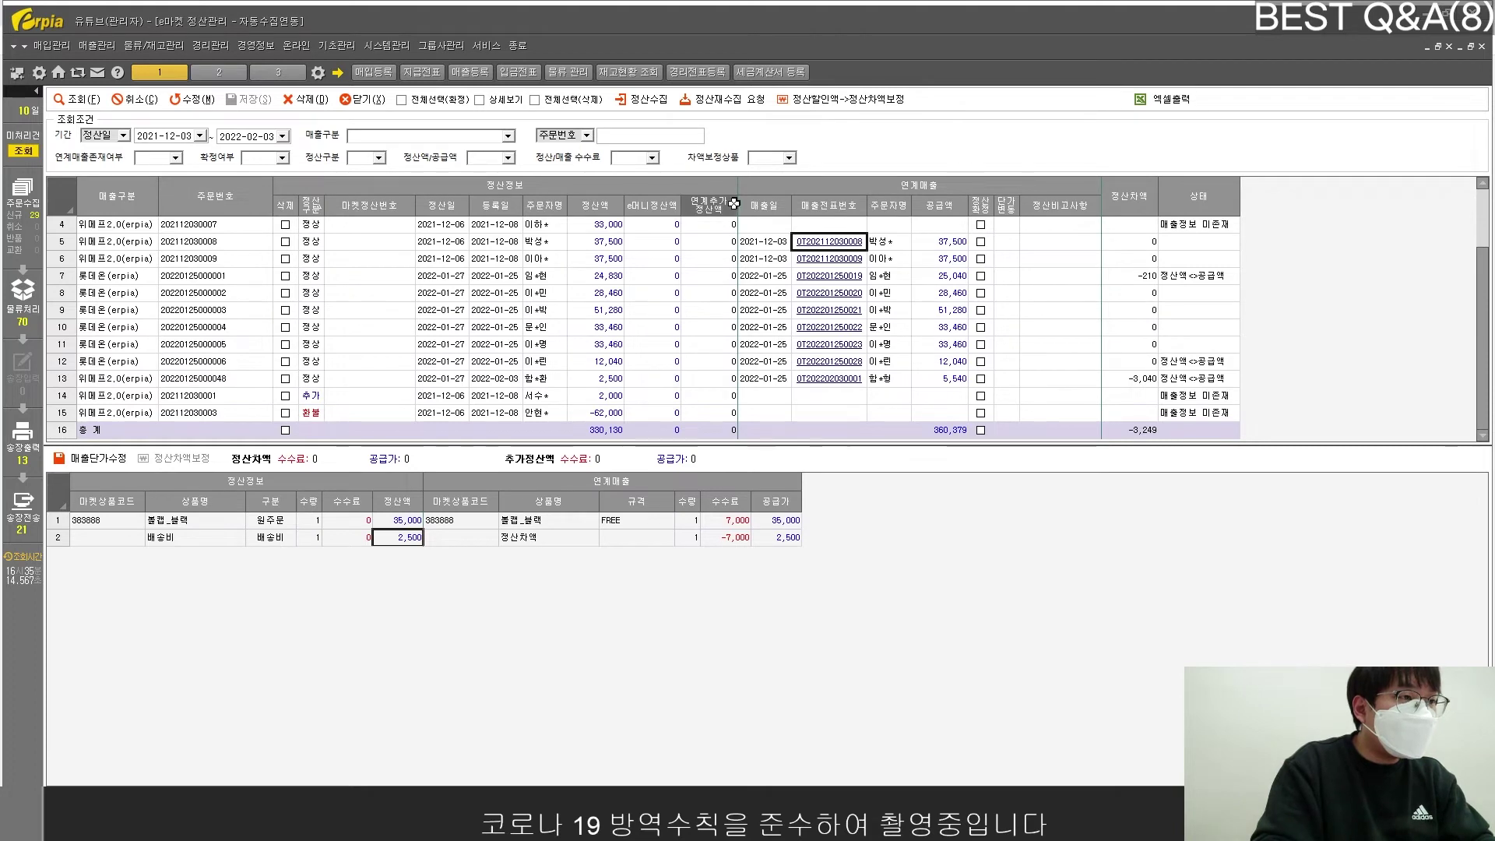
# Open the settlement re-collection request and query G마켓(erpia) for settlement dates 2021-12-03 to 2022-02-03
pyautogui.click(735, 99)
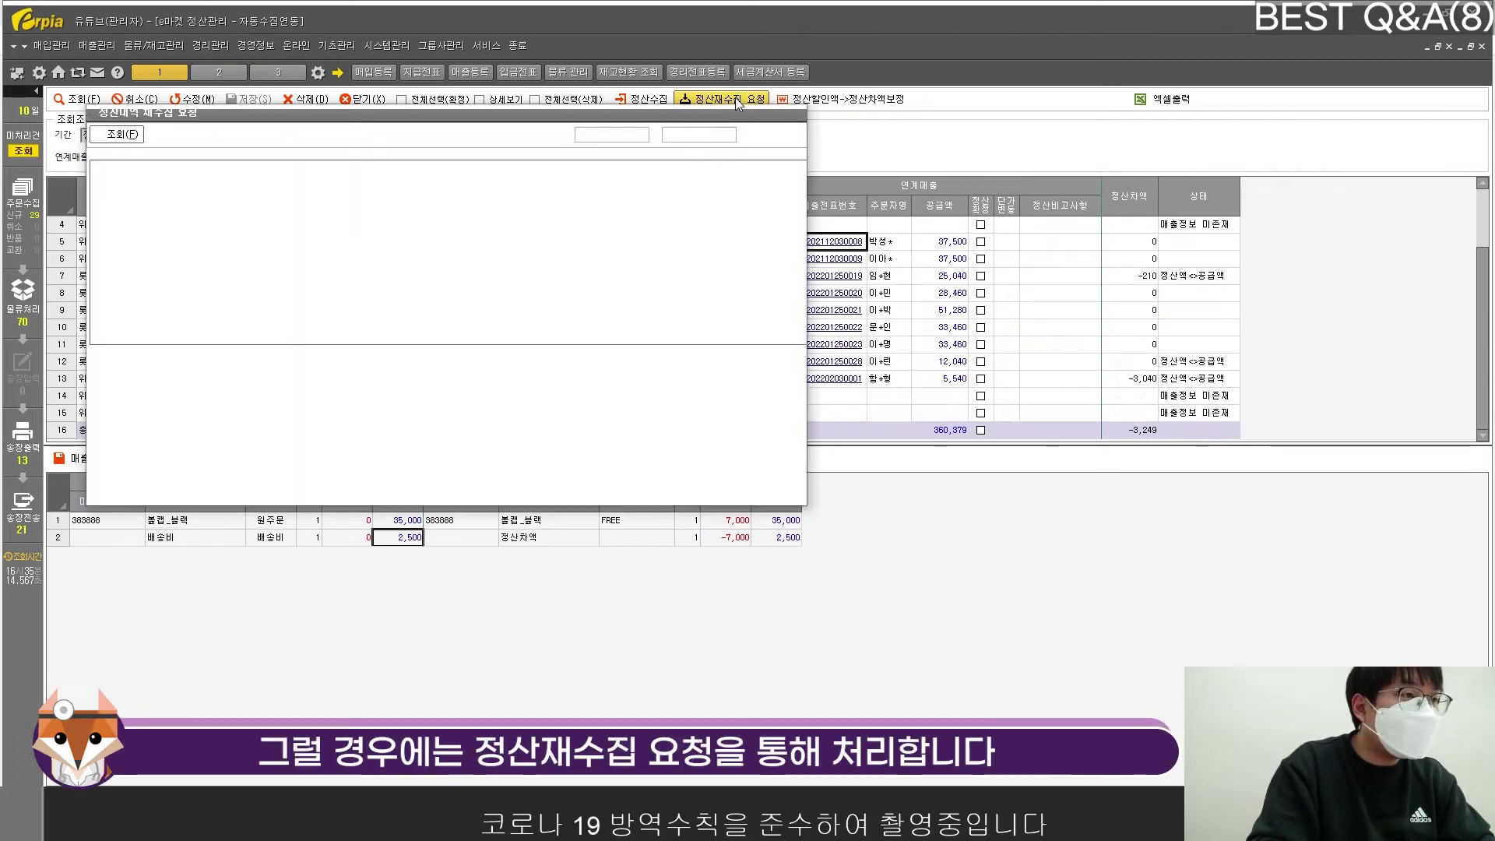
pyautogui.moveTo(363, 113); pyautogui.dragTo(454, 208)
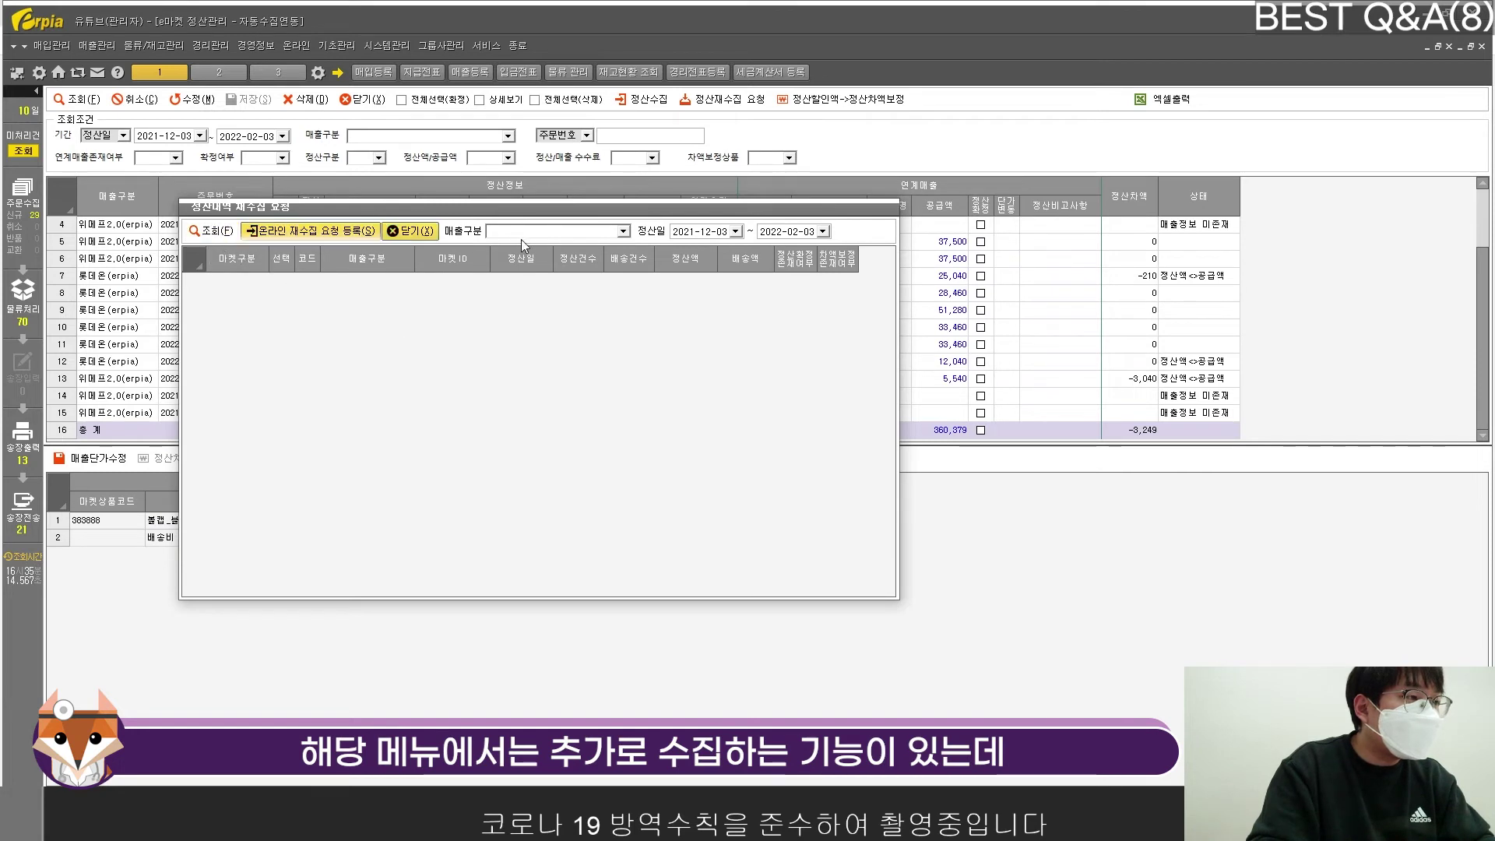
pyautogui.click(551, 231)
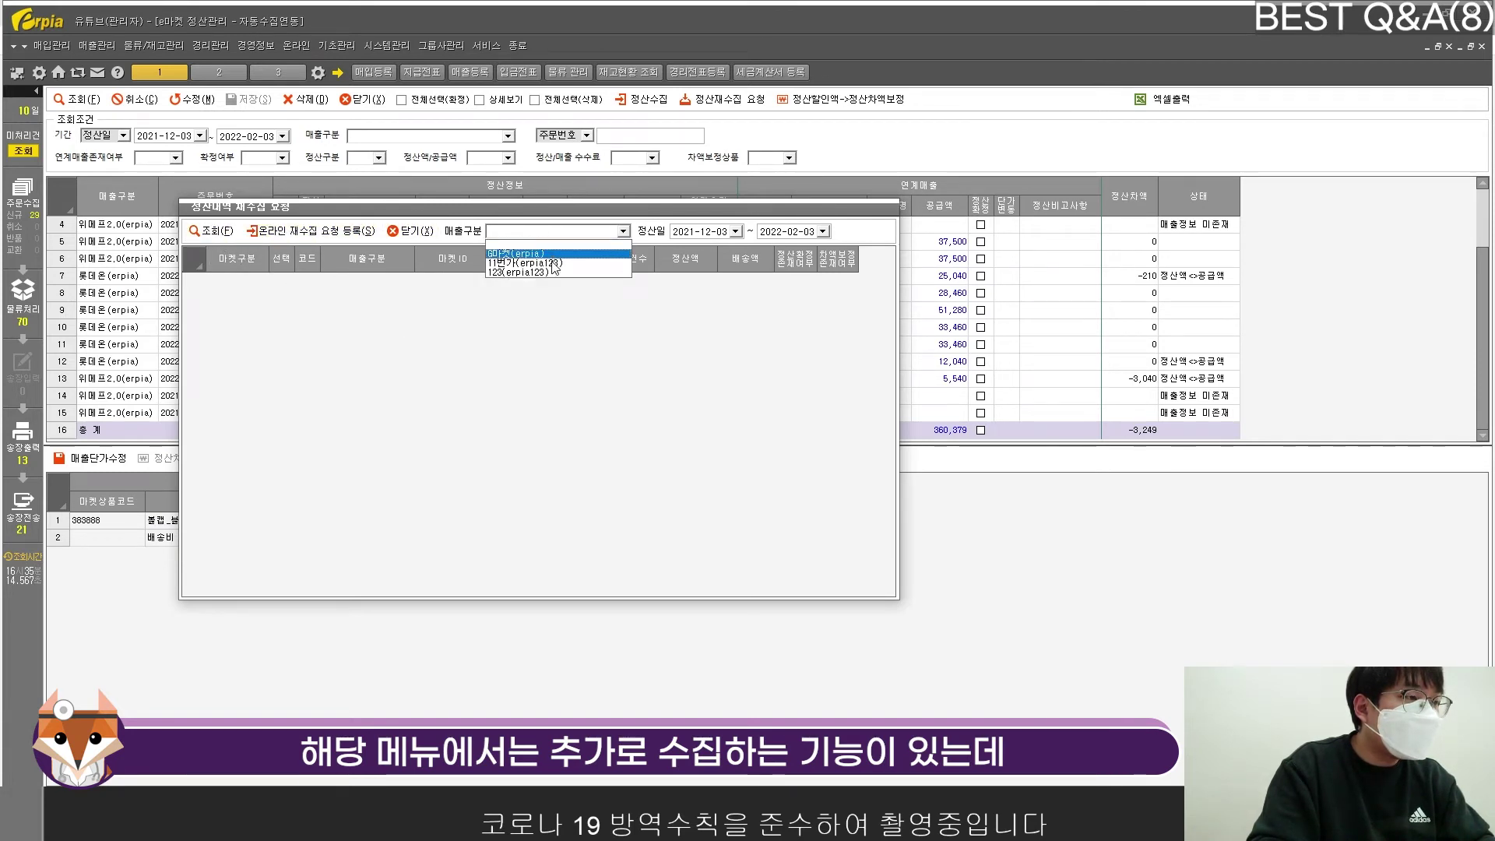
pyautogui.click(536, 255)
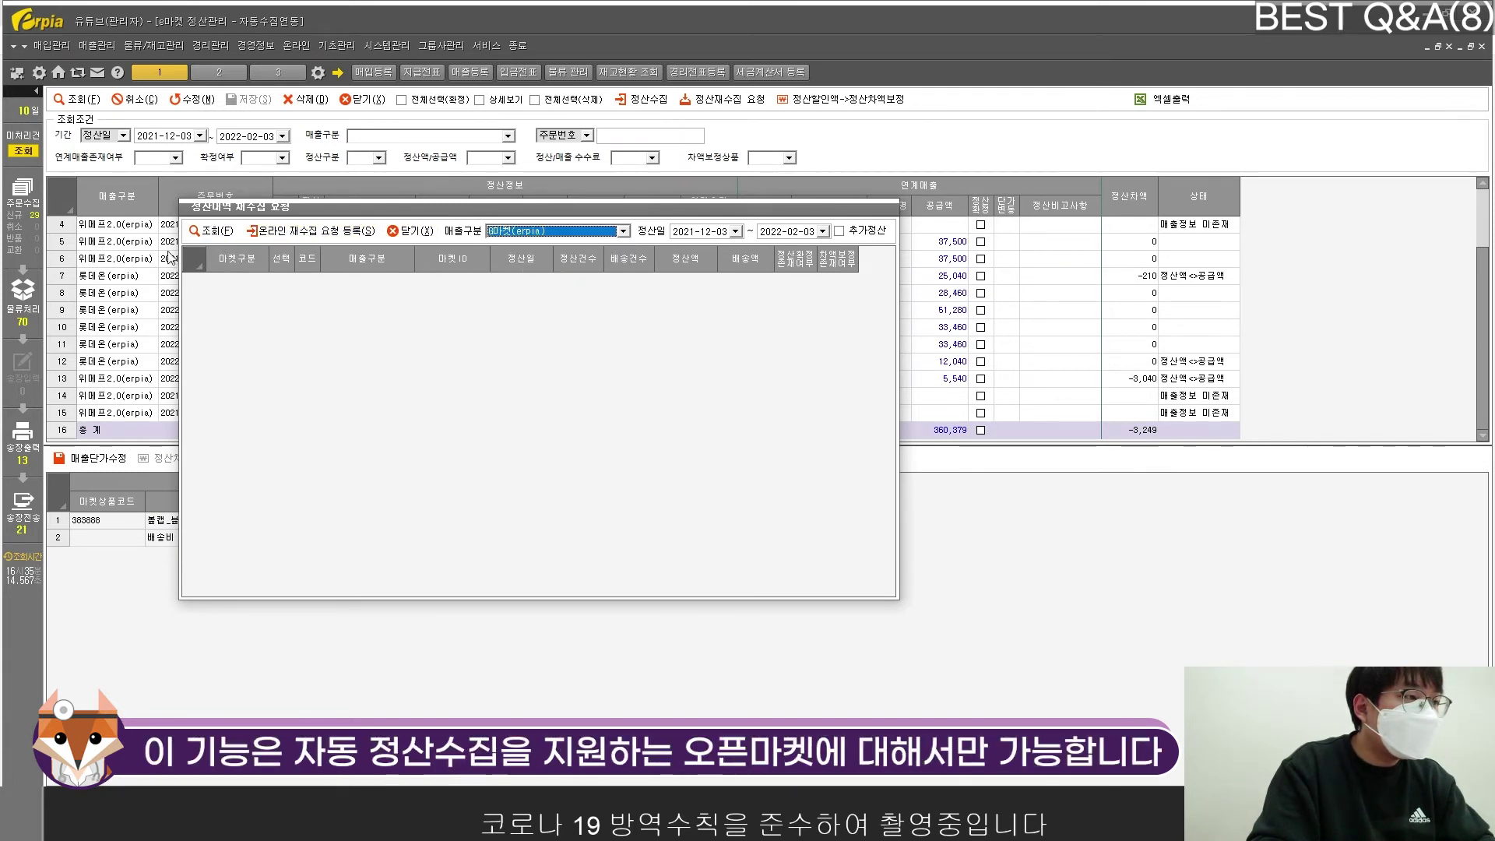
pyautogui.click(210, 230)
# Browse the queried G마켓 settlement dates, widen the request window, and select all of them for re-collection
pyautogui.scroll(-12, 421, 333)
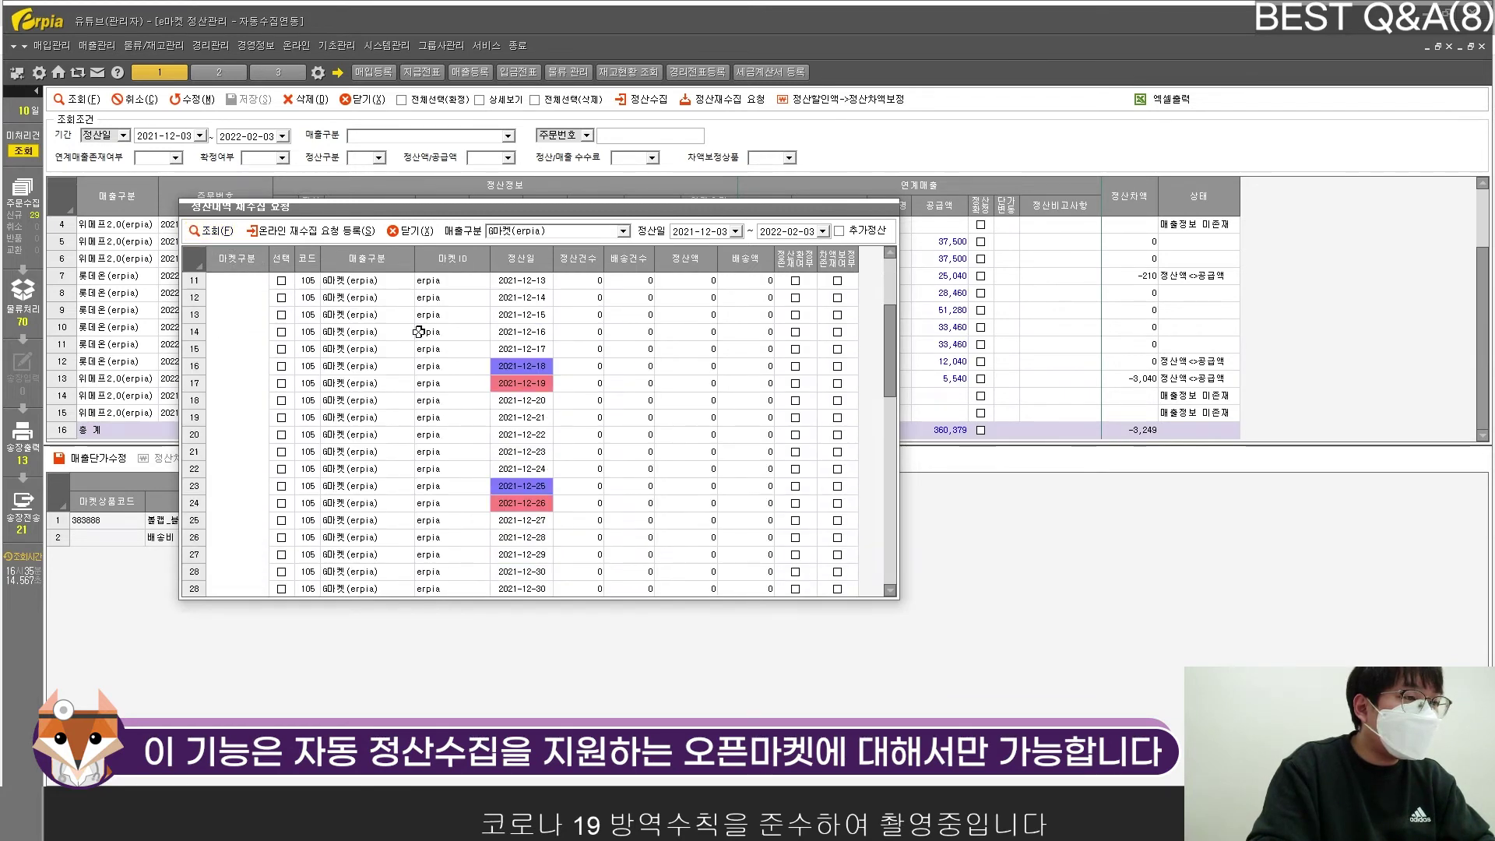
pyautogui.scroll(10, 419, 331)
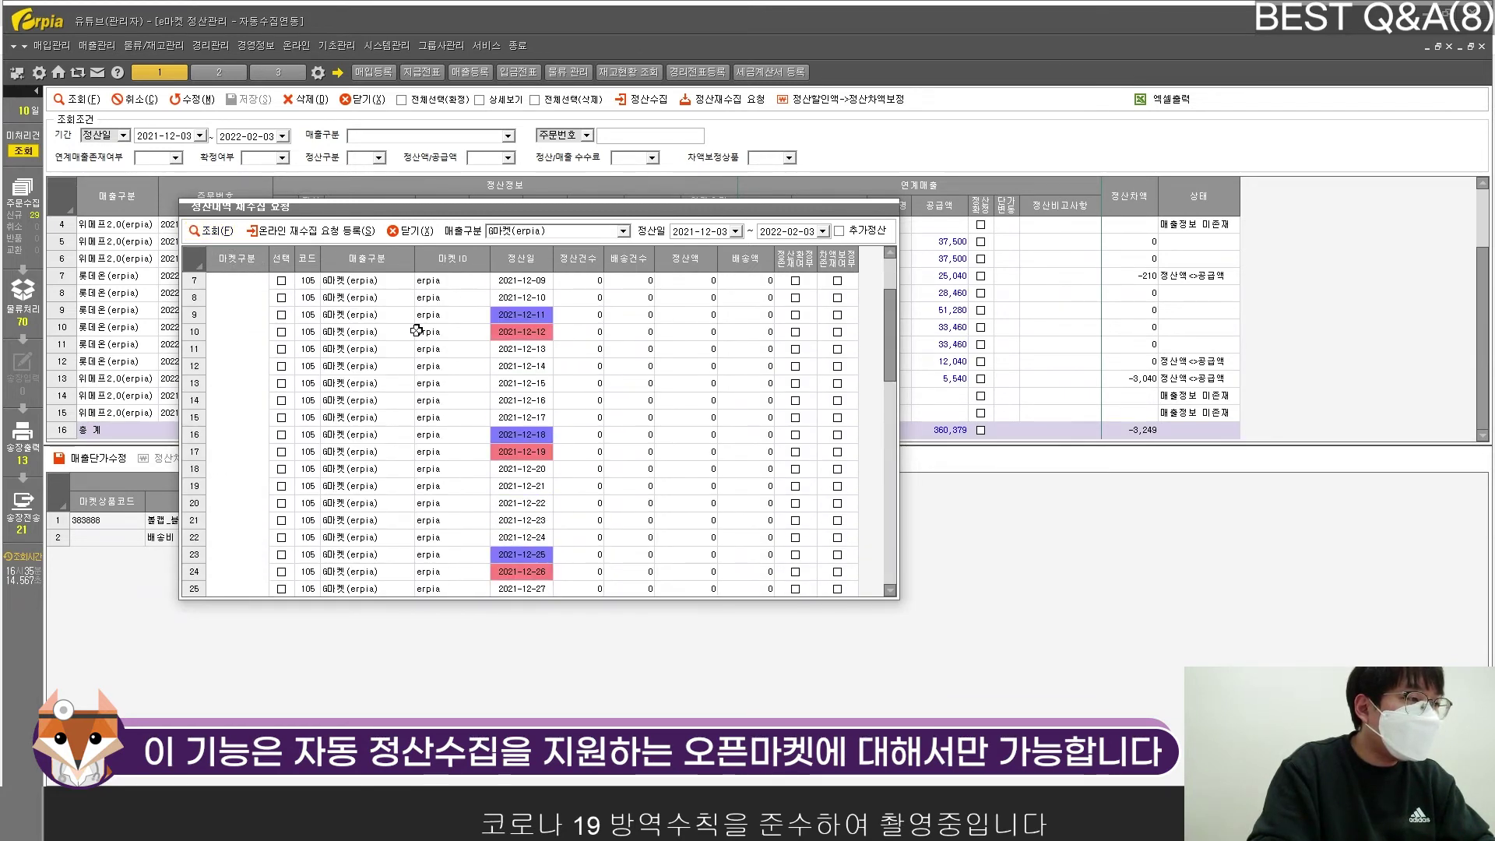
pyautogui.scroll(2, 421, 311)
pyautogui.click(425, 300)
pyautogui.scroll(1, 424, 300)
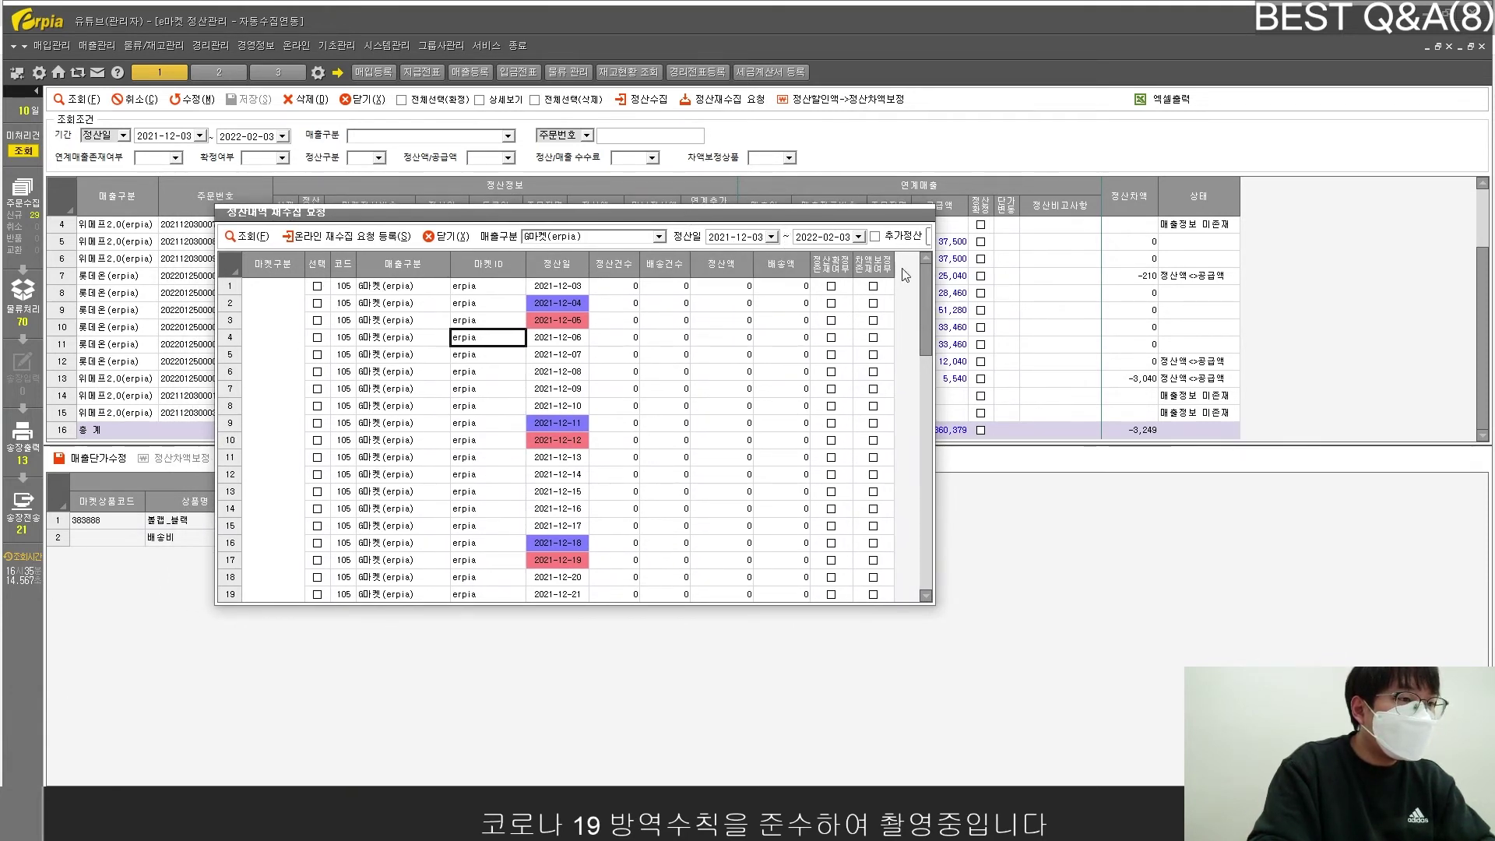
pyautogui.moveTo(934, 296); pyautogui.dragTo(1027, 296)
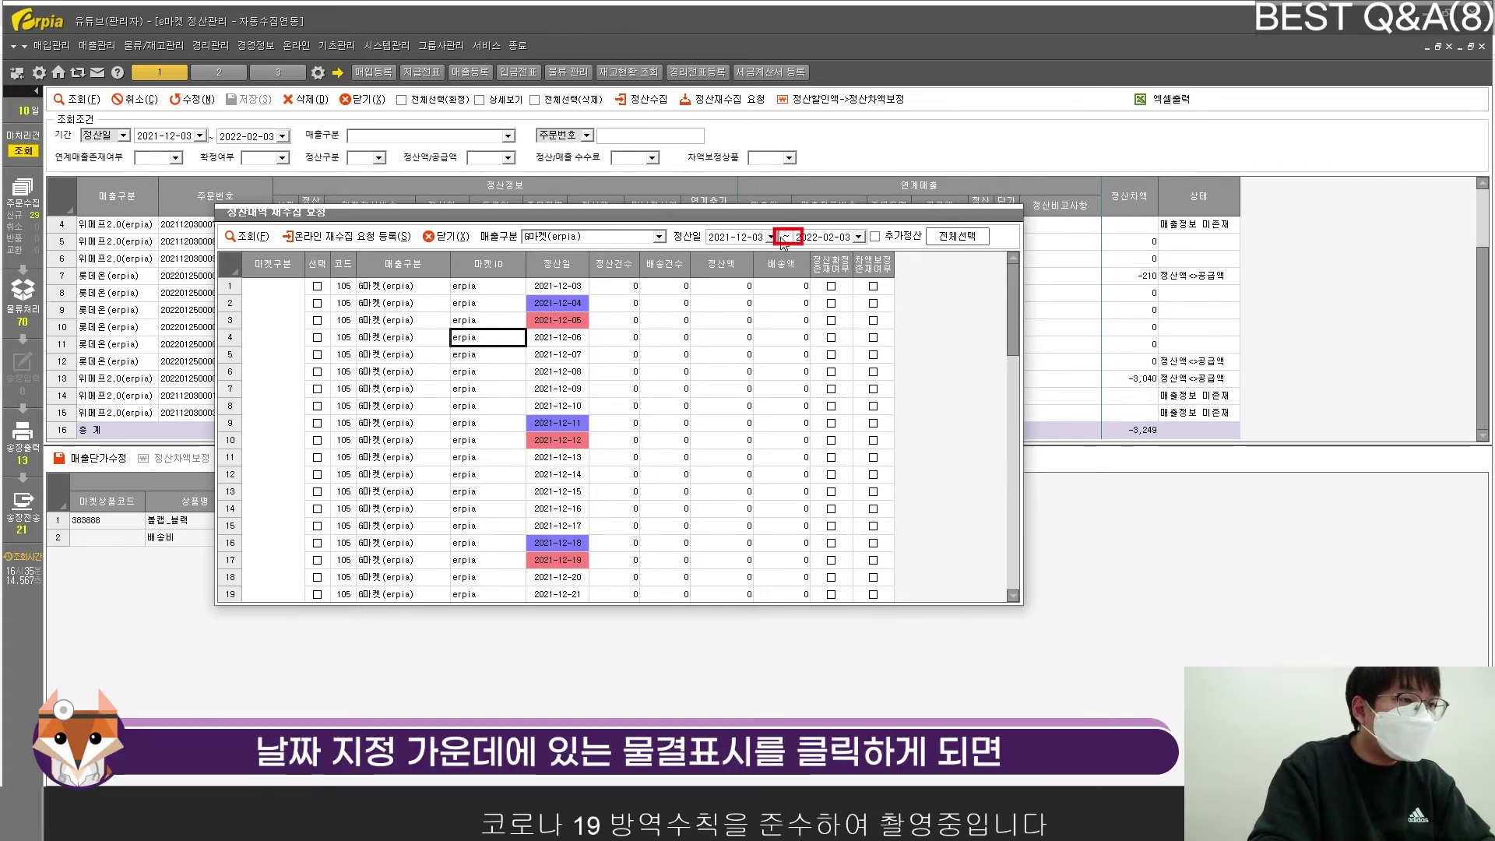
pyautogui.click(952, 239)
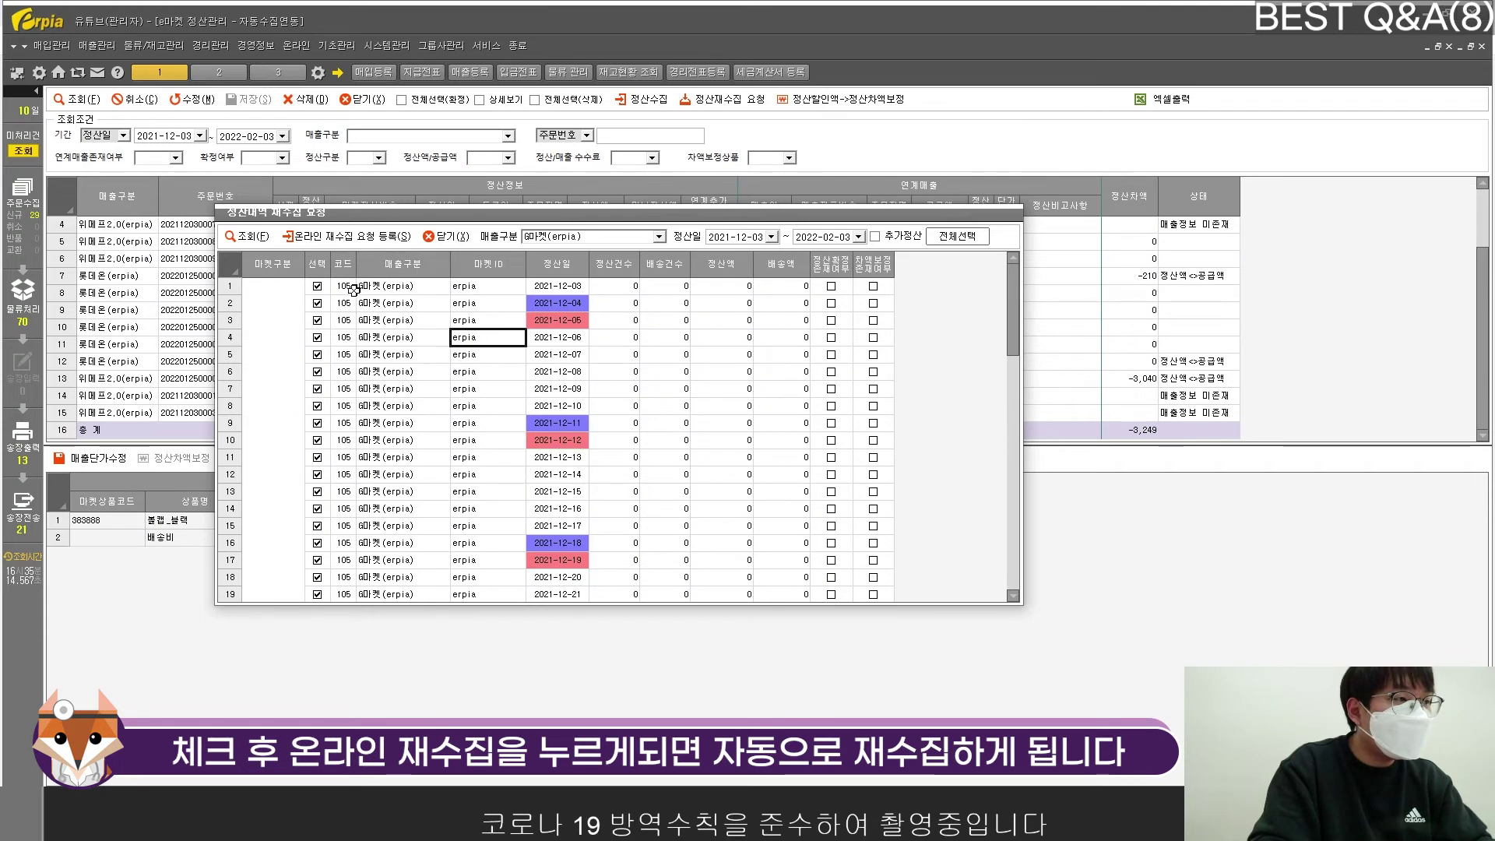
# Enable 추가정산 for the selected G마켓 dates and close the request window without registering the re-collection
pyautogui.moveTo(444, 218); pyautogui.dragTo(464, 227)
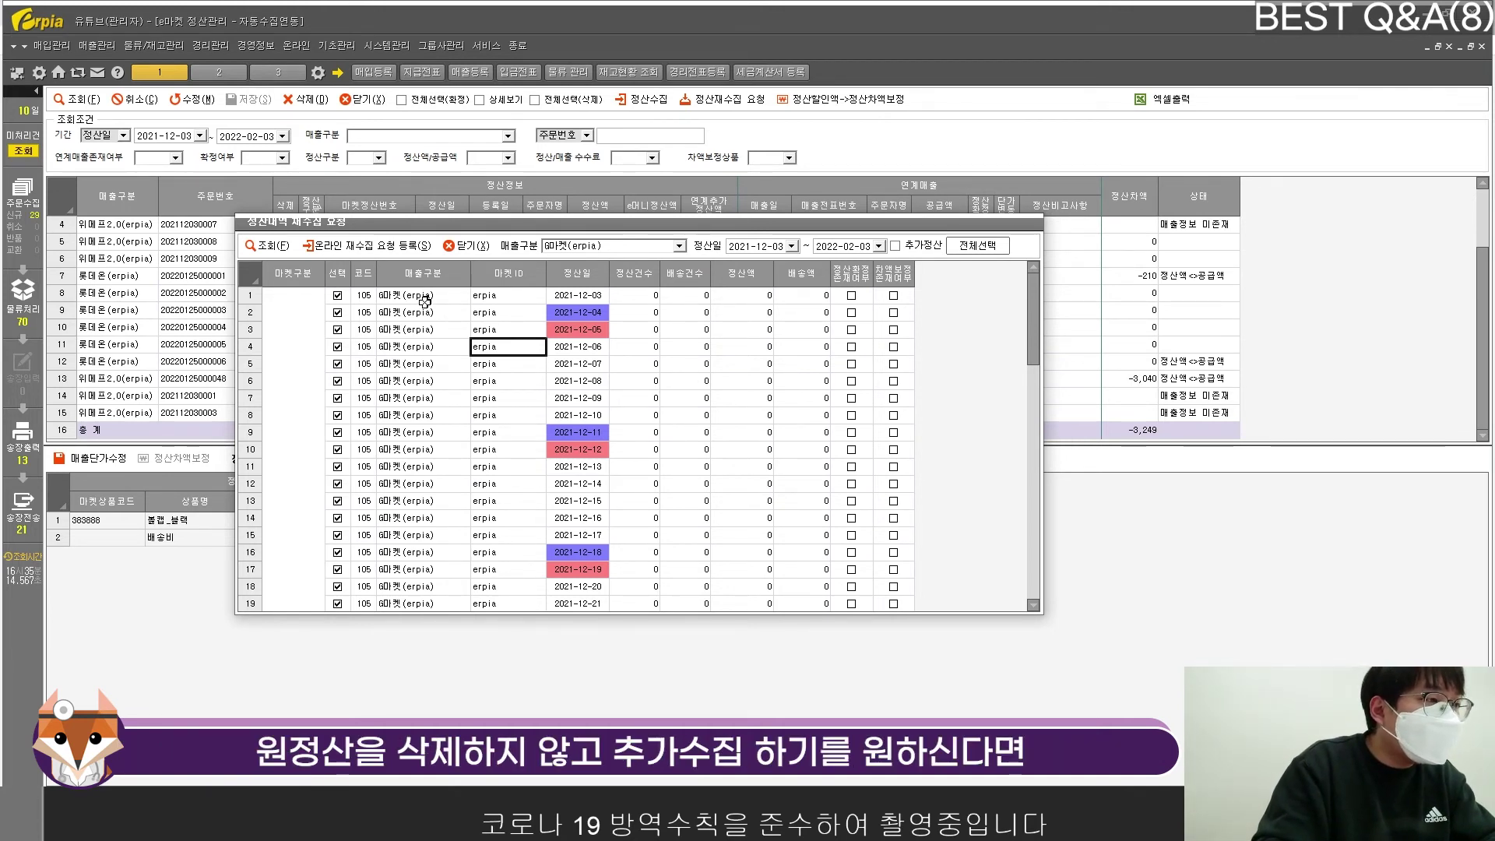
pyautogui.moveTo(424, 296); pyautogui.dragTo(566, 298)
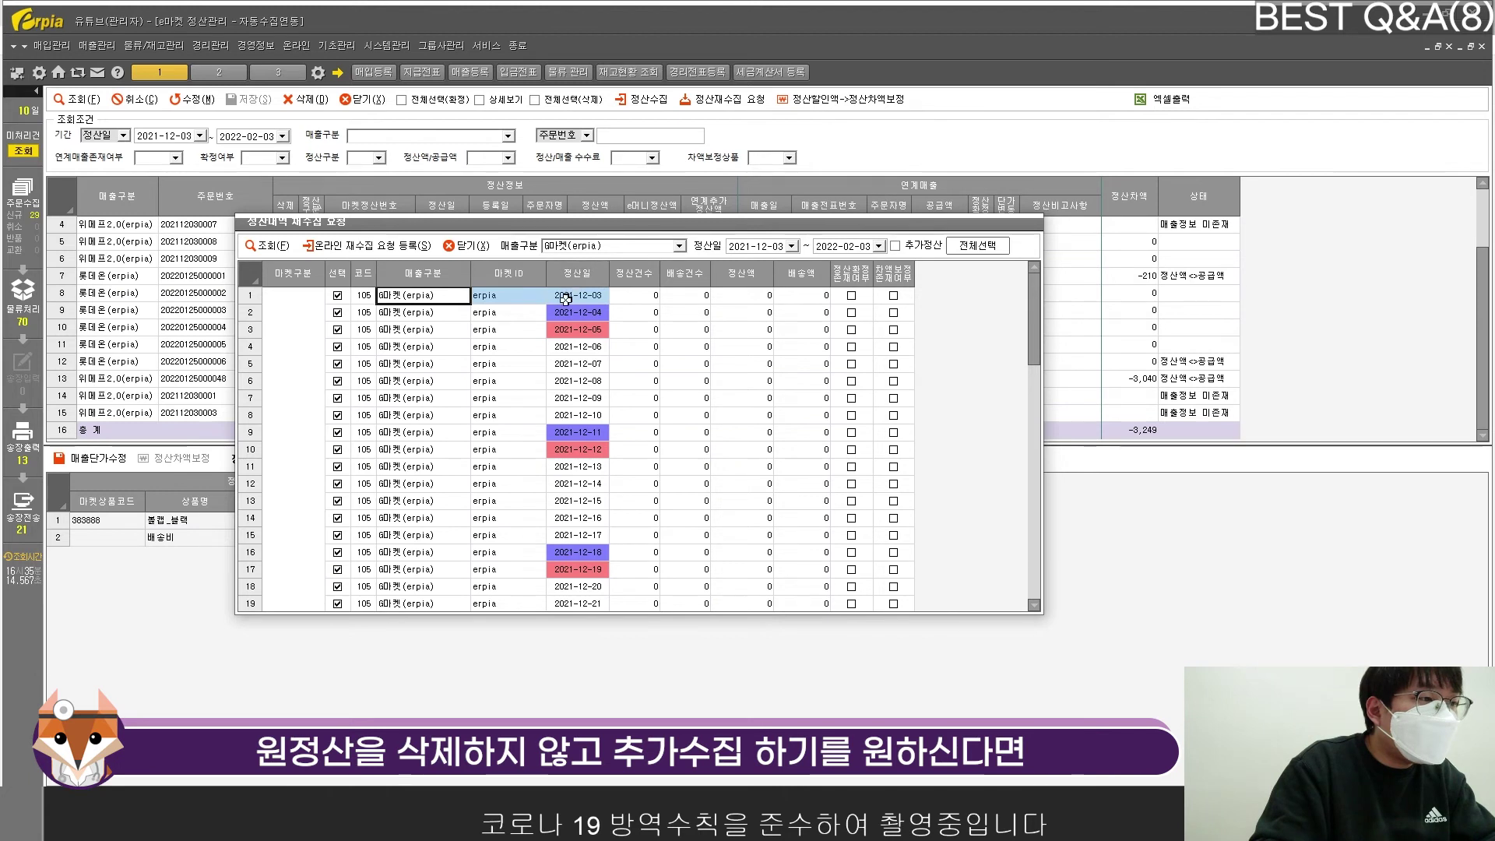
pyautogui.click(568, 296)
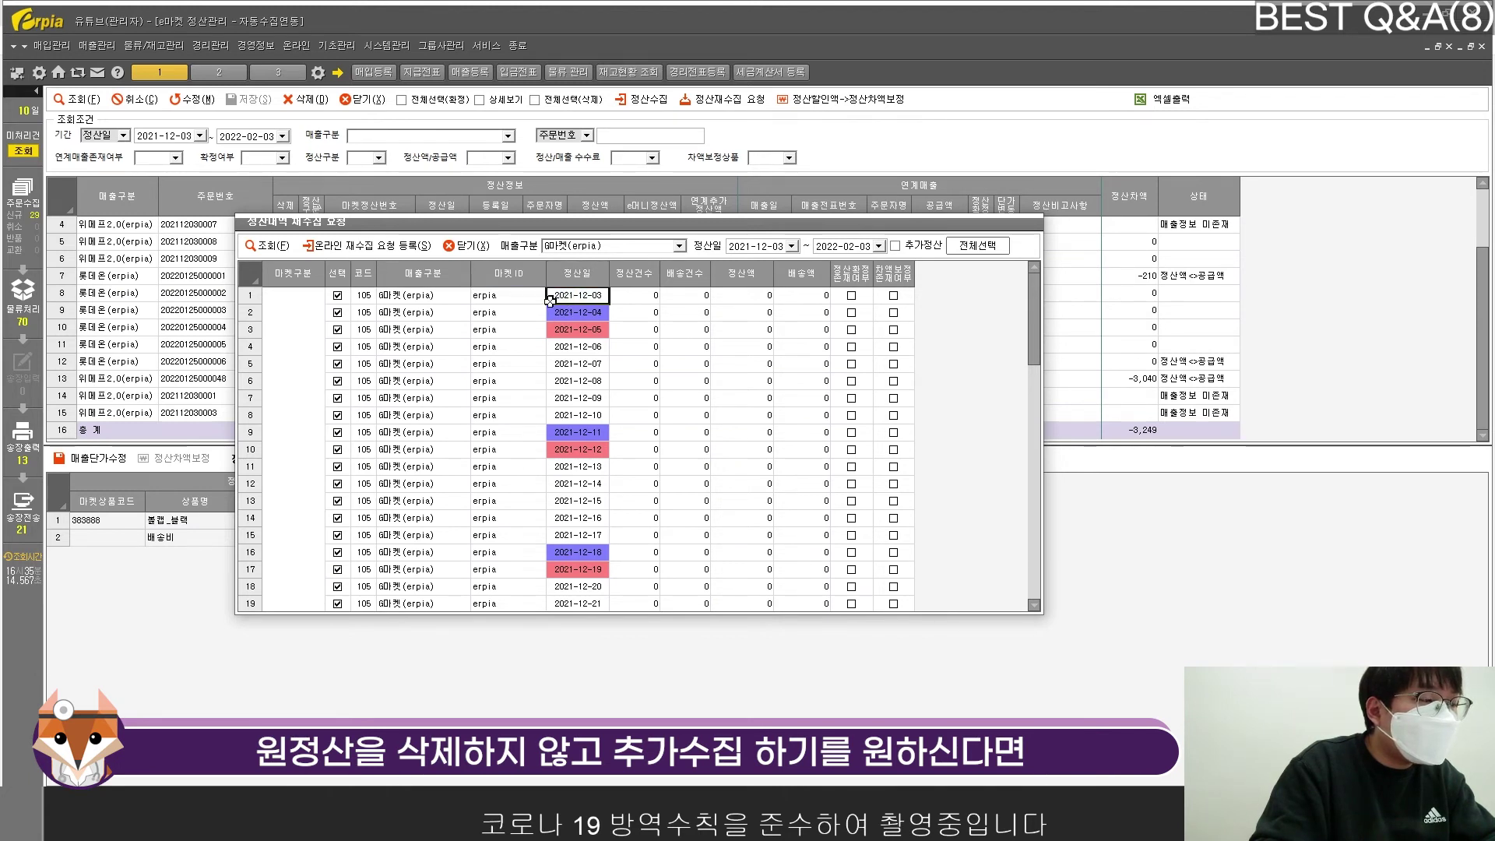
pyautogui.click(896, 246)
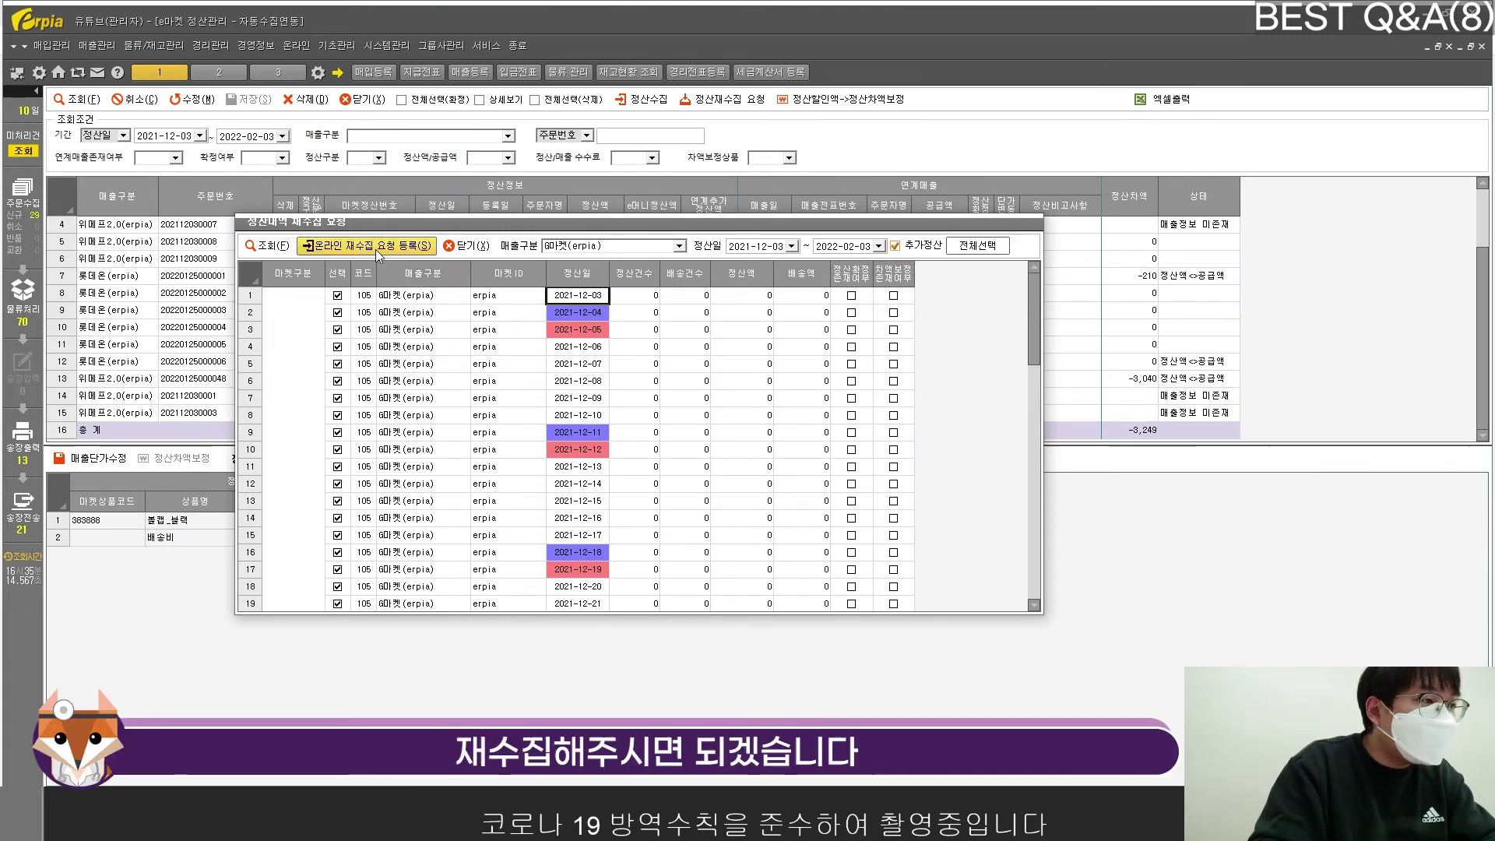
pyautogui.click(454, 246)
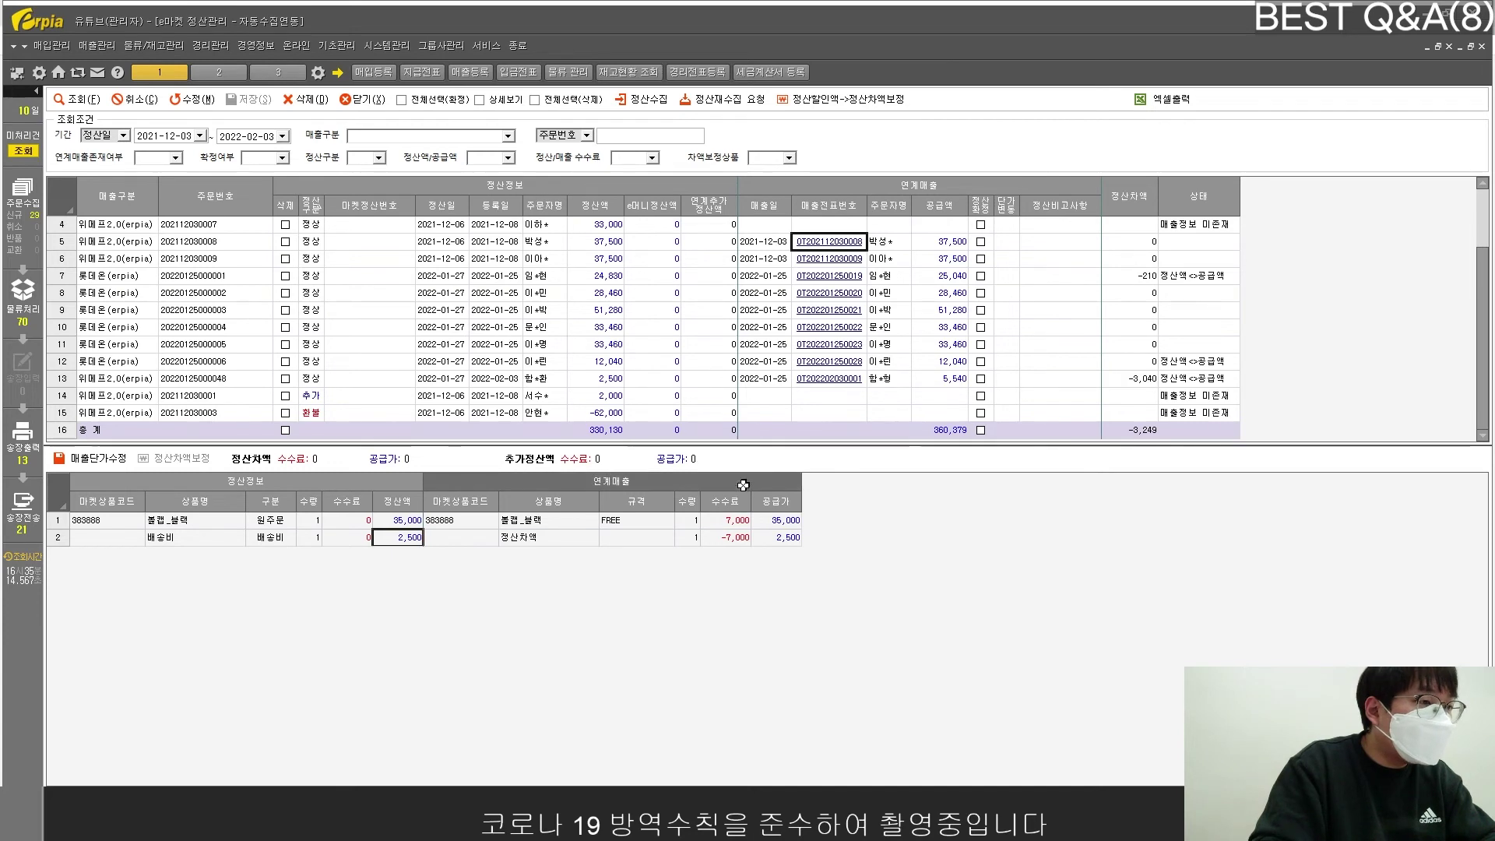
# Review the 배송비 and 정산차액 lines in the linked sales of the 롯데온 order in row 12
pyautogui.click(1129, 361)
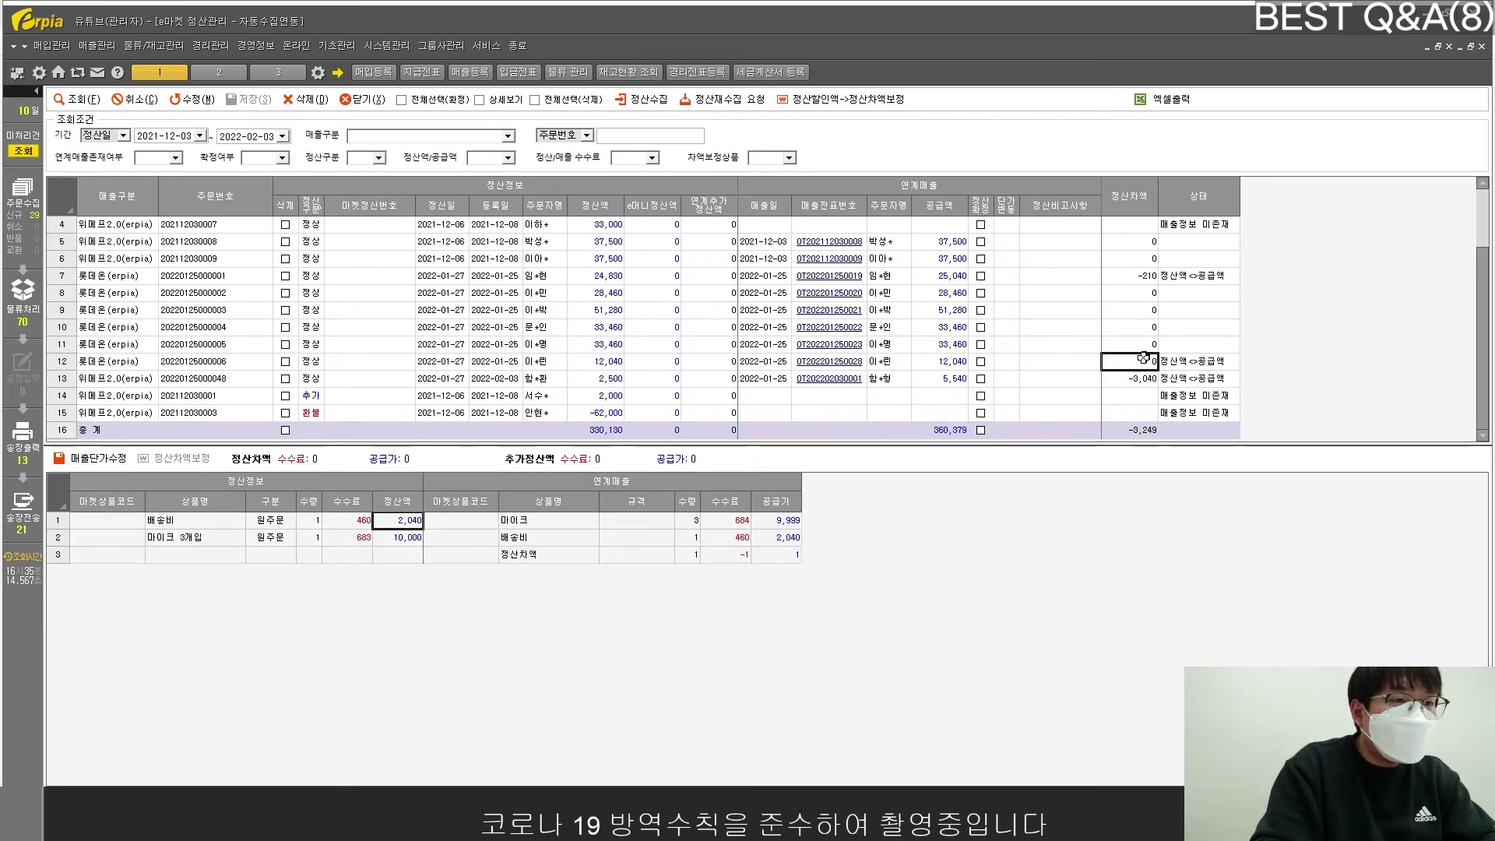
pyautogui.click(528, 555)
pyautogui.click(784, 537)
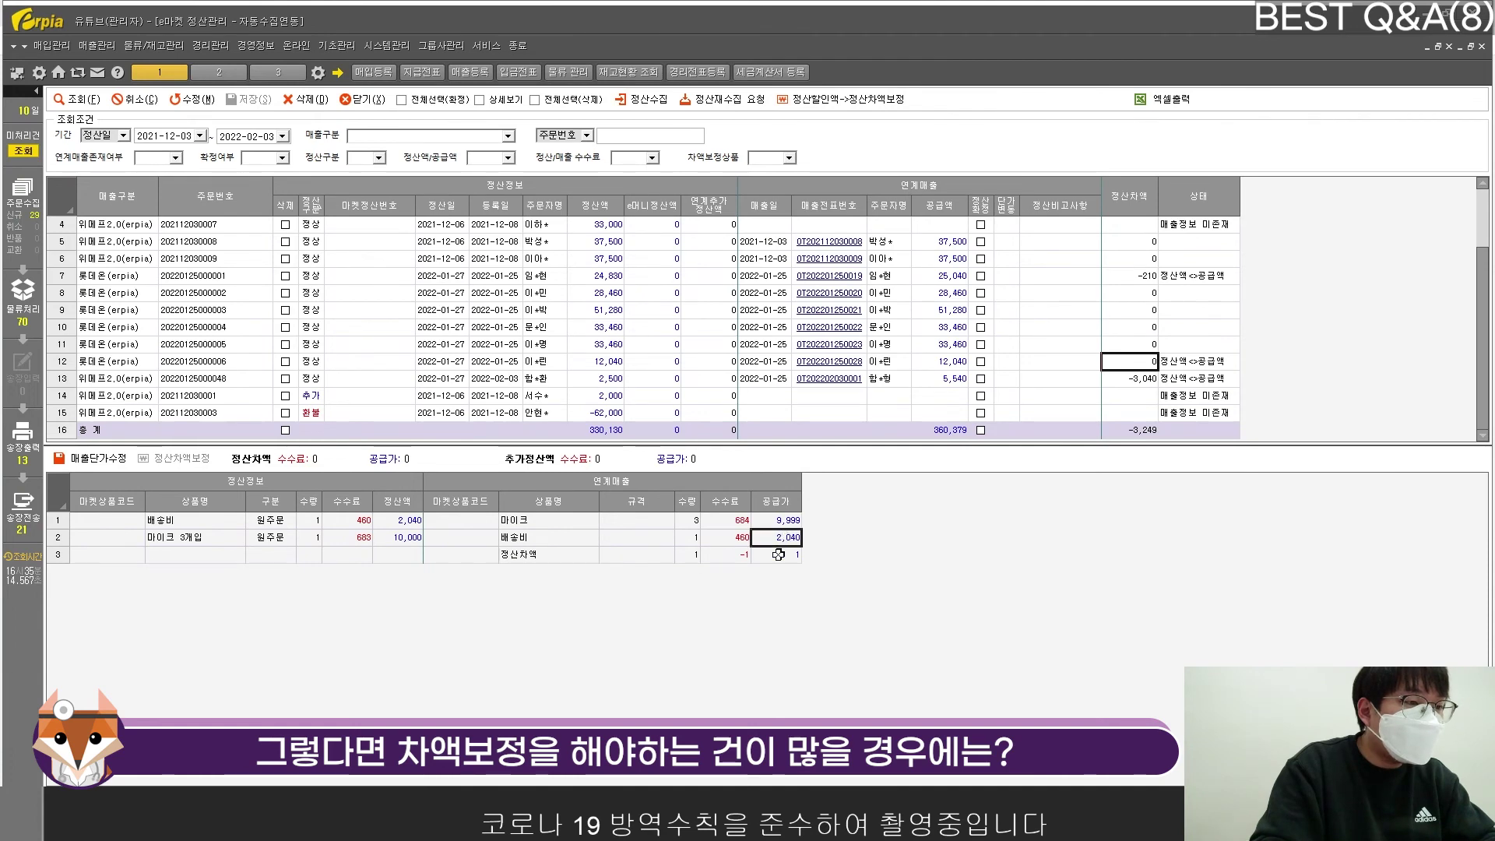
pyautogui.click(778, 554)
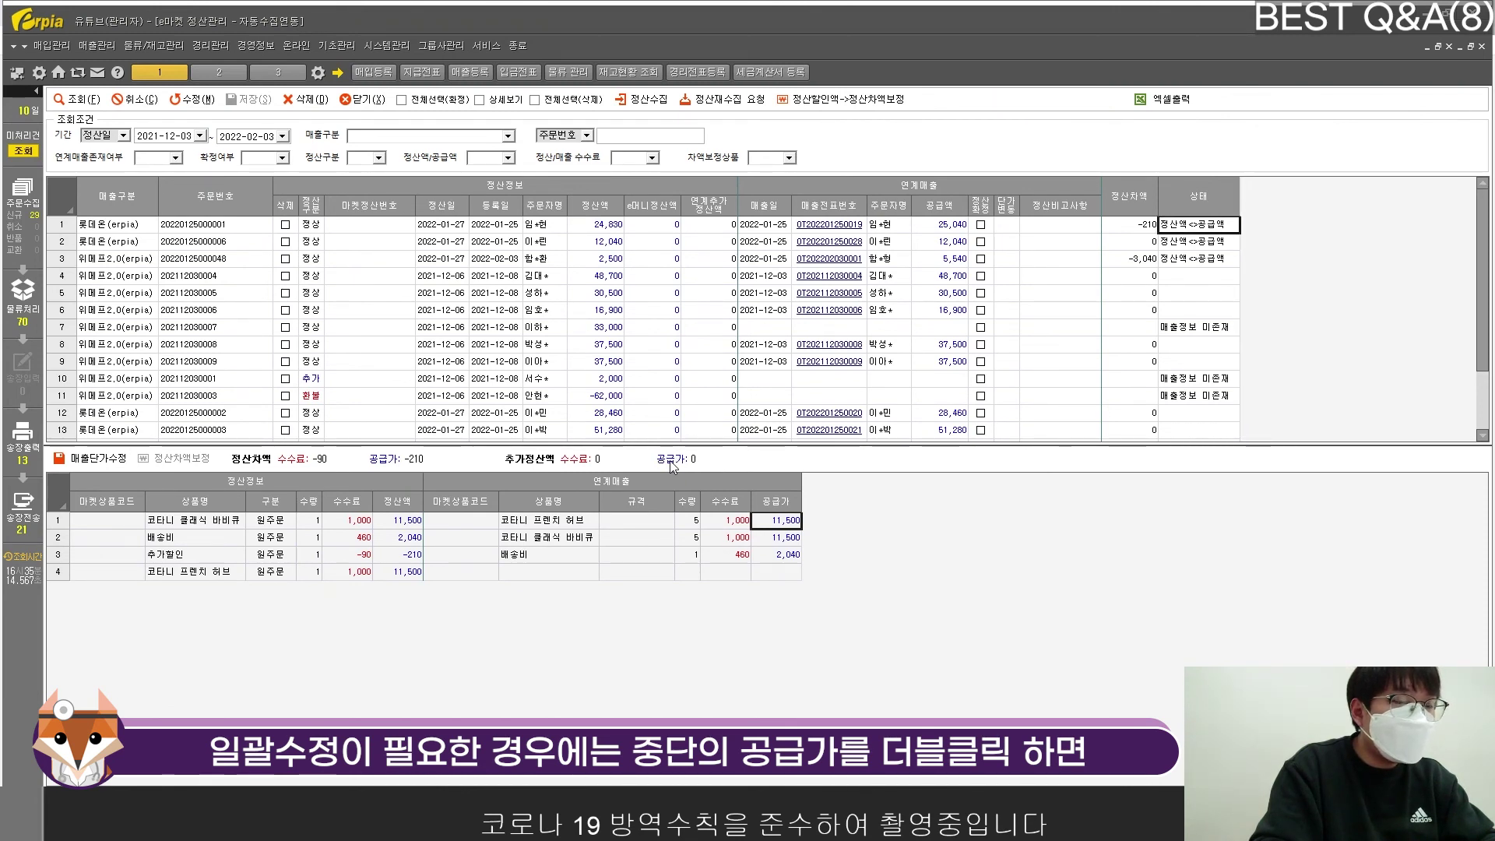
# Show the 일괄보정 checkbox column for bulk correction through the 공급가 difference and go to row 1's checkbox
pyautogui.doubleClick(671, 462)
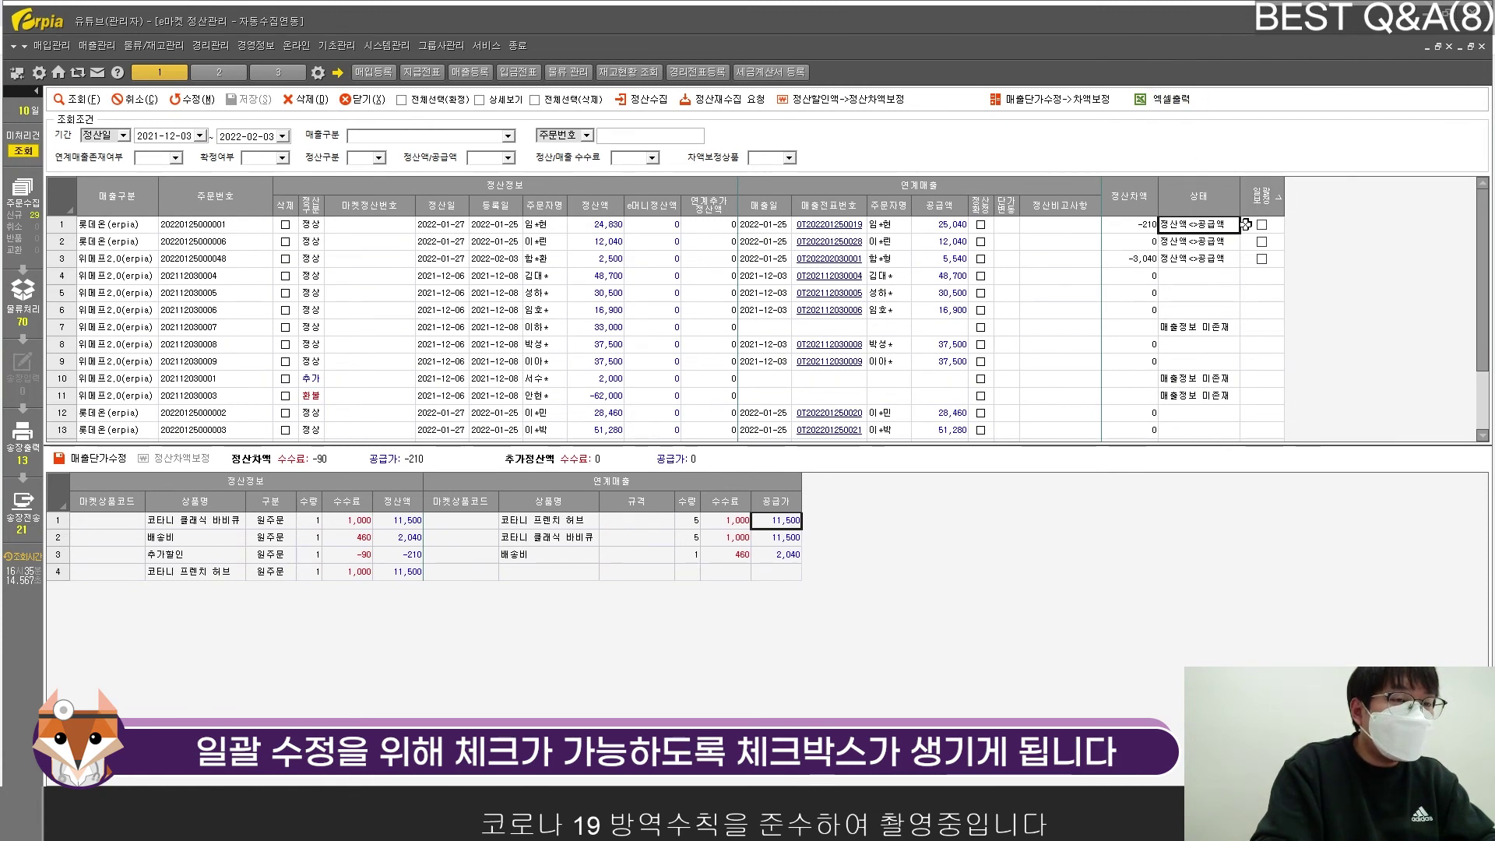
pyautogui.click(1262, 194)
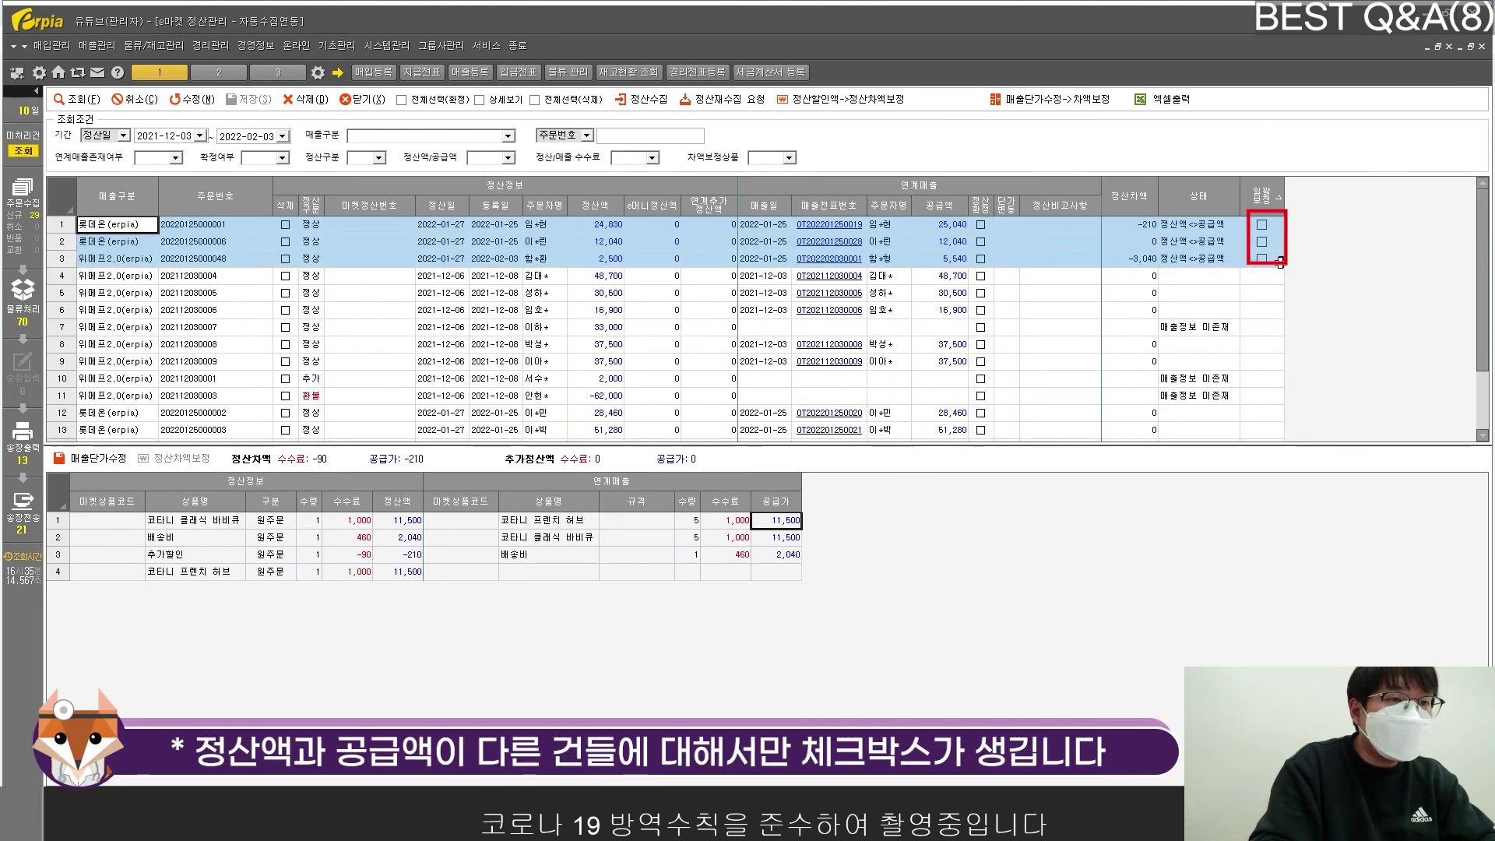
pyautogui.click(1270, 223)
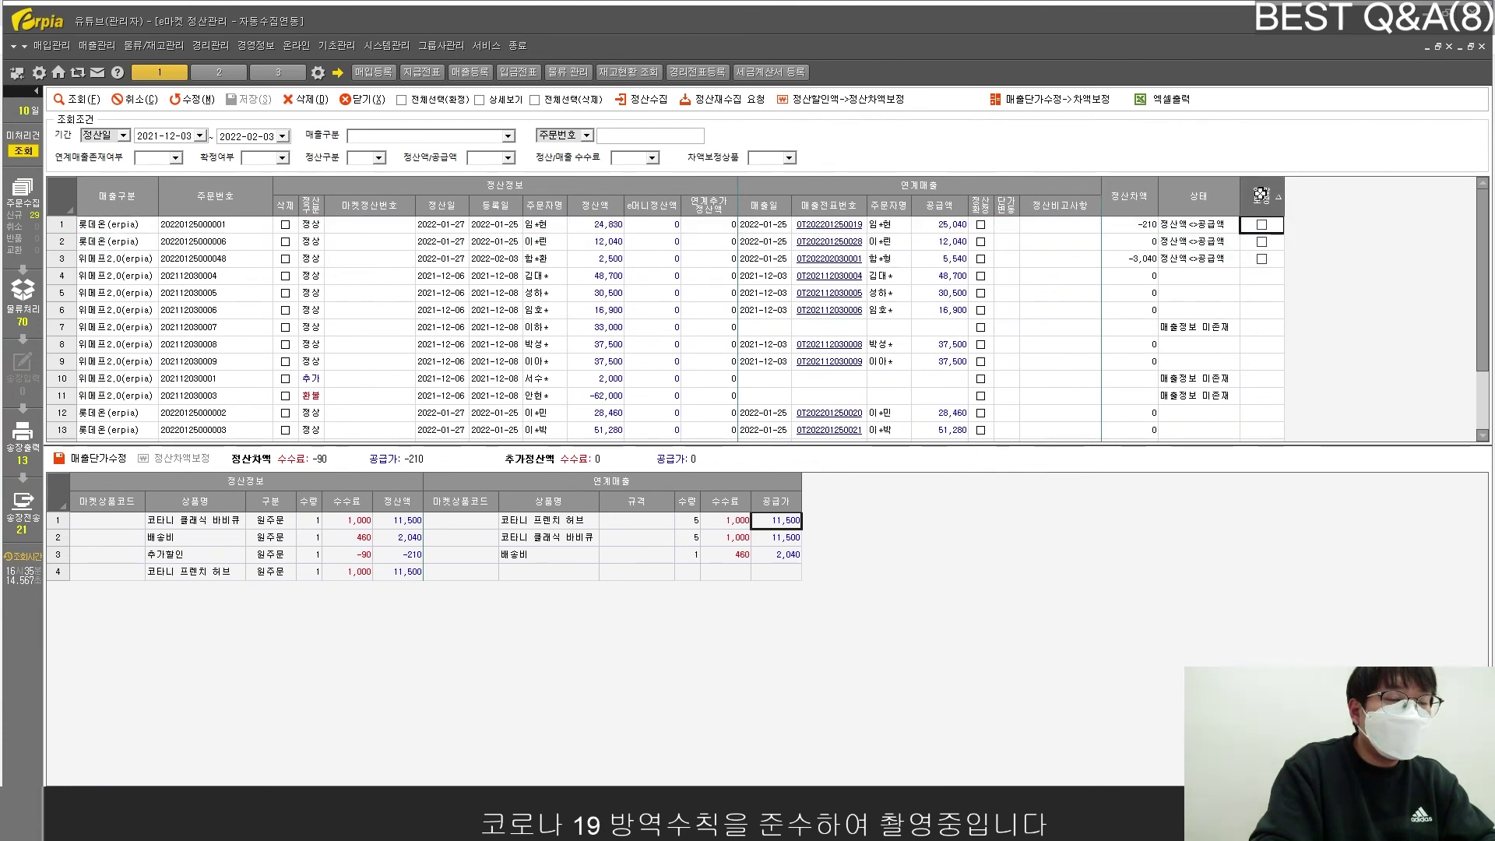